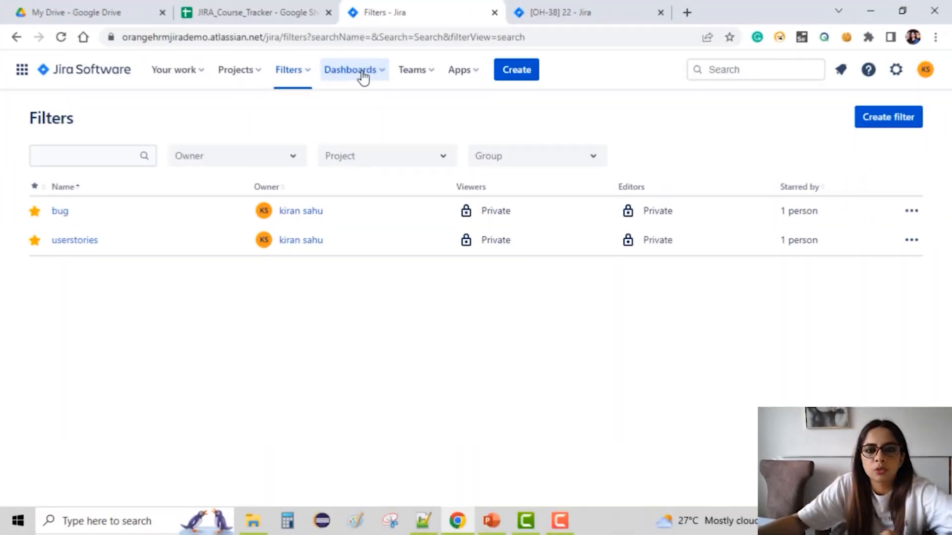
Open the Default dashboard from the list of all dashboards.
left_click(362, 74)
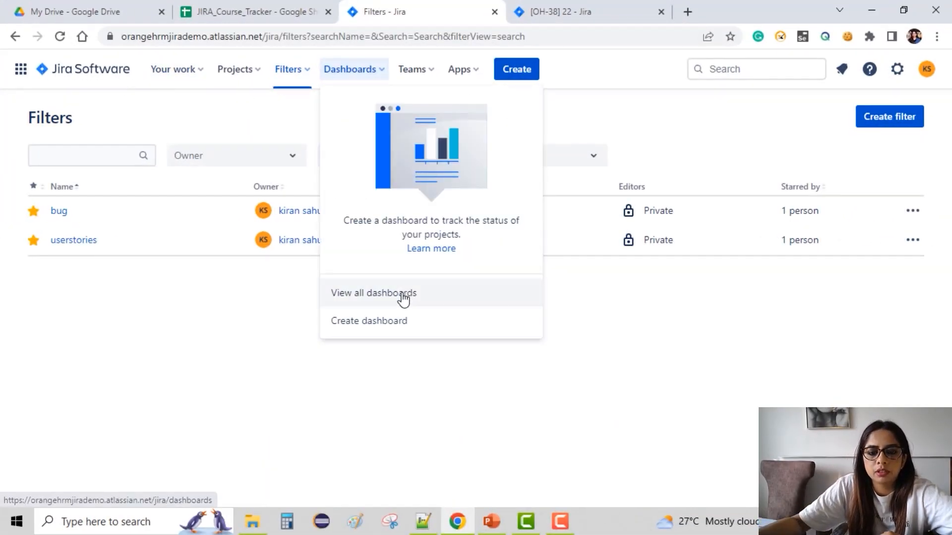
left_click(403, 298)
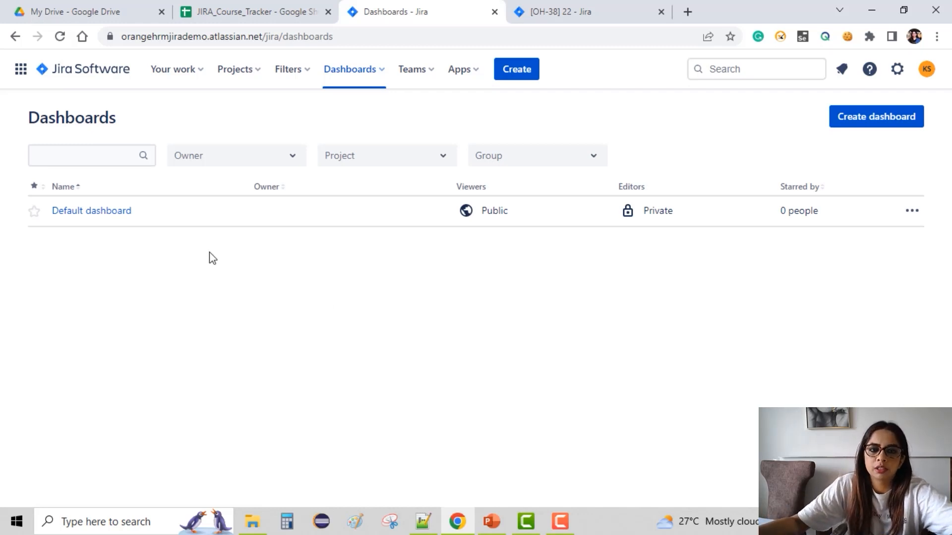
left_click(75, 213)
left_click(75, 213)
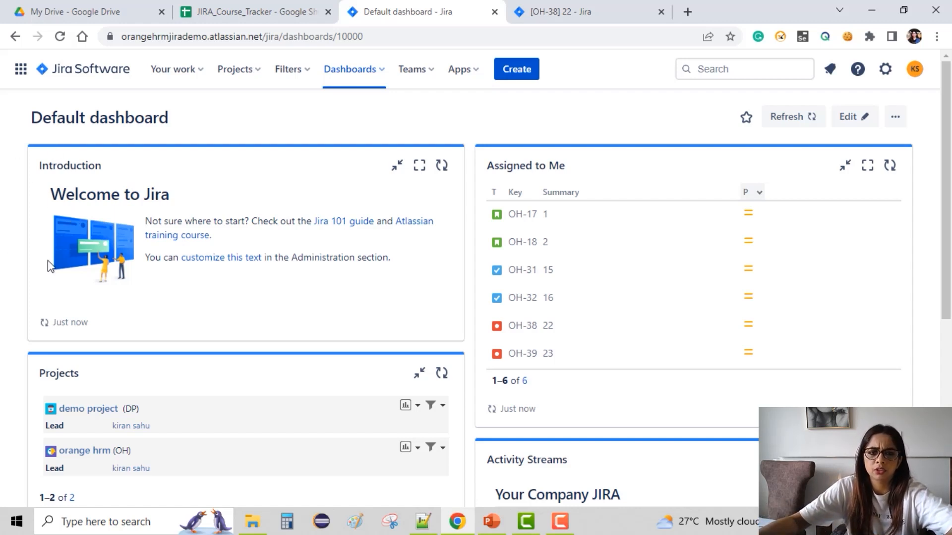
Browse the Default dashboard's gadgets and expand the activity stream to show more entries.
scroll(126, 238, "down", 3)
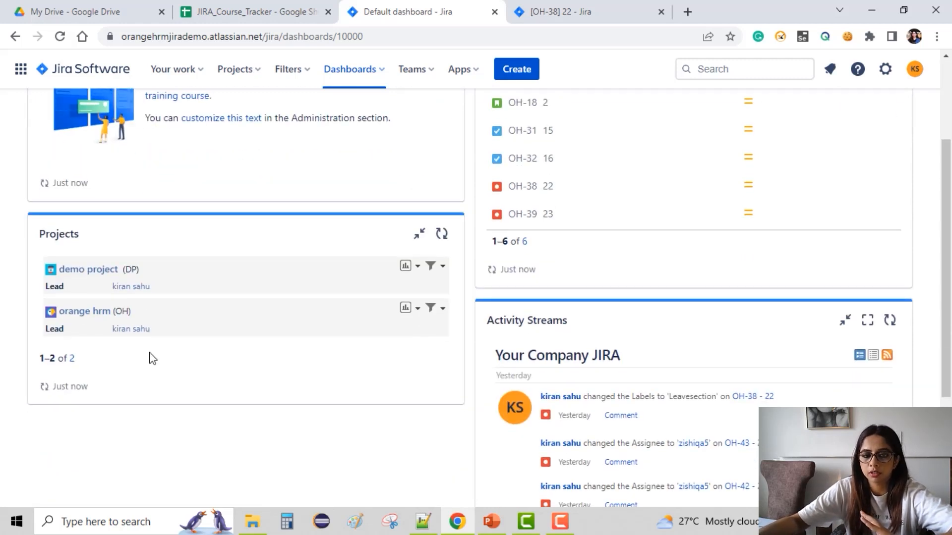
scroll(154, 354, "up", 3)
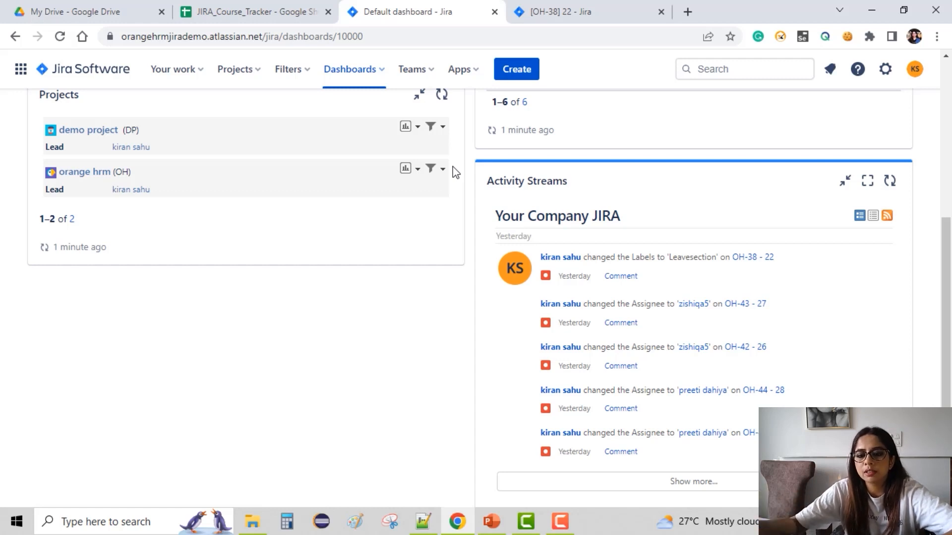
scroll(546, 248, "down", 1)
mouse_move(585, 288)
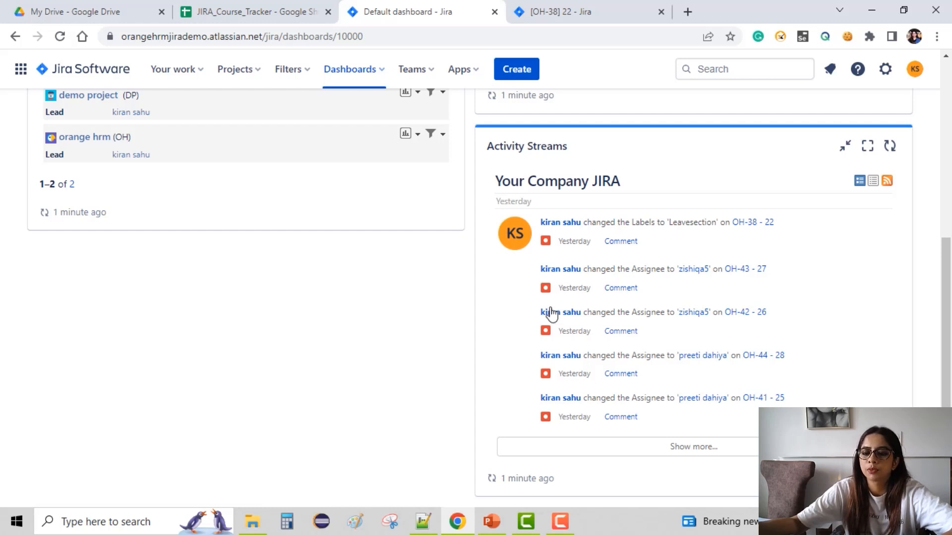
left_click(664, 449)
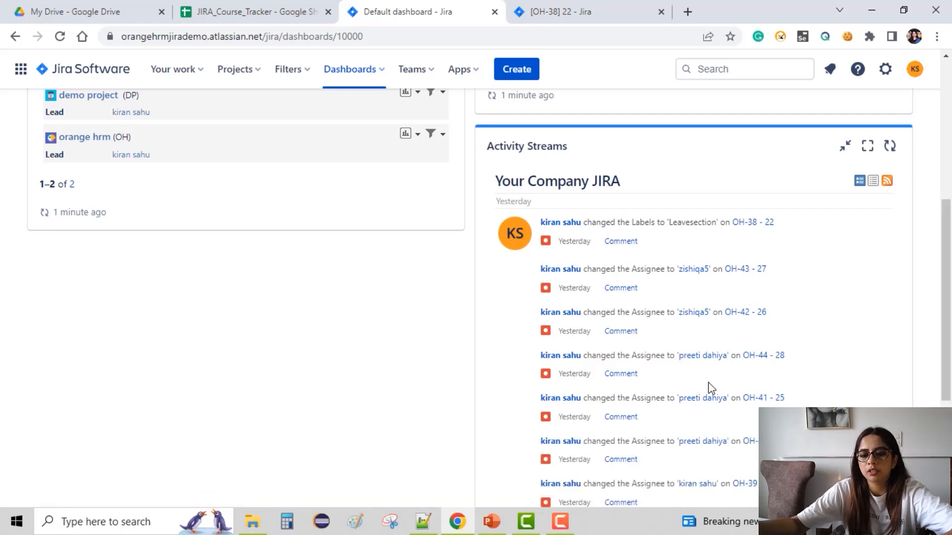
scroll(709, 385, "down", 4)
scroll(645, 298, "up", 3)
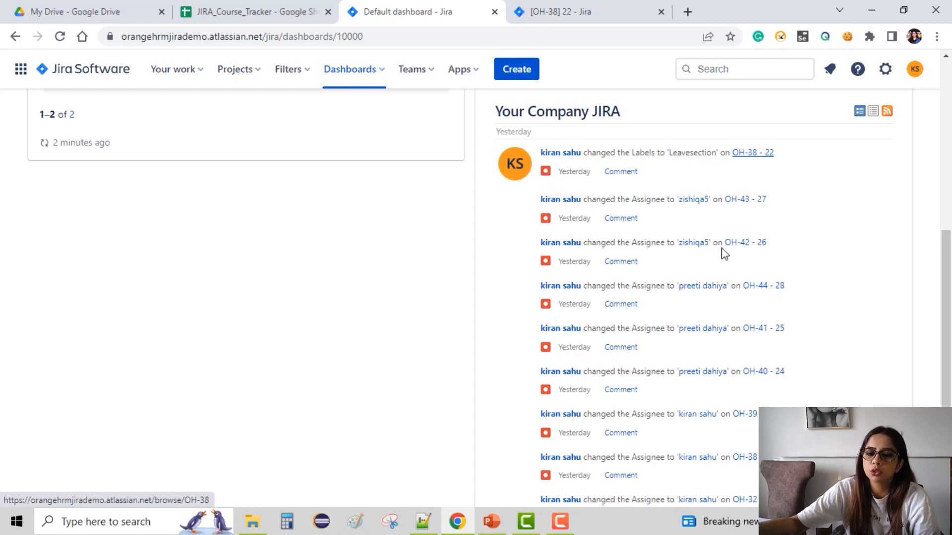
scroll(720, 251, "down", 3)
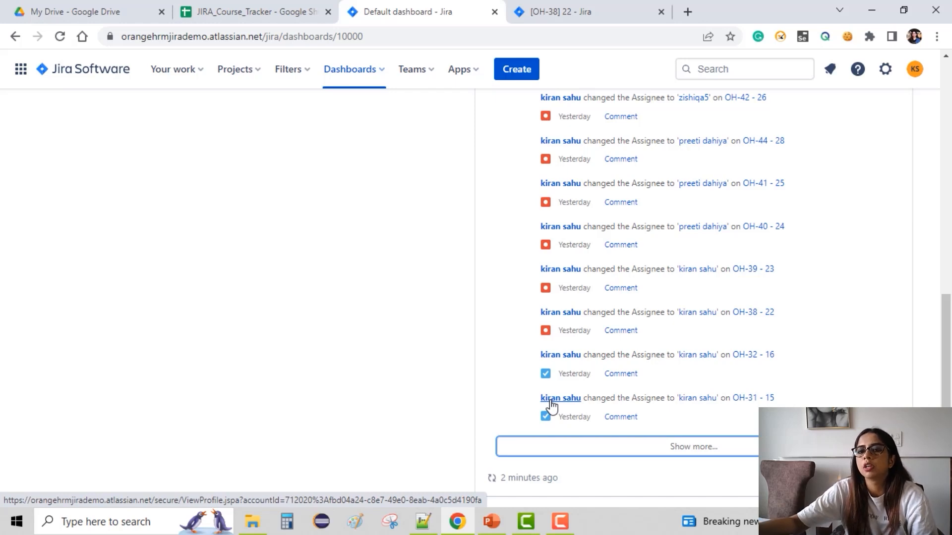
scroll(552, 406, "up", 10)
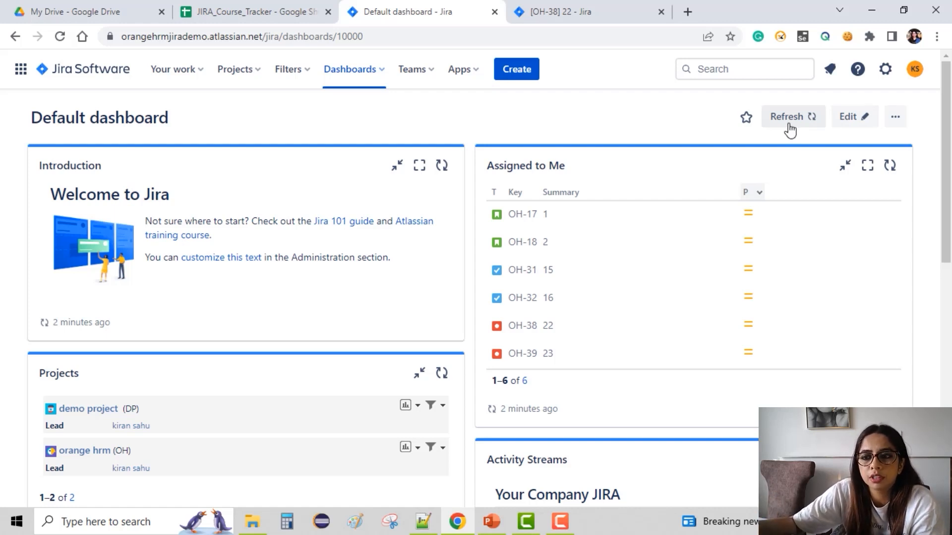
Refresh the dashboard, start creating a new dashboard and name it "orange hrm Dashboard".
left_click(819, 120)
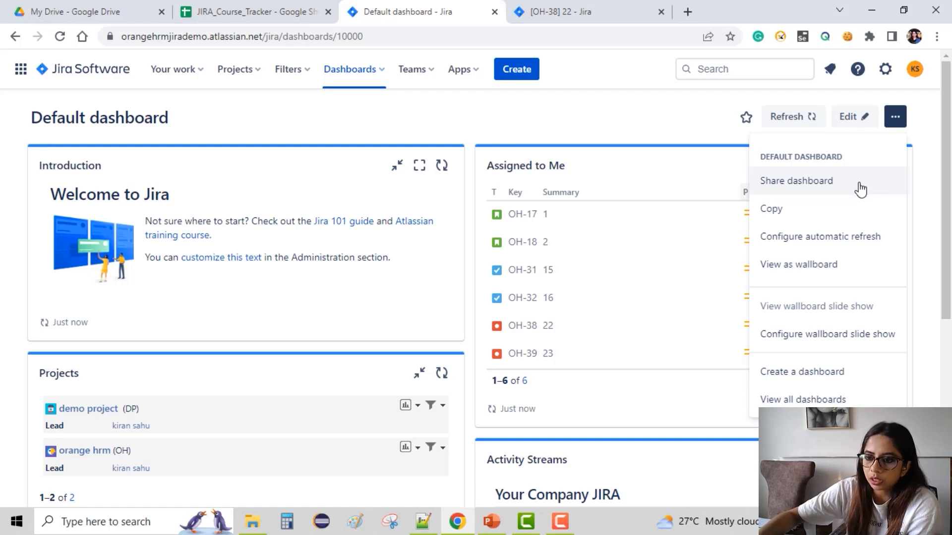
left_click(766, 373)
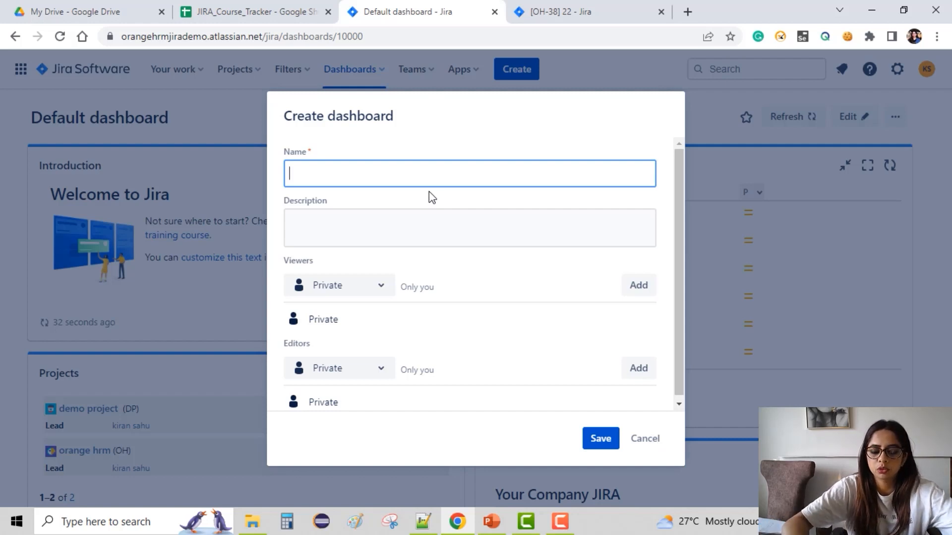
type("orange")
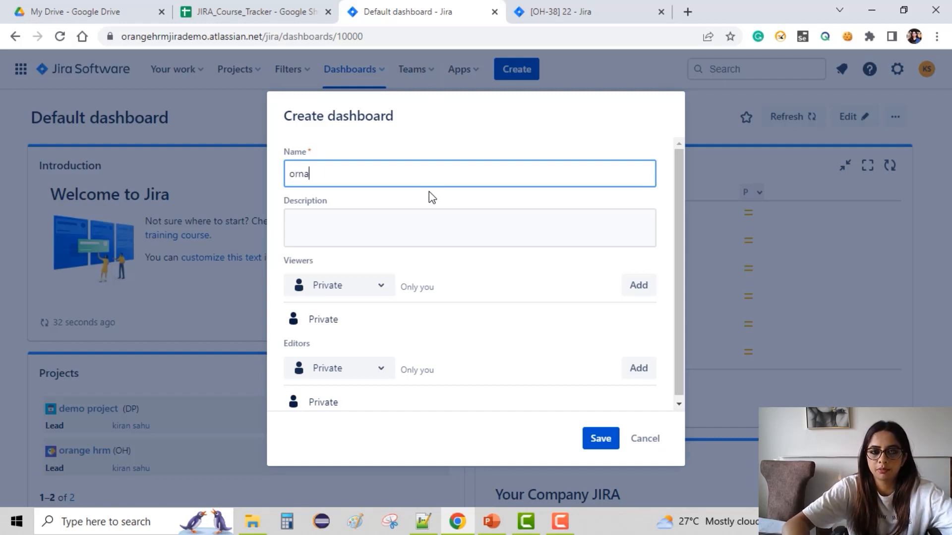
key("BackSpace")
key("BackSpace")
key("BackSpace")
key("BackSpace")
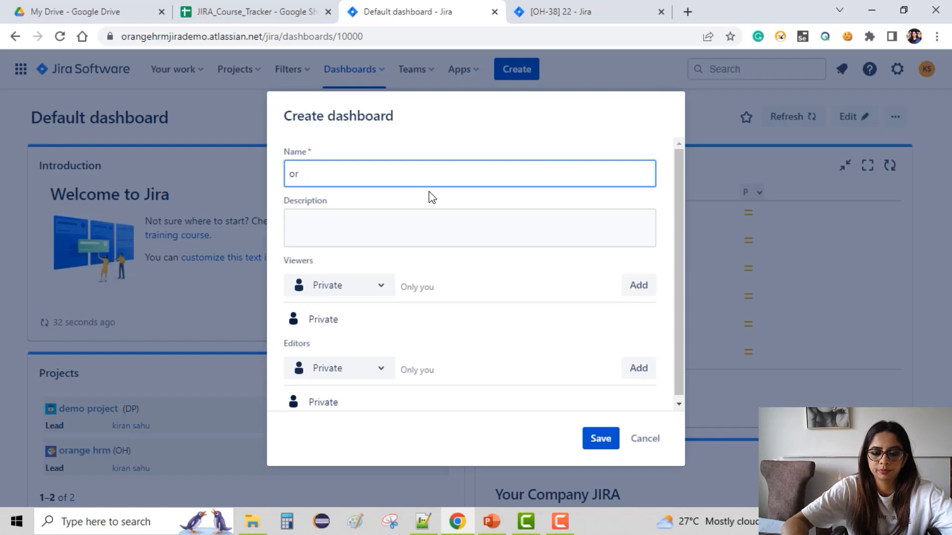
type("a")
type("nge h")
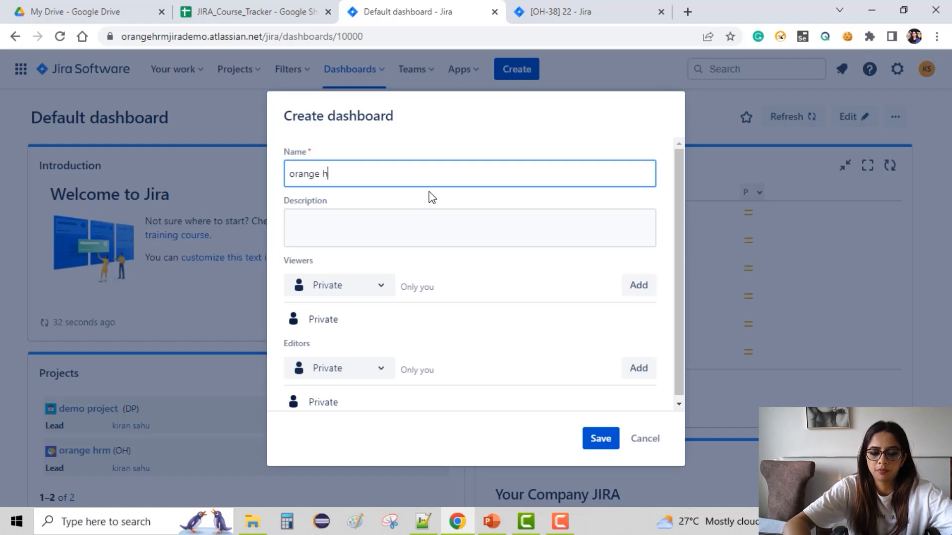
type("rm Dashboard")
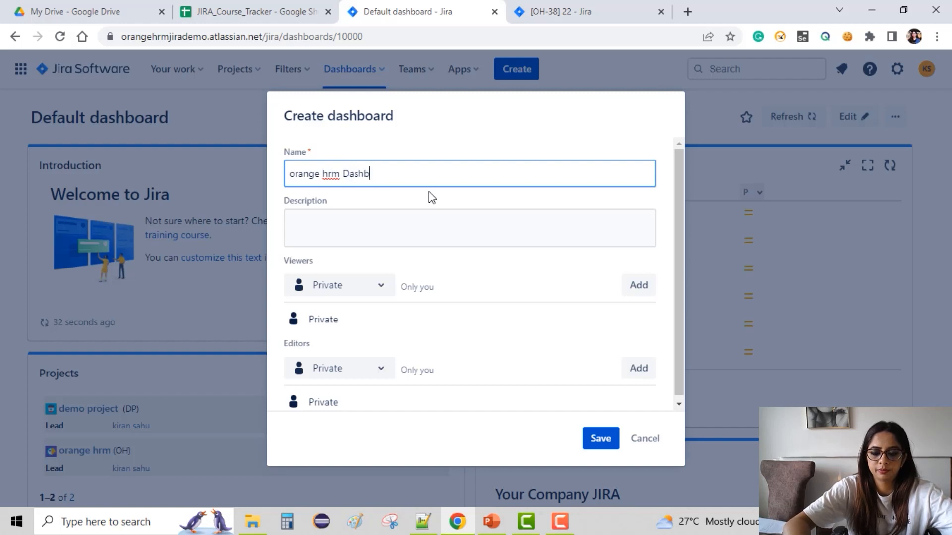
Enter "Project progress" as the new dashboard's description.
left_click(387, 237)
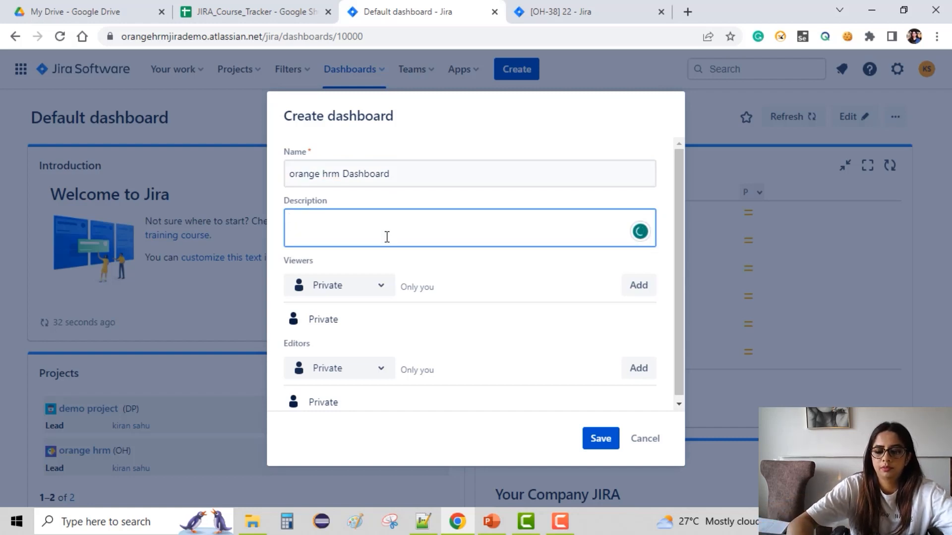
type("Project ")
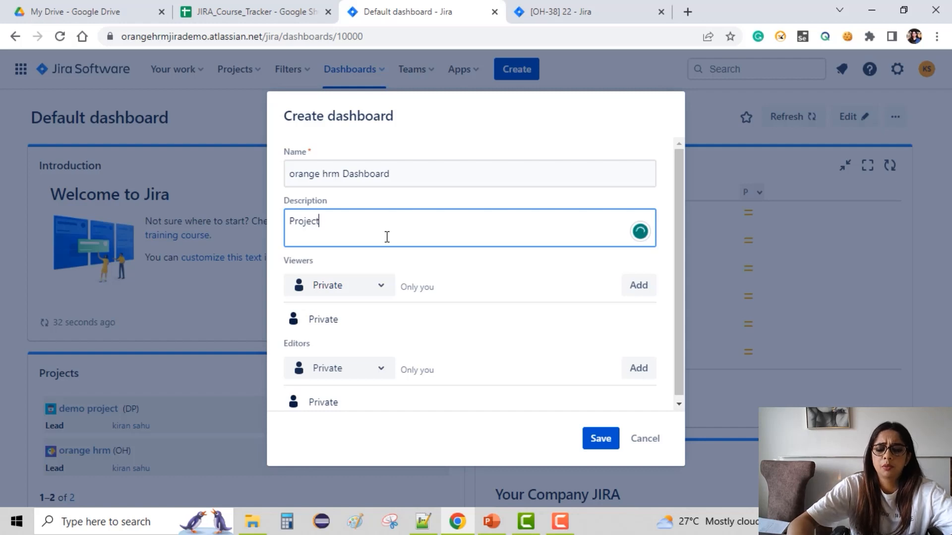
type("pro")
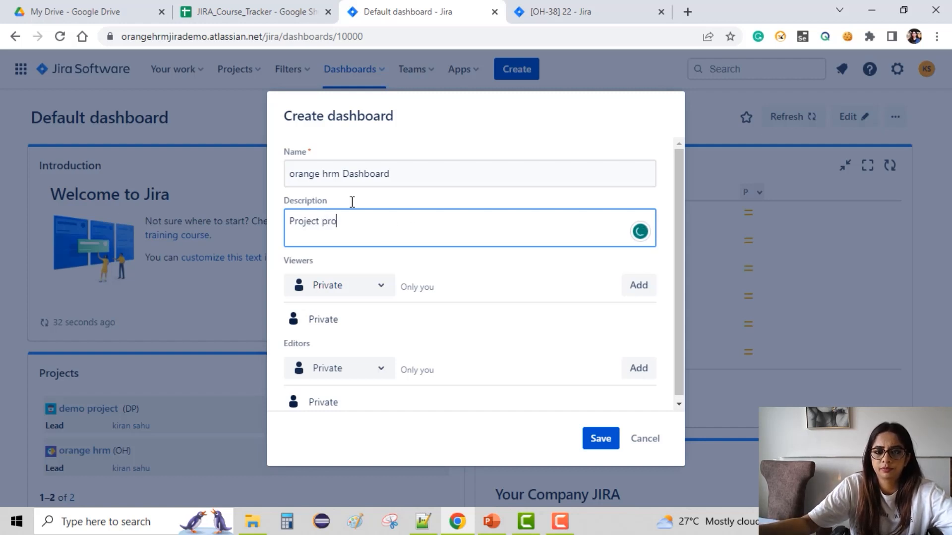
type("gress")
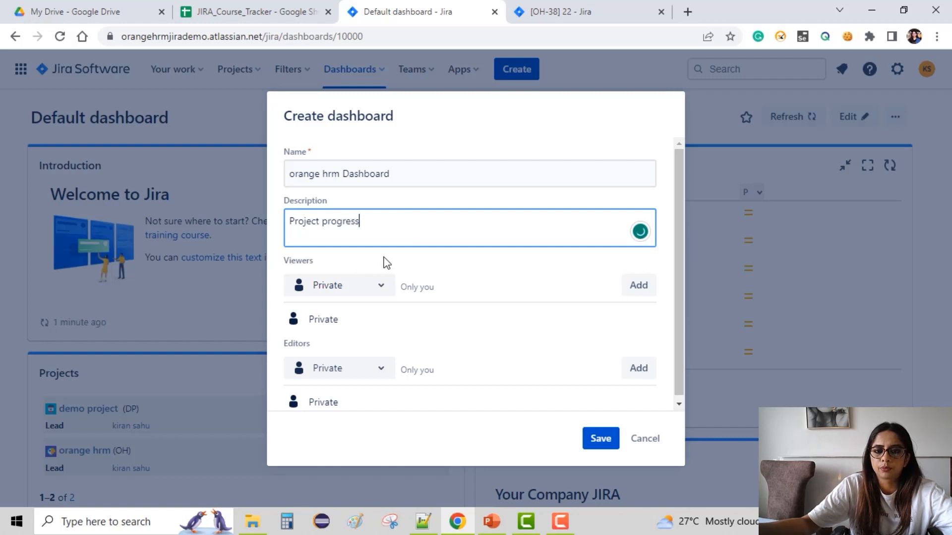
Set both the viewers and editors sharing to Project and save the new dashboard.
left_click(363, 287)
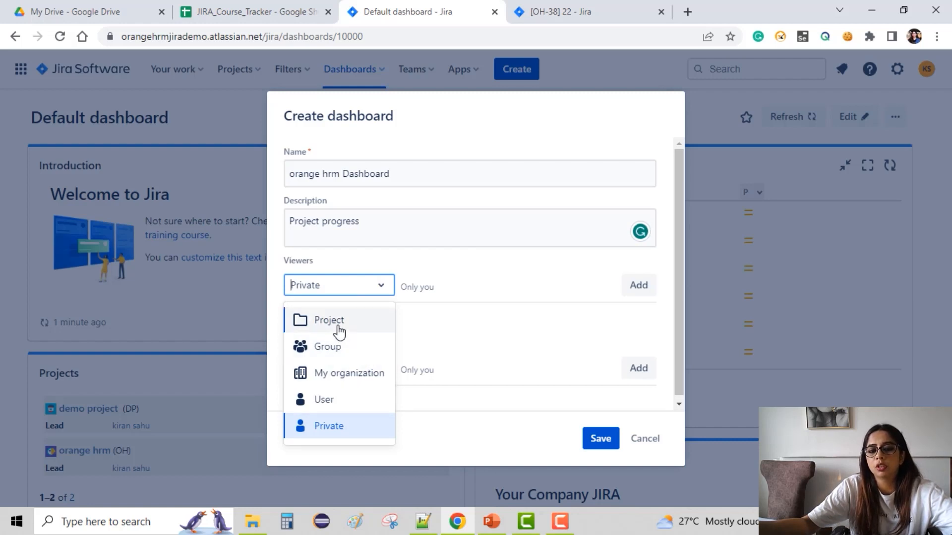
left_click(339, 328)
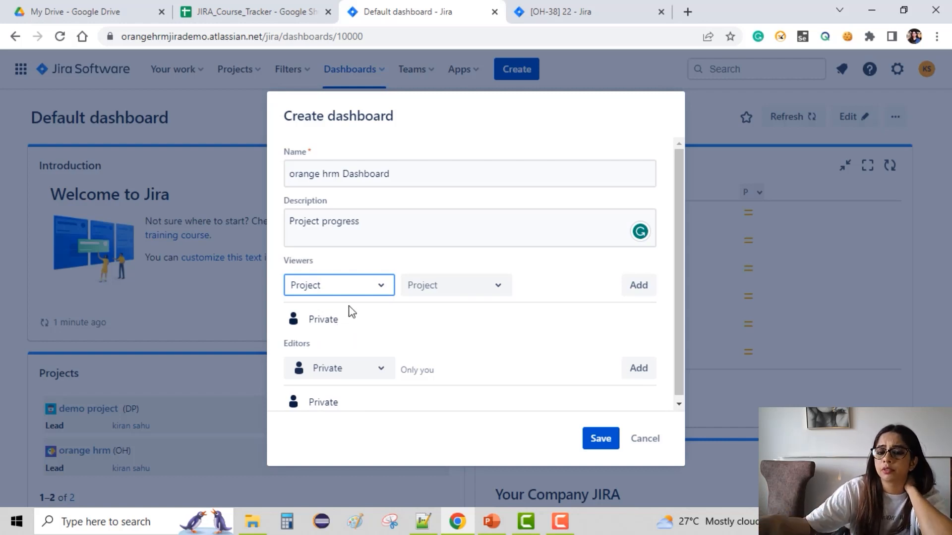
left_click(381, 287)
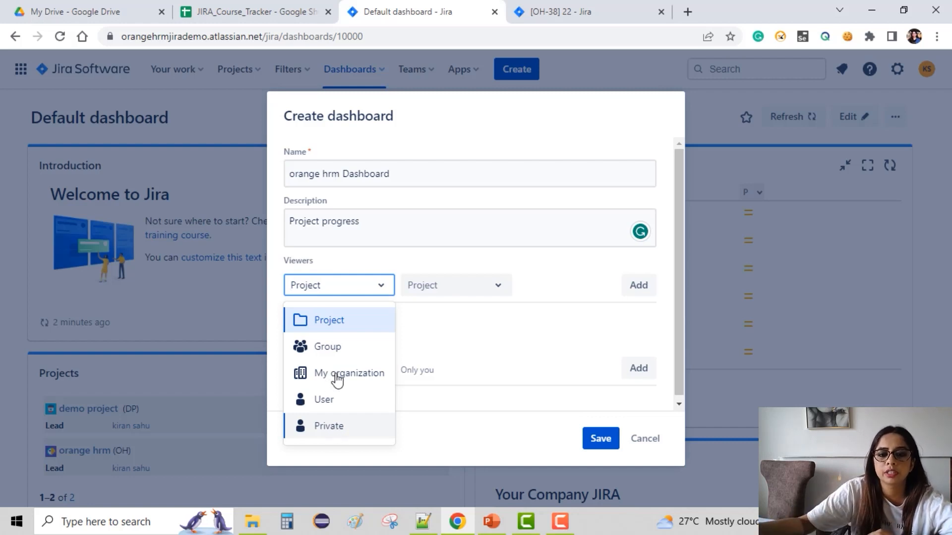
left_click(346, 327)
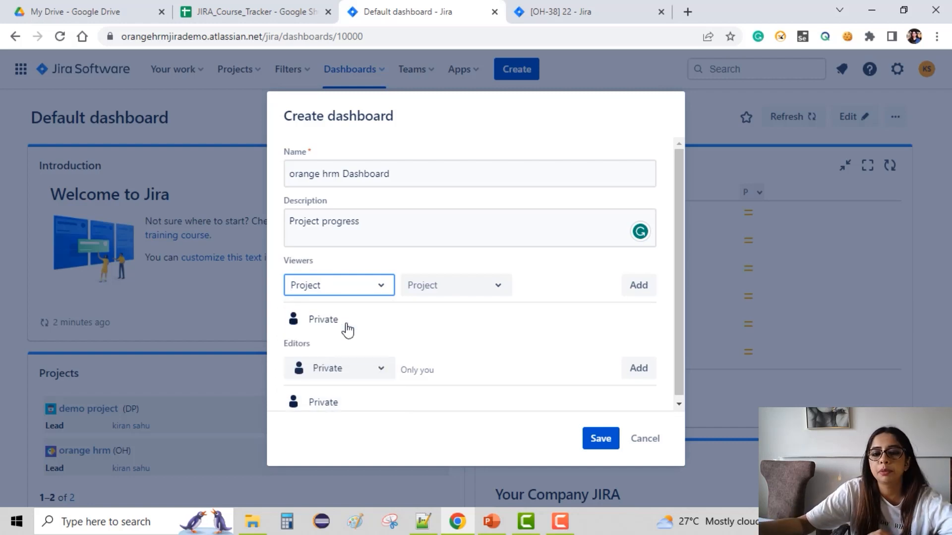
left_click(366, 374)
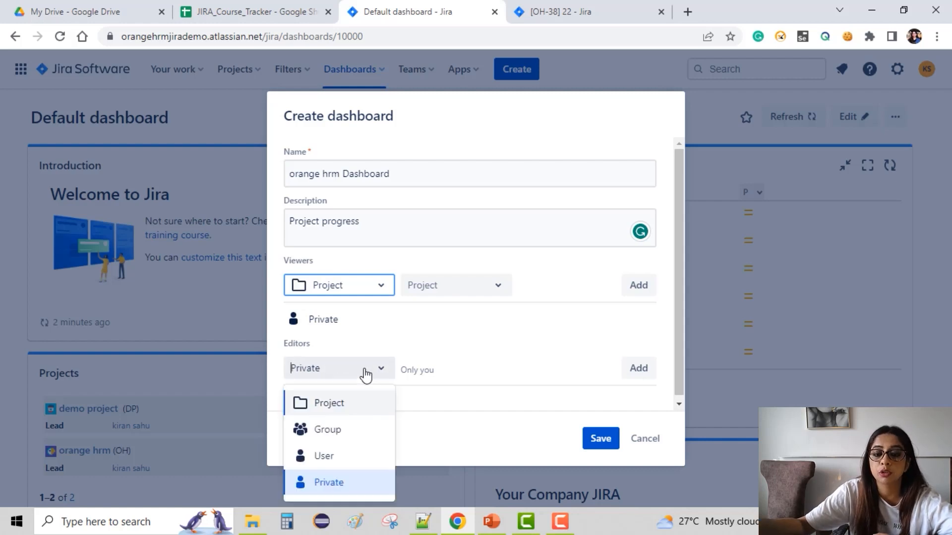
left_click(372, 413)
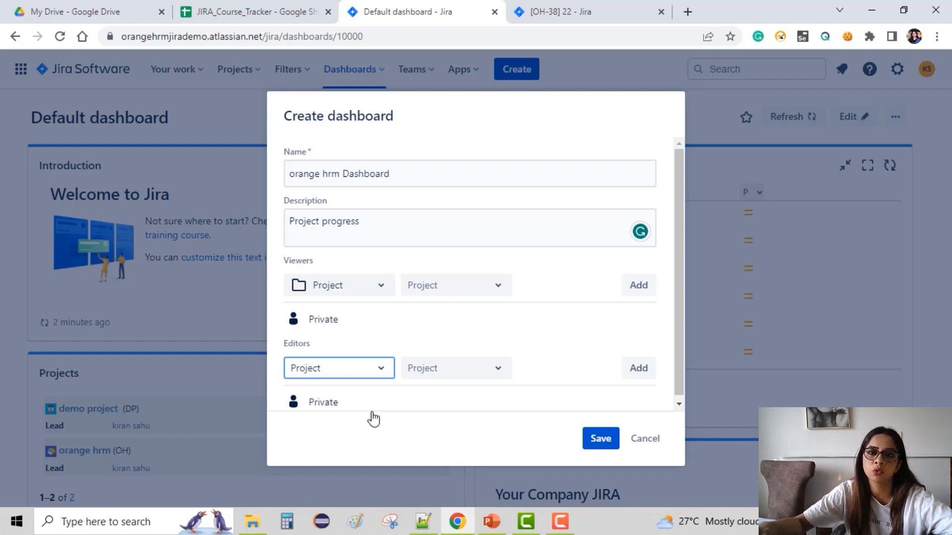
left_click(606, 445)
left_click(601, 440)
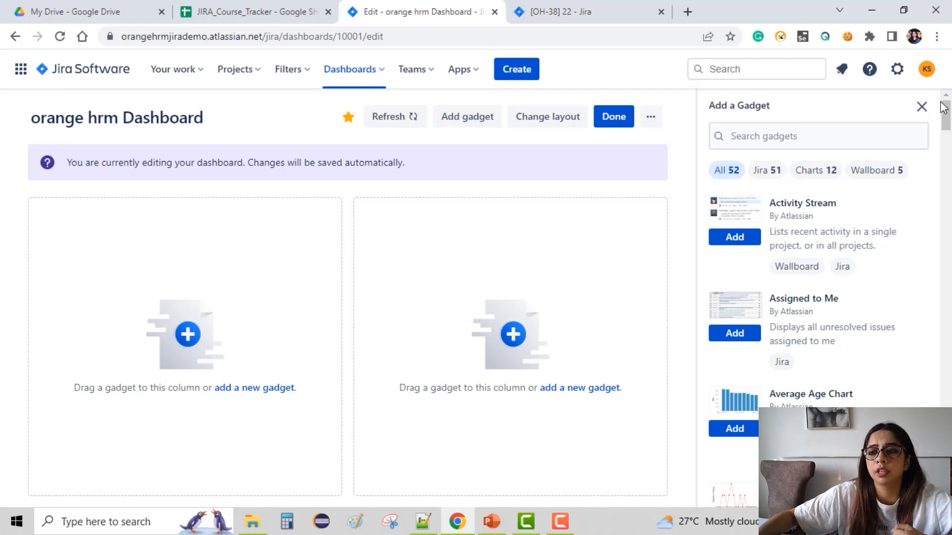
Add the Created vs. Resolved Chart gadget to the new dashboard from the gadget list.
scroll(913, 240, "down", 4)
scroll(914, 240, "down", 20)
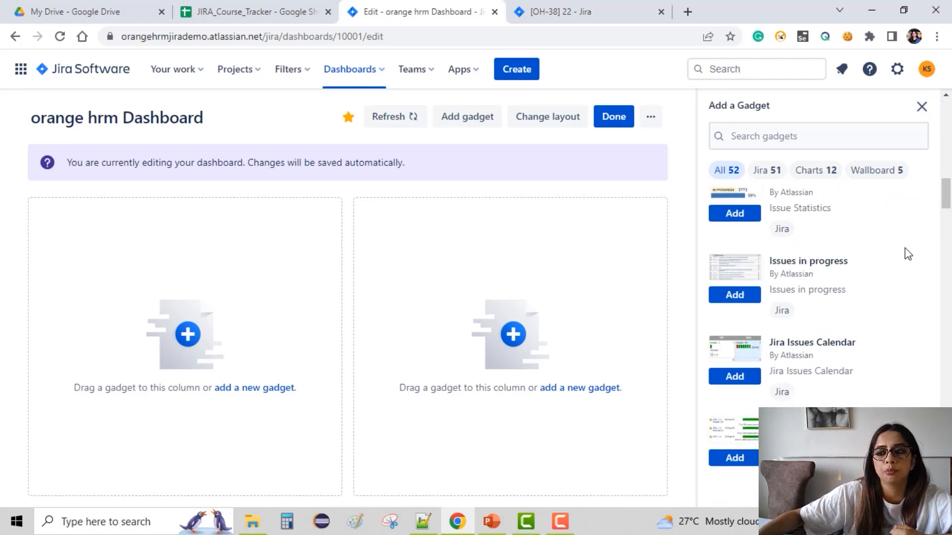
scroll(907, 244, "up", 20)
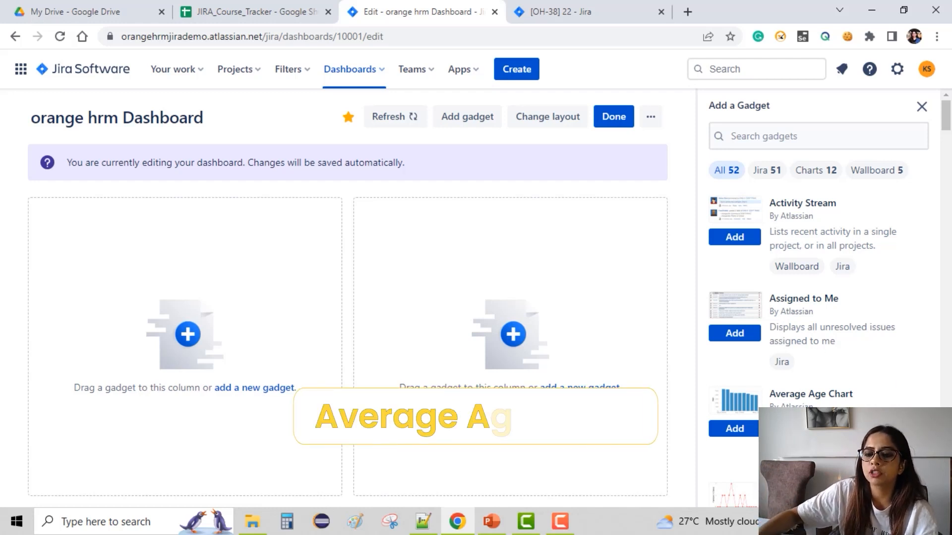
scroll(818, 297, "down", 1)
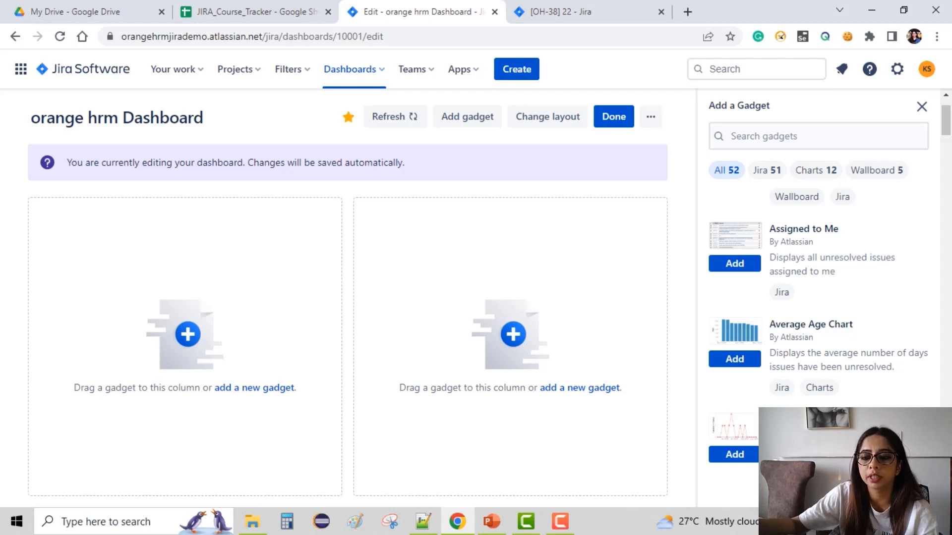
scroll(819, 298, "down", 3)
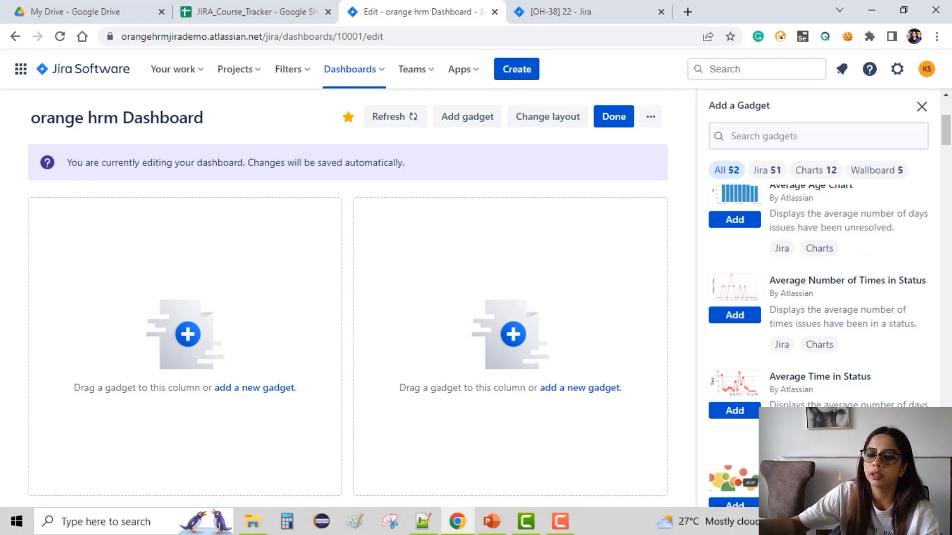
scroll(818, 297, "down", 2)
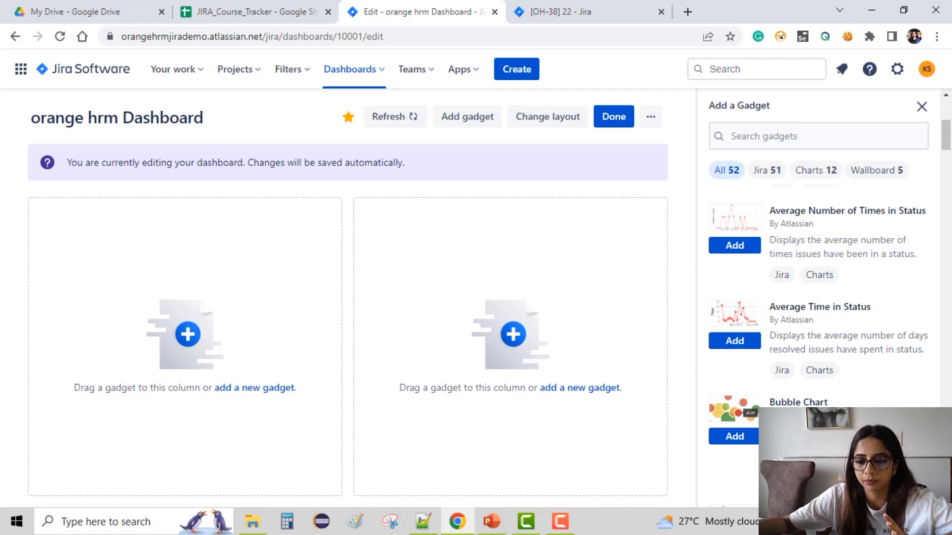
scroll(823, 307, "down", 4)
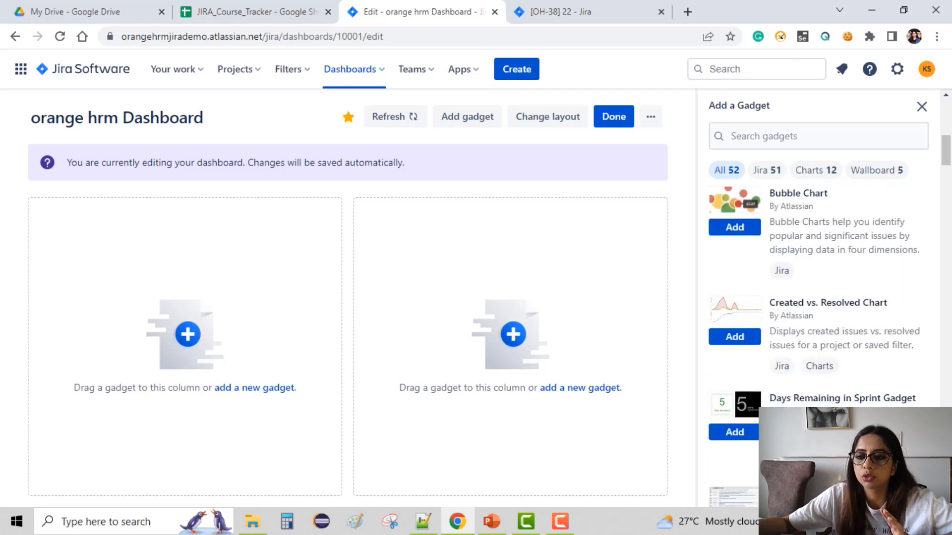
left_click(745, 342)
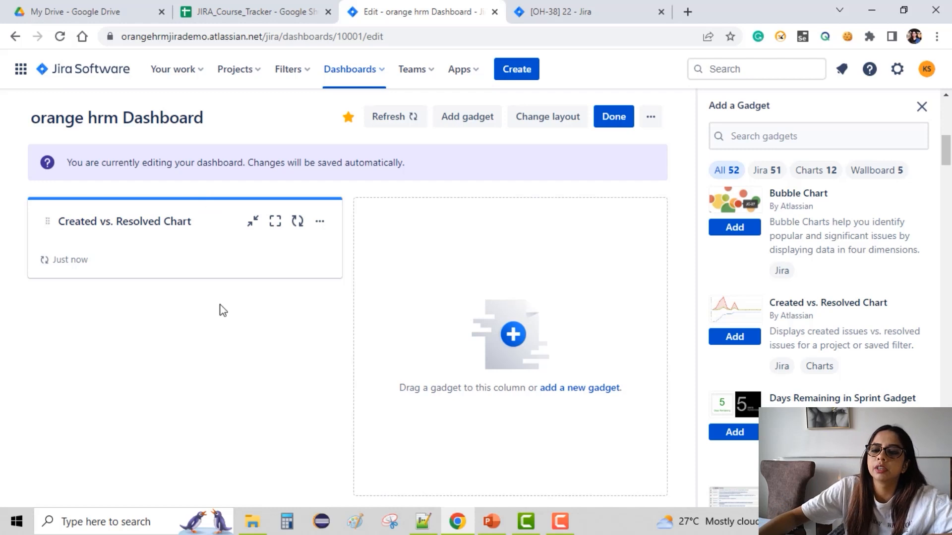
scroll(860, 293, "down", 3)
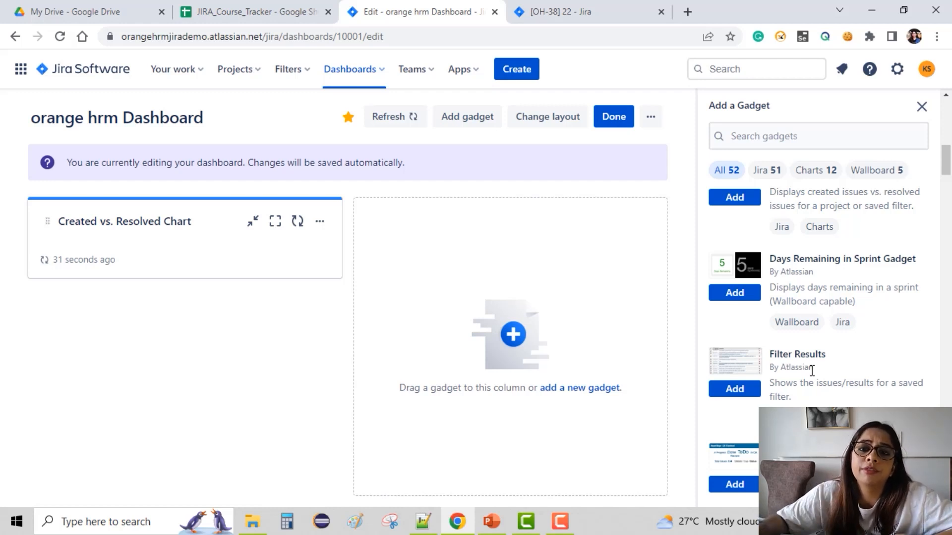
Open the full list of saved filters in a new browser tab, review it, and return to the dashboard tab.
left_click(298, 75)
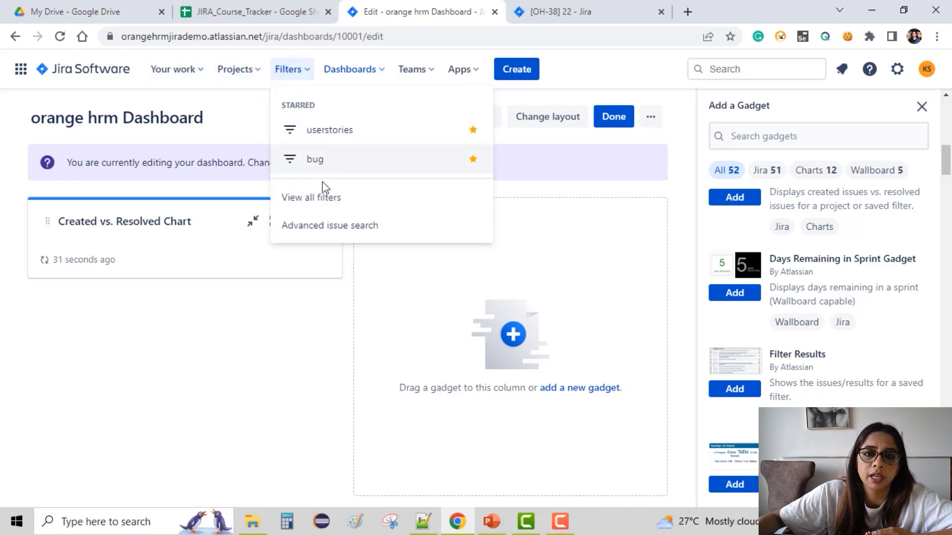
right_click(321, 206)
left_click(358, 214)
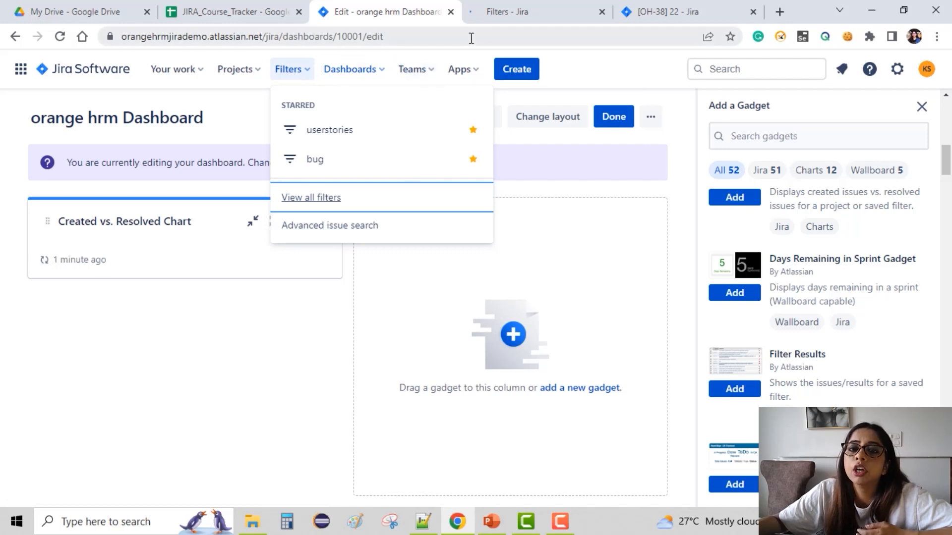
left_click(542, 10)
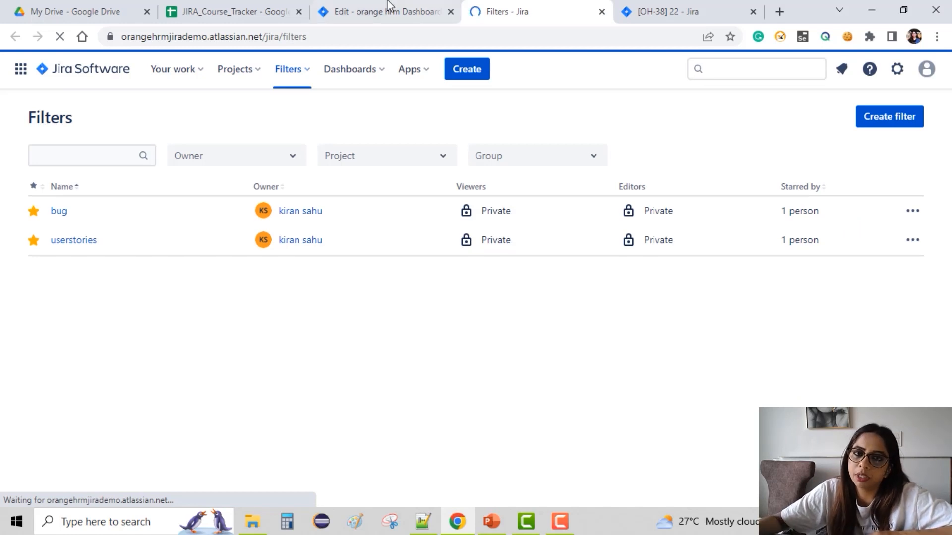
left_click(417, 7)
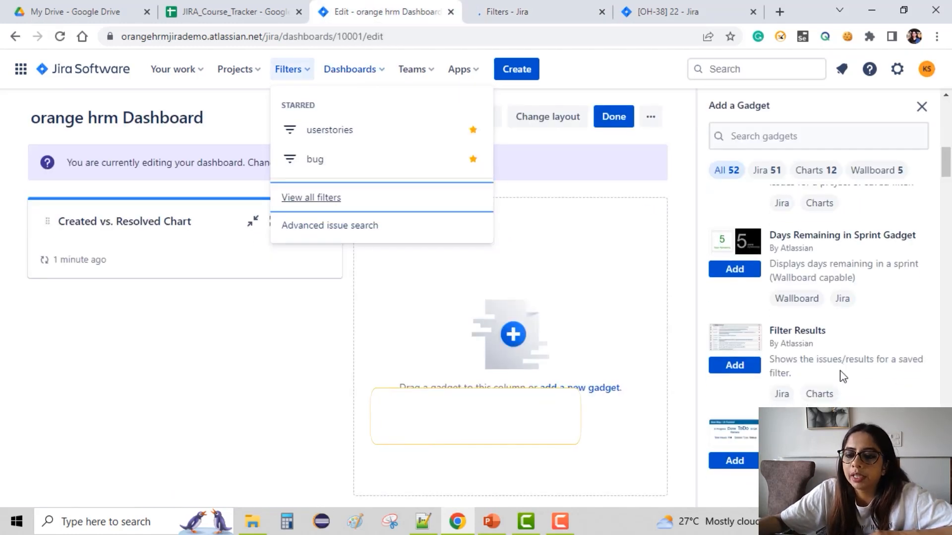
Add the Pie Chart gadget to the dashboard from the gadget list.
scroll(843, 376, "down", 3)
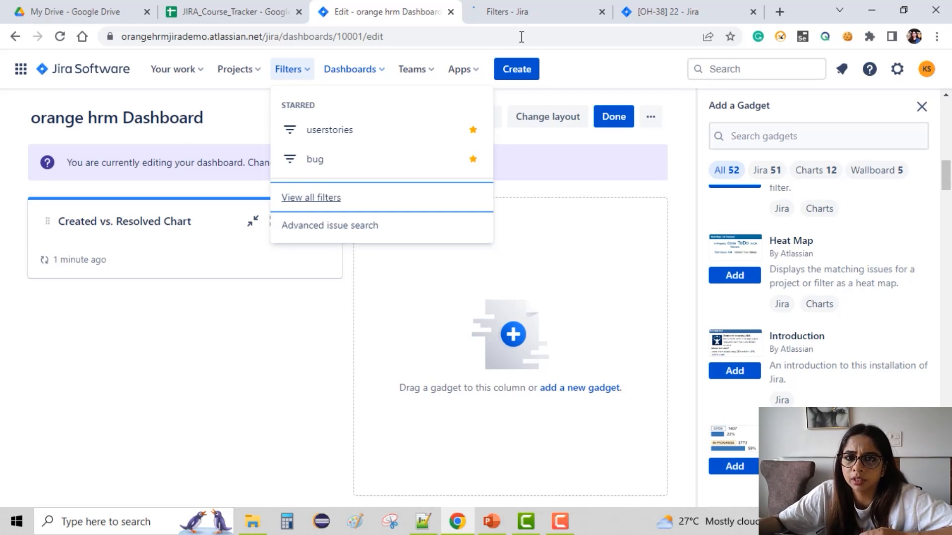
scroll(865, 398, "down", 1)
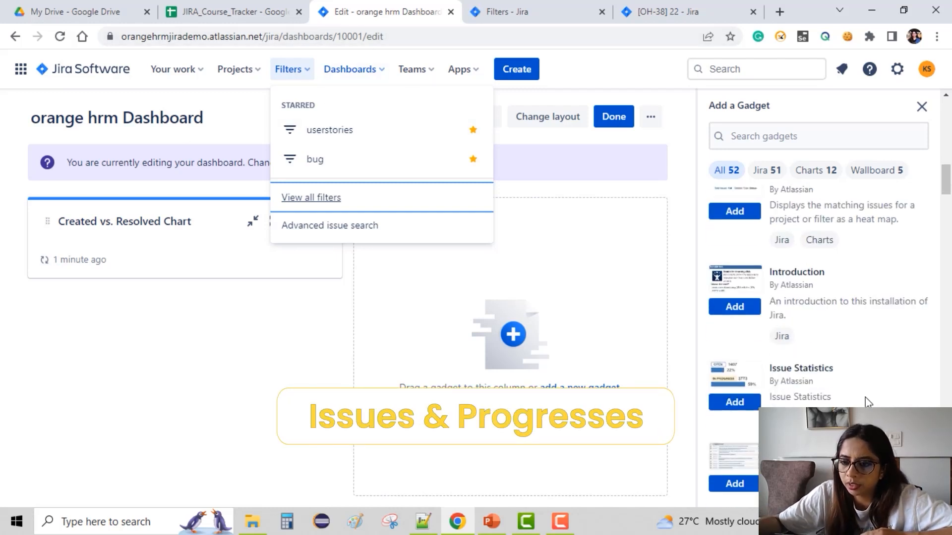
scroll(865, 399, "down", 2)
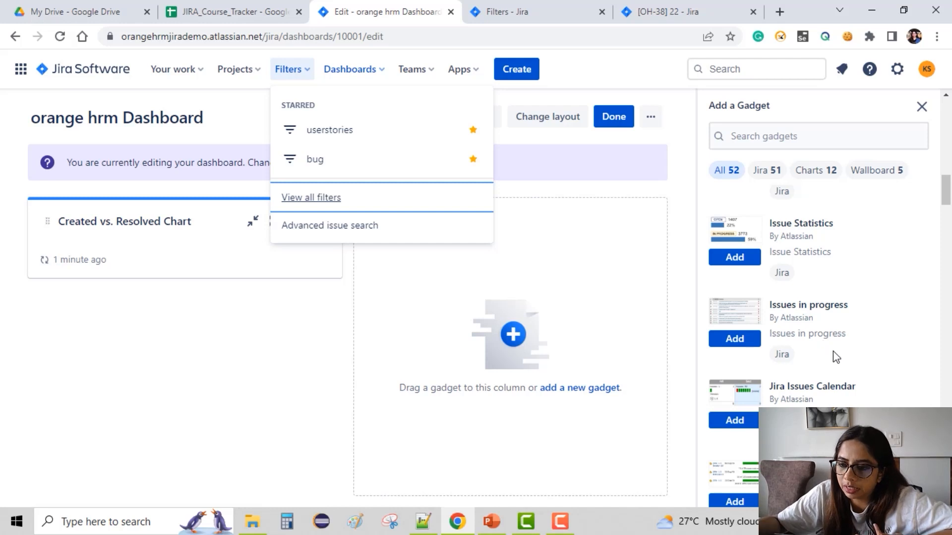
scroll(833, 351, "down", 1)
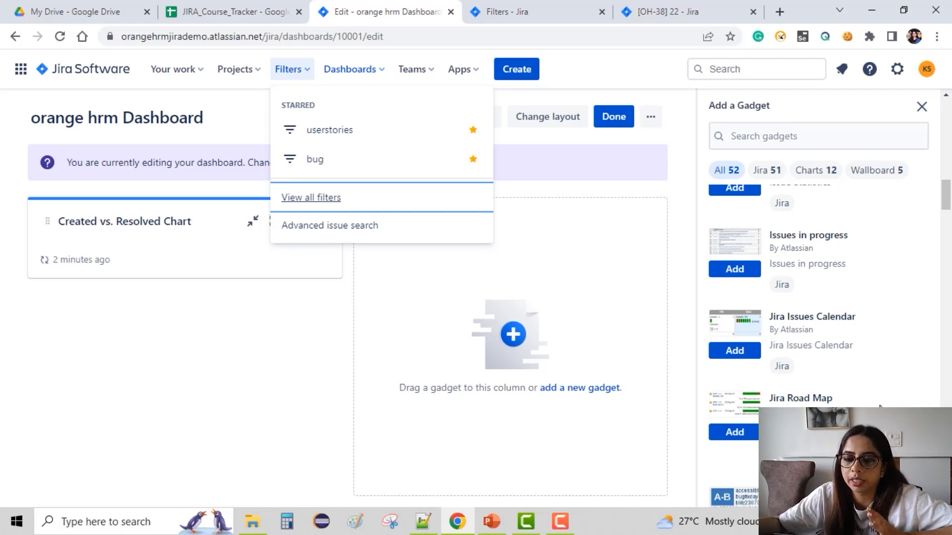
scroll(853, 395, "down", 3)
scroll(856, 400, "down", 1)
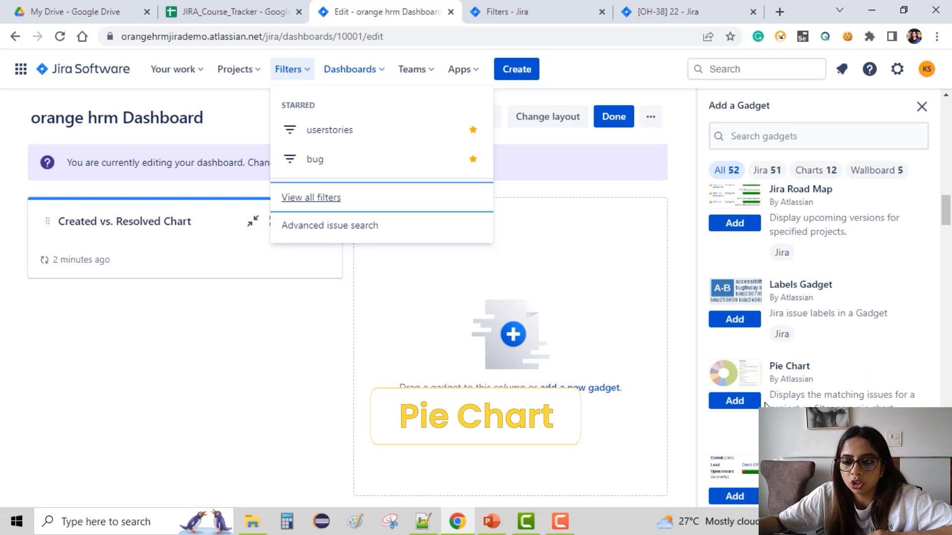
left_click(751, 400)
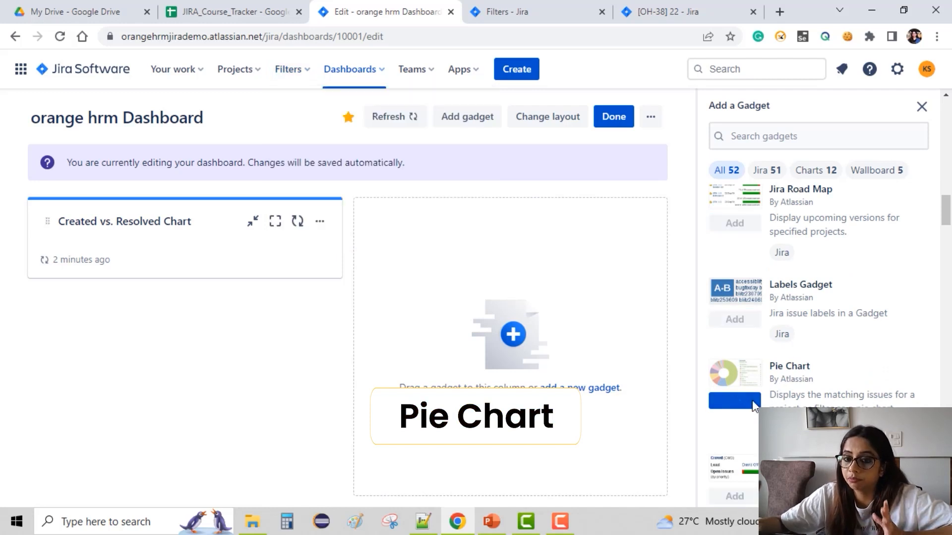
left_click(752, 401)
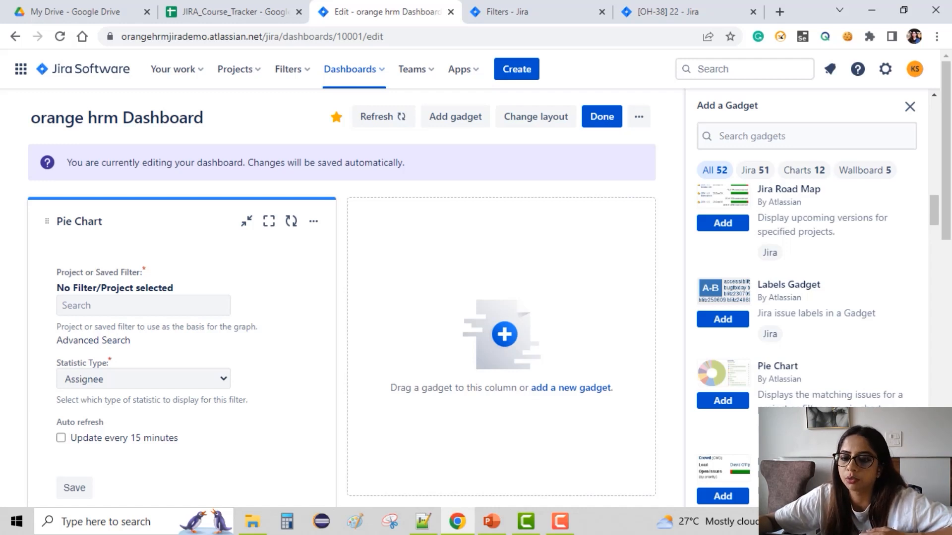
Add the Sprint Burndown Gadget to the dashboard from the gadget list.
scroll(813, 333, "down", 4)
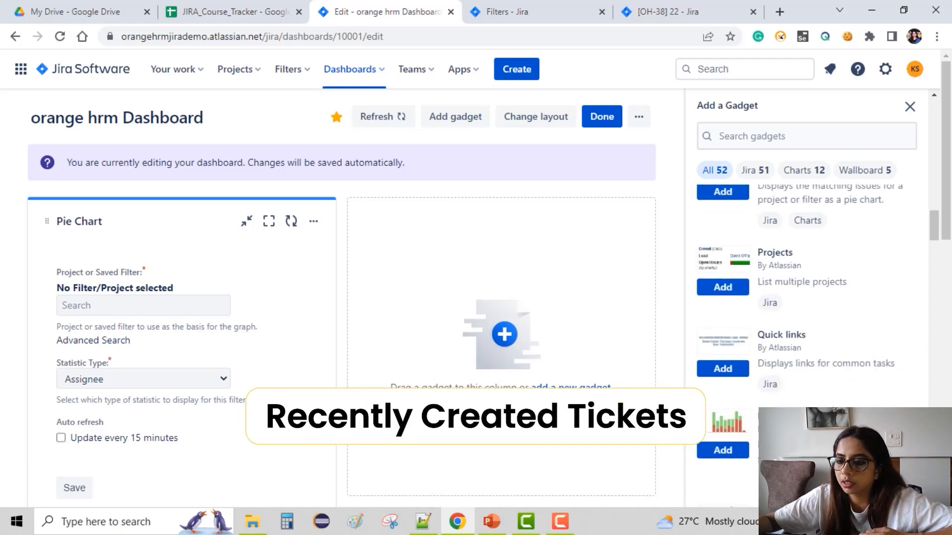
scroll(771, 390, "down", 3)
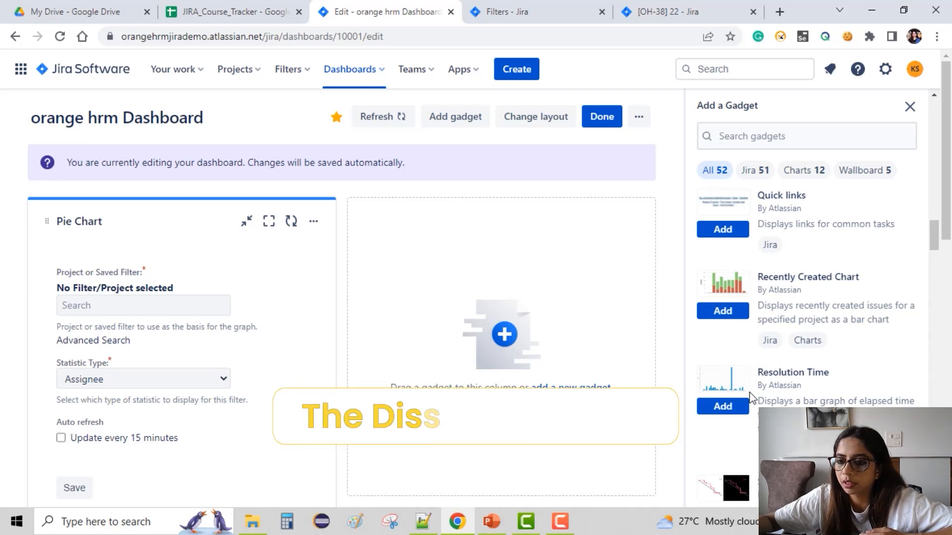
scroll(772, 390, "down", 3)
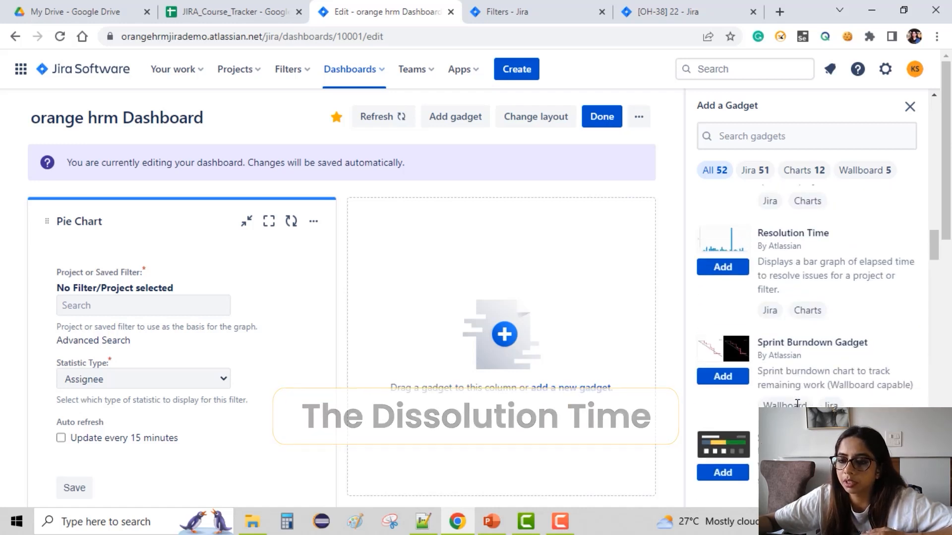
left_click(734, 380)
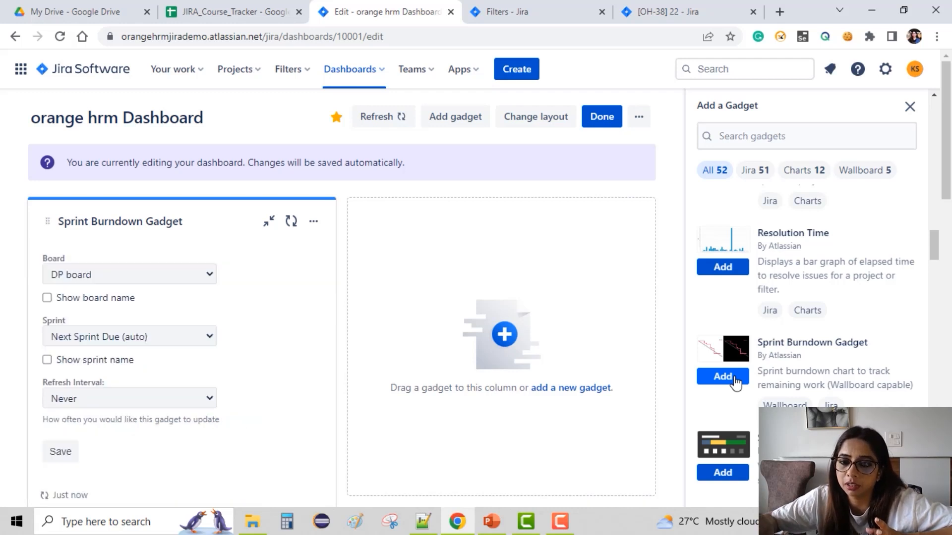
Add the Two Dimensional Filter Statistics gadget to the dashboard from the gadget list.
scroll(739, 387, "down", 3)
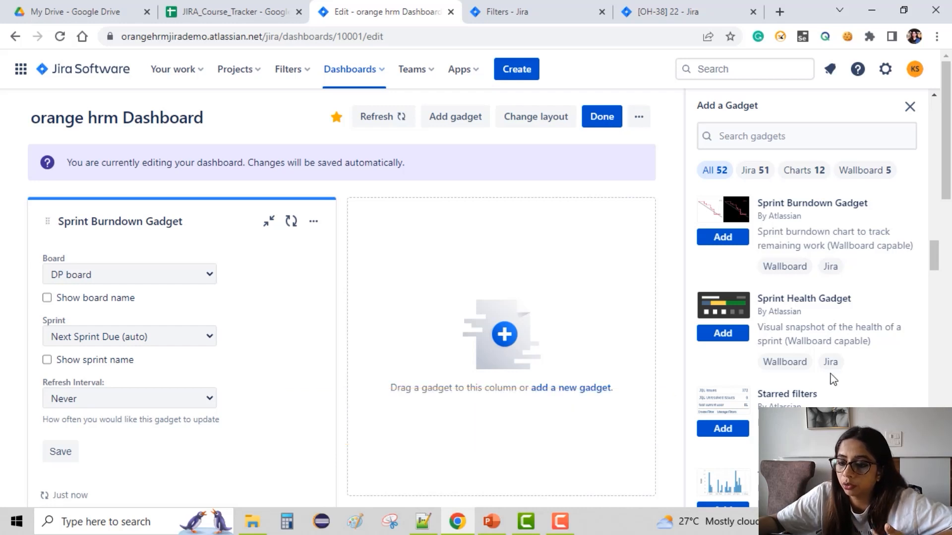
scroll(843, 333, "down", 4)
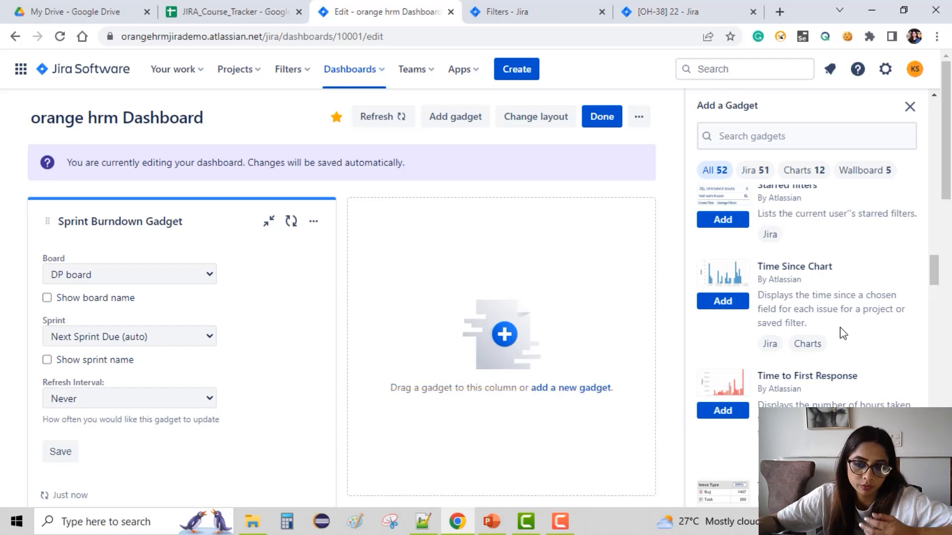
scroll(842, 333, "down", 5)
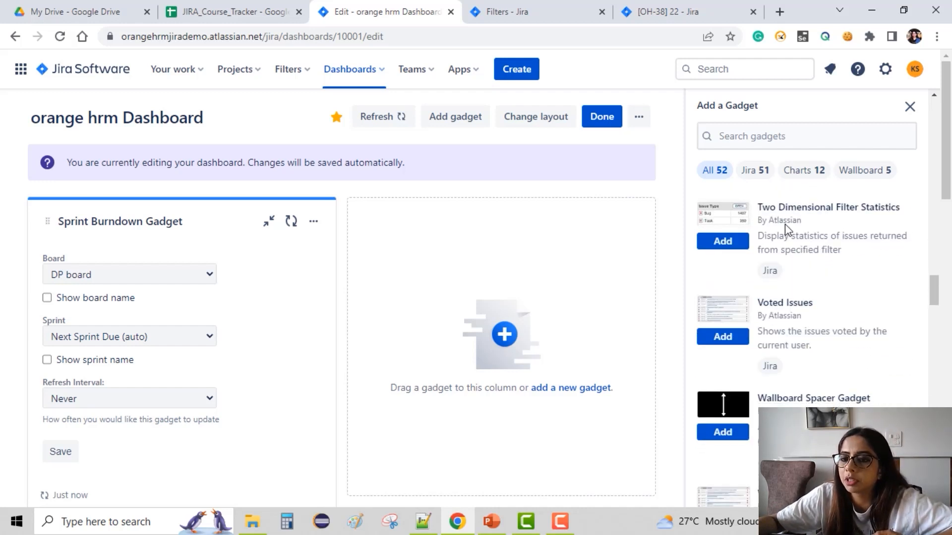
left_click(717, 248)
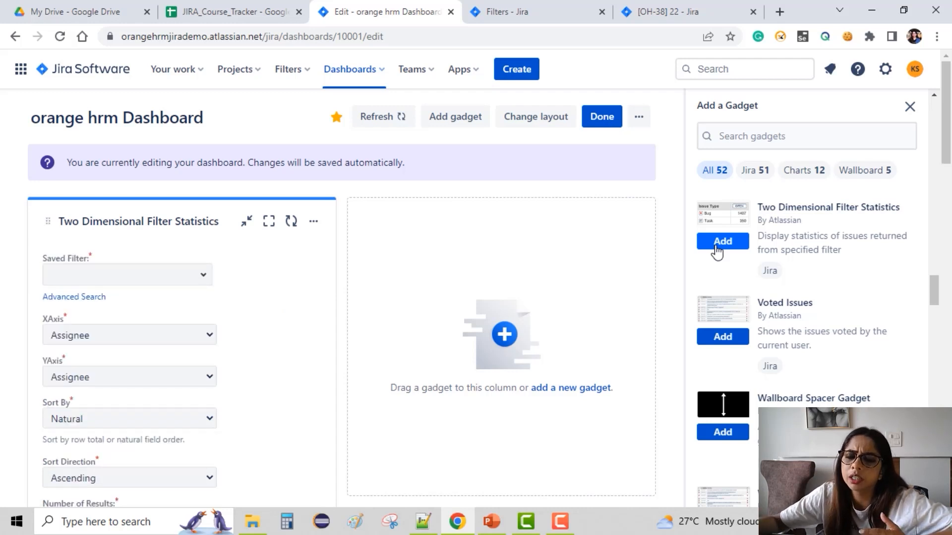
Browse the remaining gadgets in the list and the gadgets already placed on the dashboard.
scroll(717, 252, "down", 4)
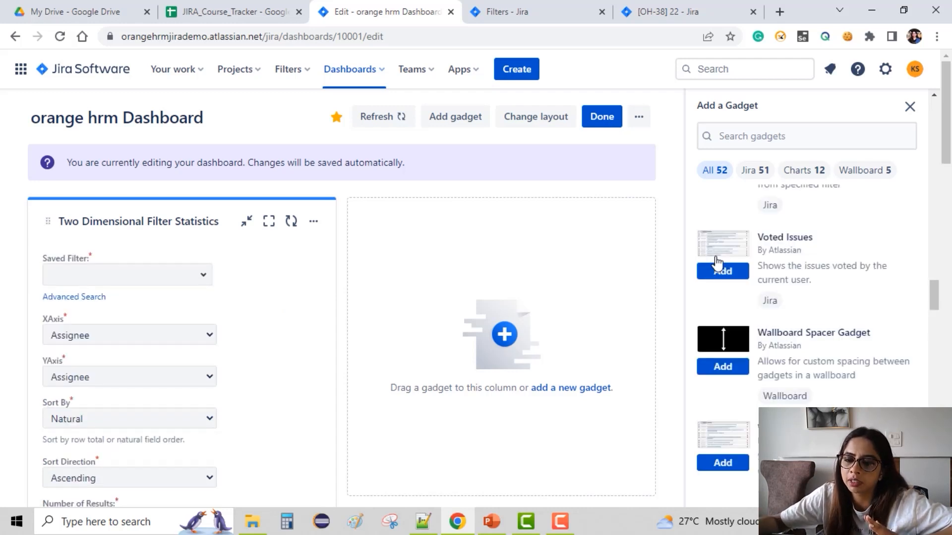
scroll(717, 262, "down", 2)
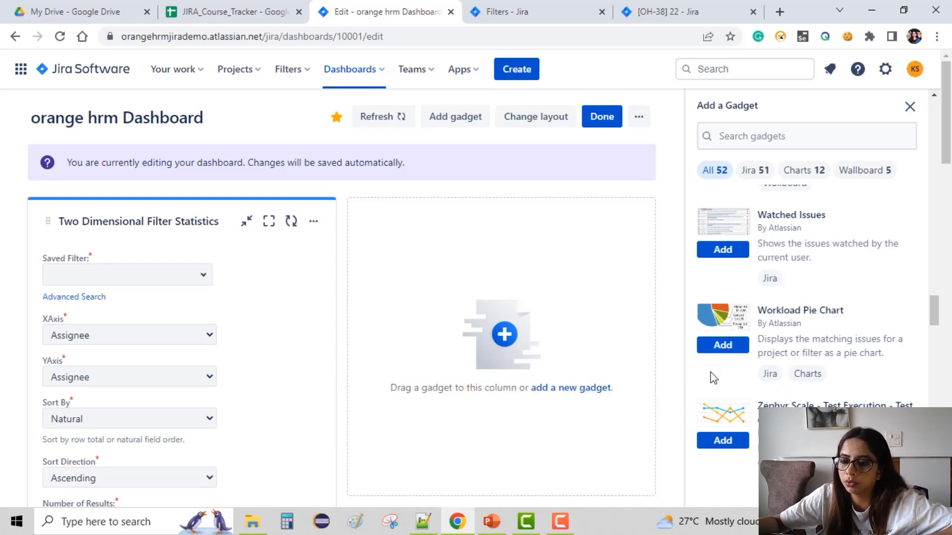
scroll(788, 394, "down", 1)
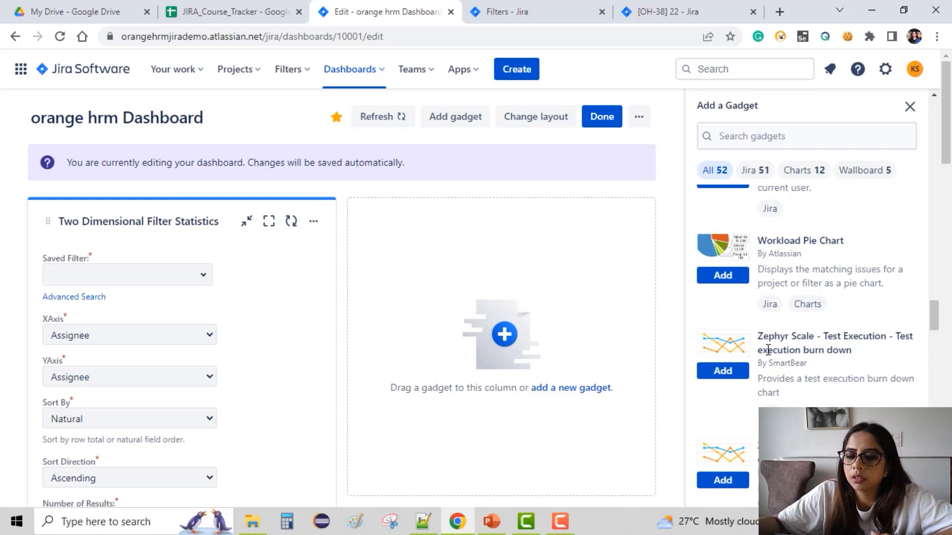
scroll(871, 365, "down", 5)
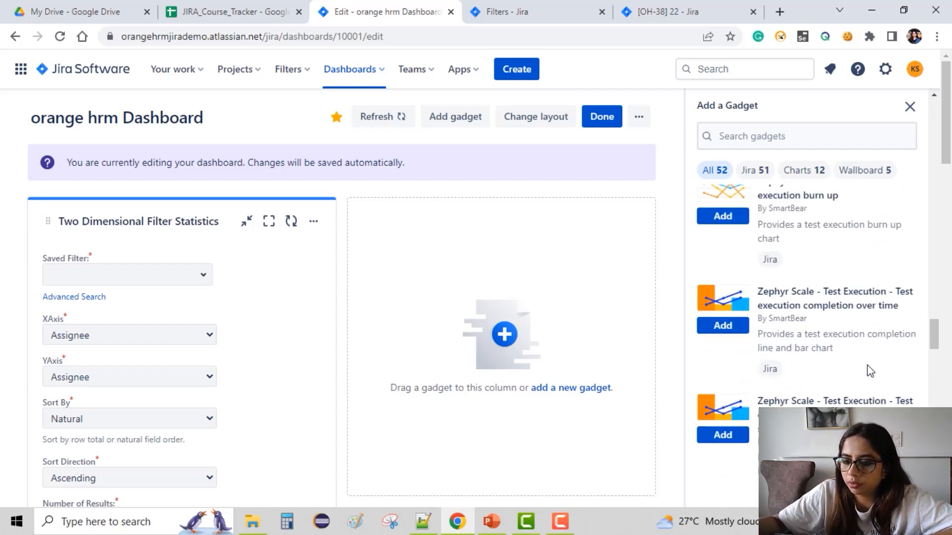
scroll(867, 365, "down", 4)
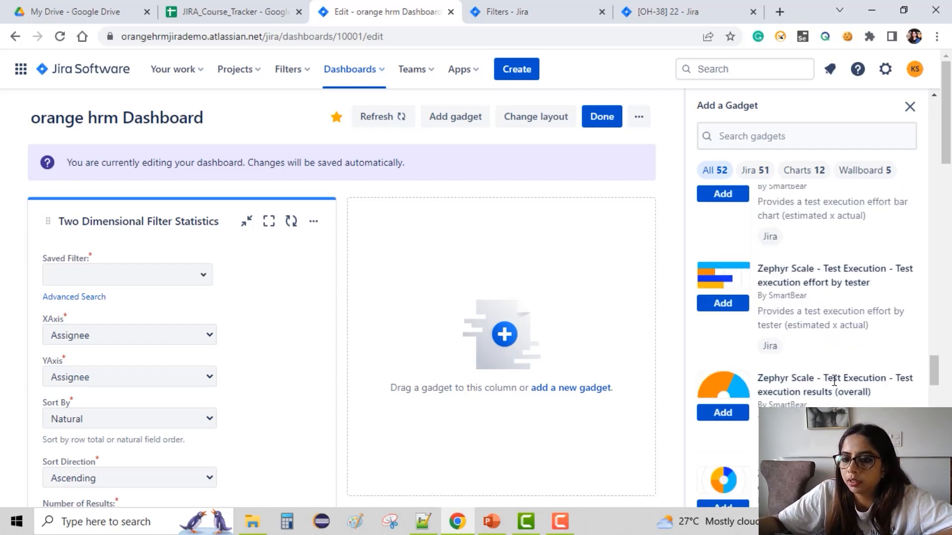
scroll(834, 381, "down", 2)
scroll(834, 381, "down", 8)
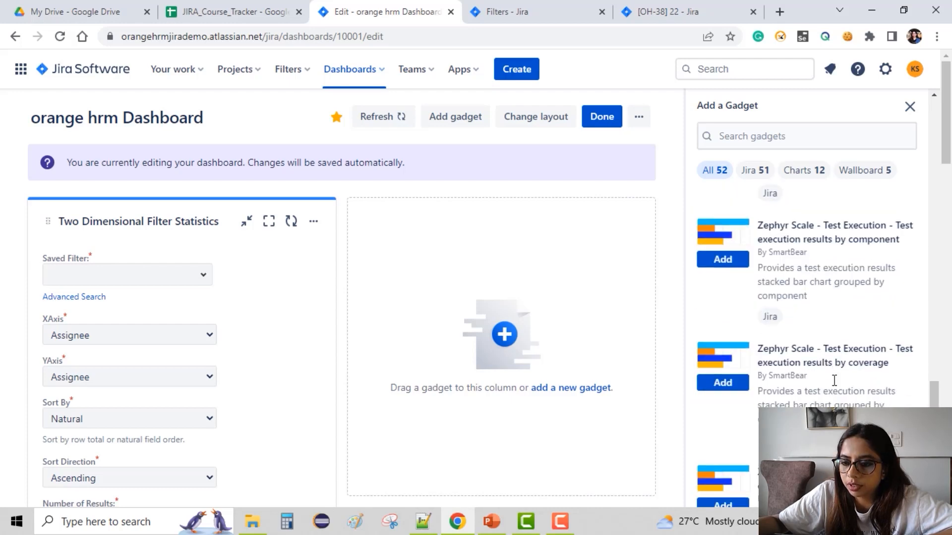
scroll(835, 381, "down", 10)
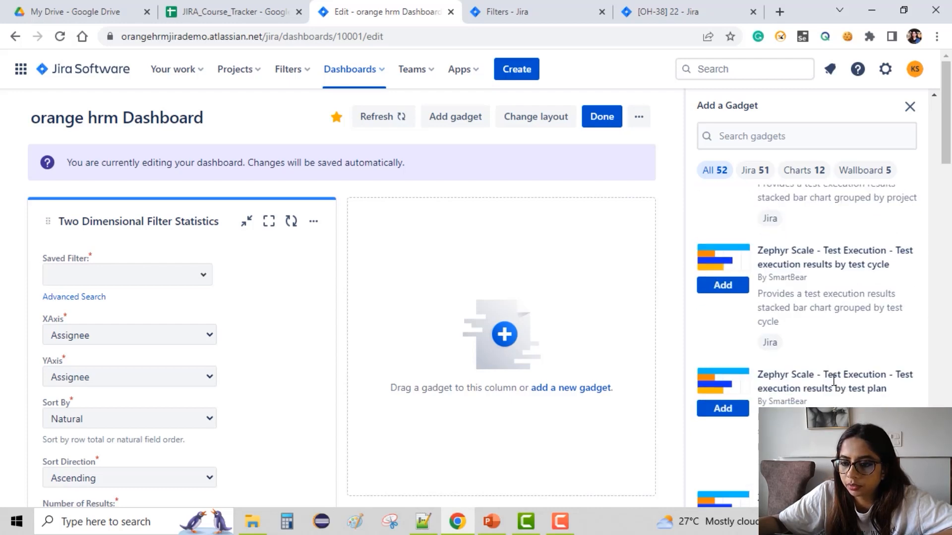
scroll(834, 381, "down", 10)
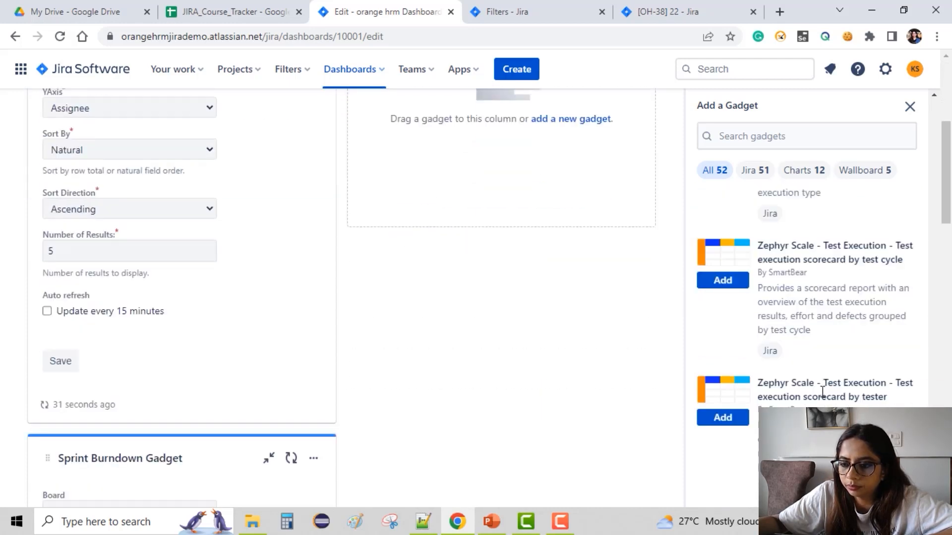
scroll(825, 386, "down", 5)
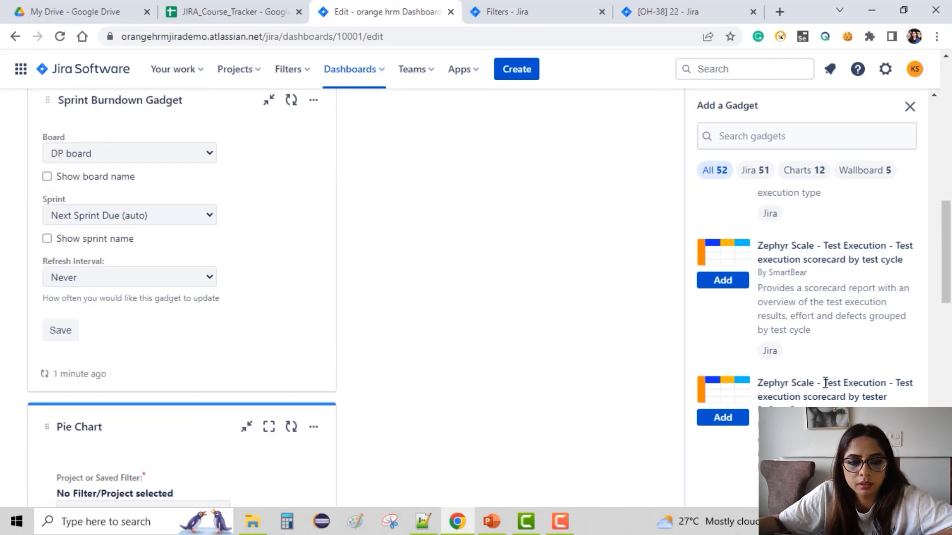
scroll(825, 383, "down", 15)
scroll(804, 327, "up", 20)
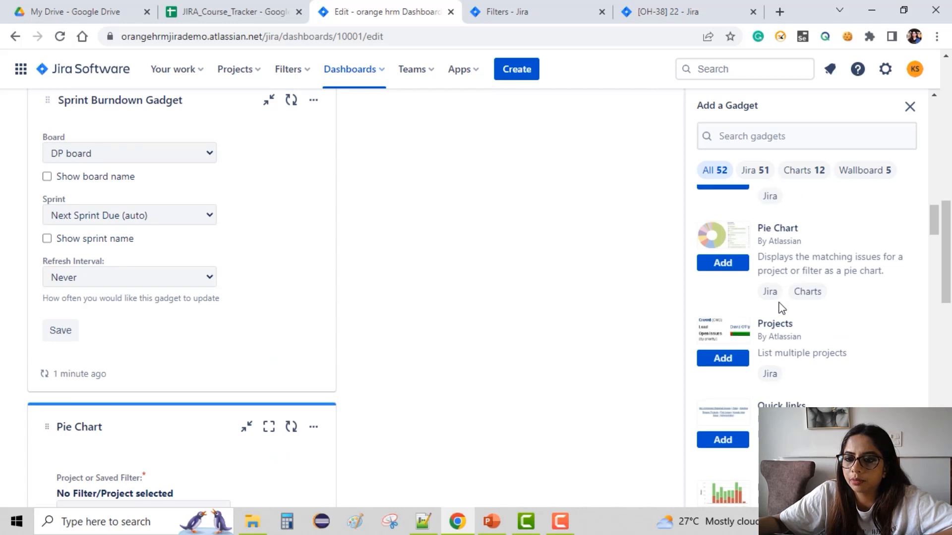
scroll(782, 308, "down", 4)
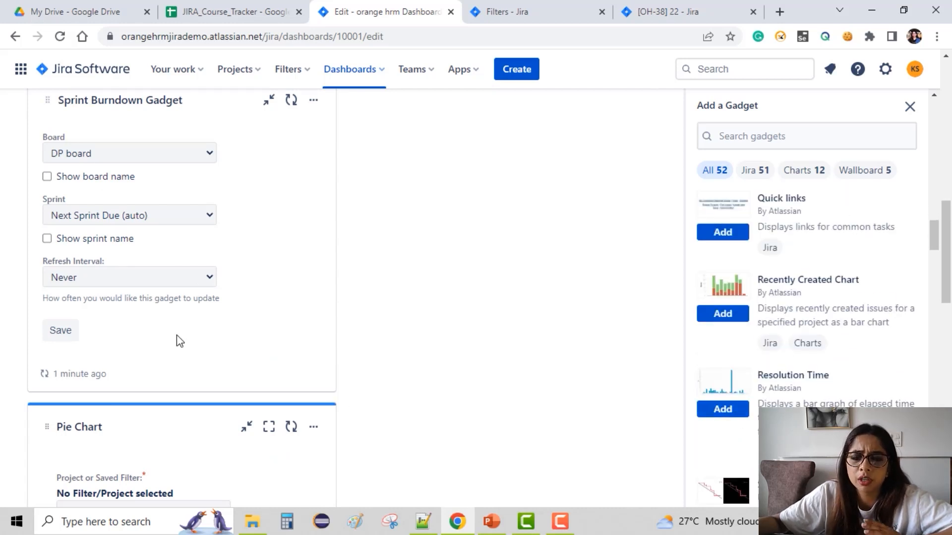
scroll(178, 340, "up", 5)
scroll(177, 337, "up", 6)
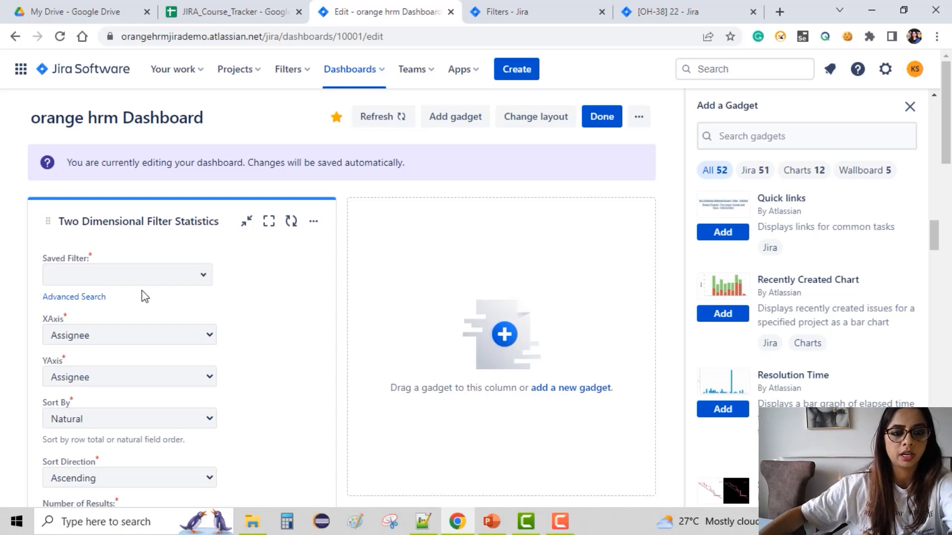
Set the Two Dimensional Filter Statistics gadget's saved filter to bug and its Y axis to Status.
left_click(206, 285)
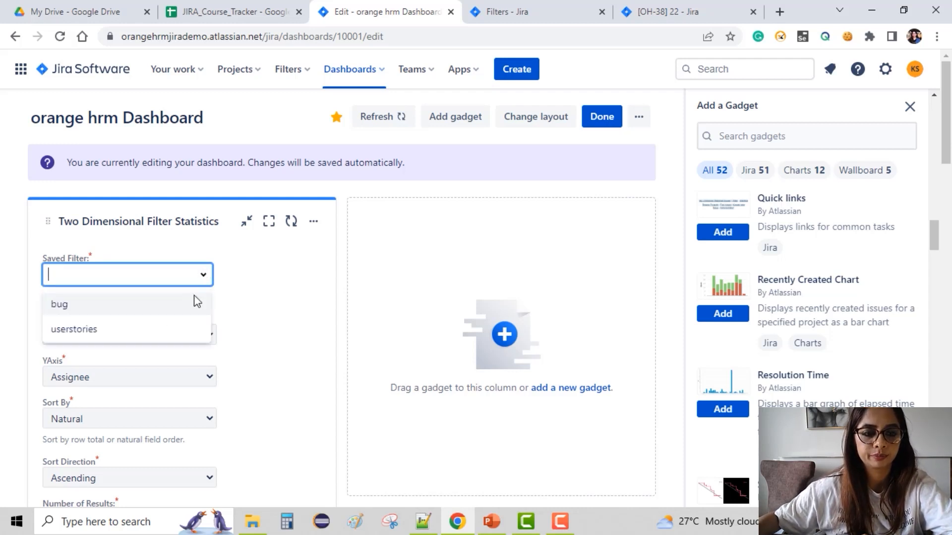
left_click(109, 306)
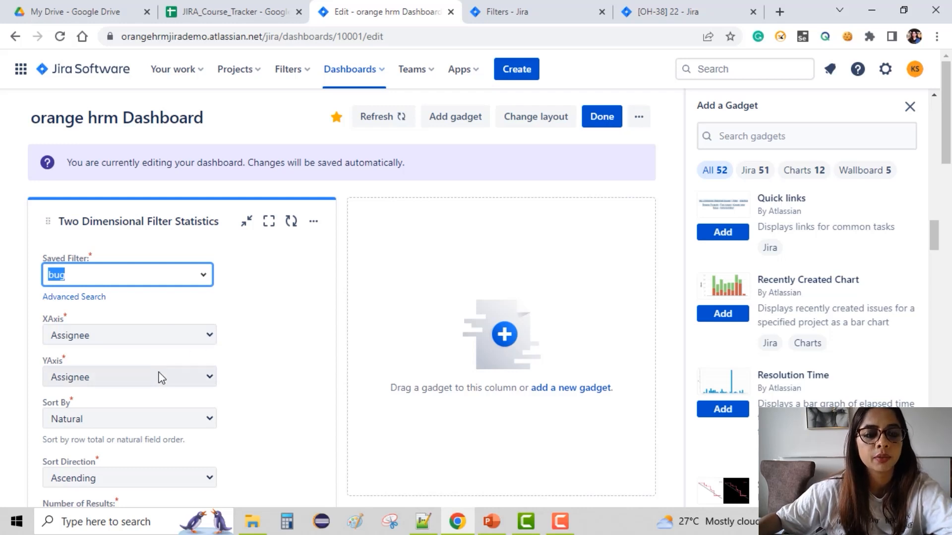
left_click(206, 382)
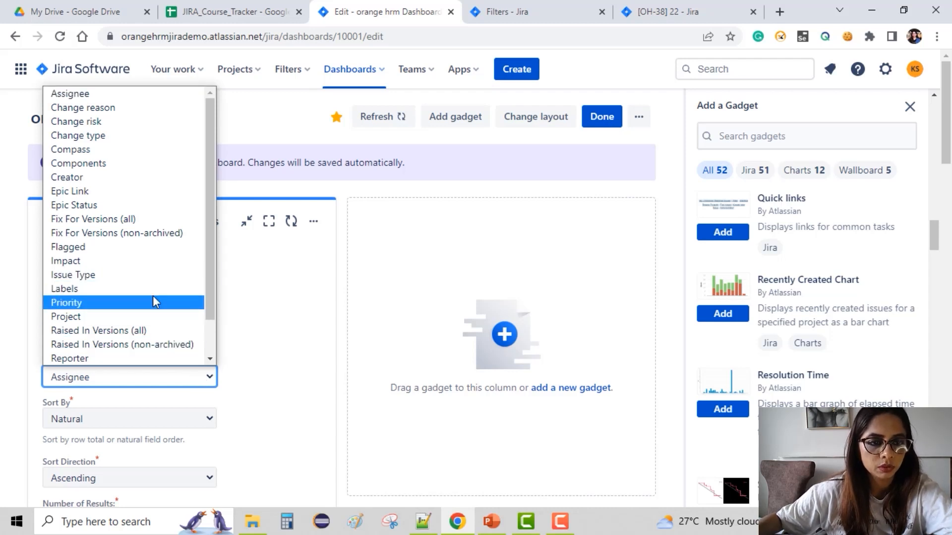
scroll(153, 297, "down", 1)
left_click(111, 358)
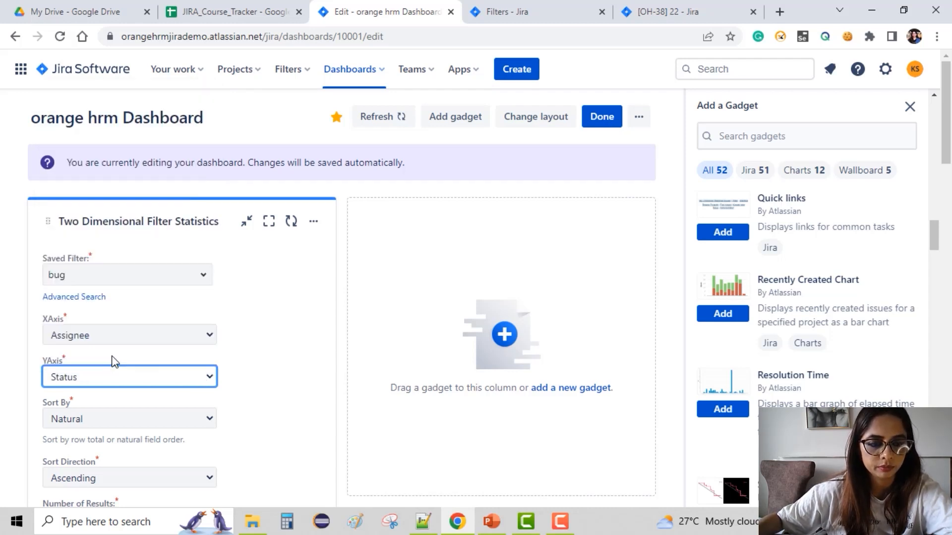
Set the Two Dimensional Filter Statistics gadget's number of results to 10.
left_click(165, 420)
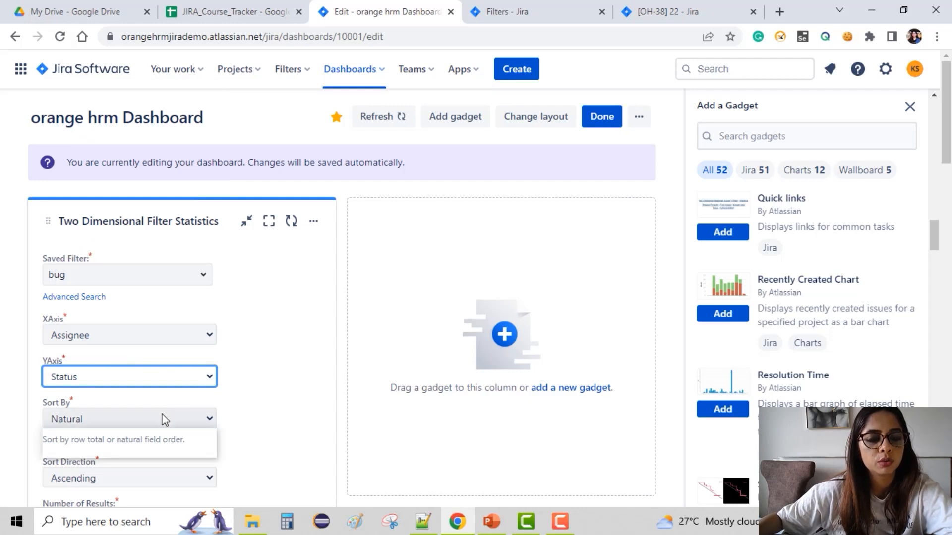
left_click(213, 418)
scroll(311, 406, "down", 3)
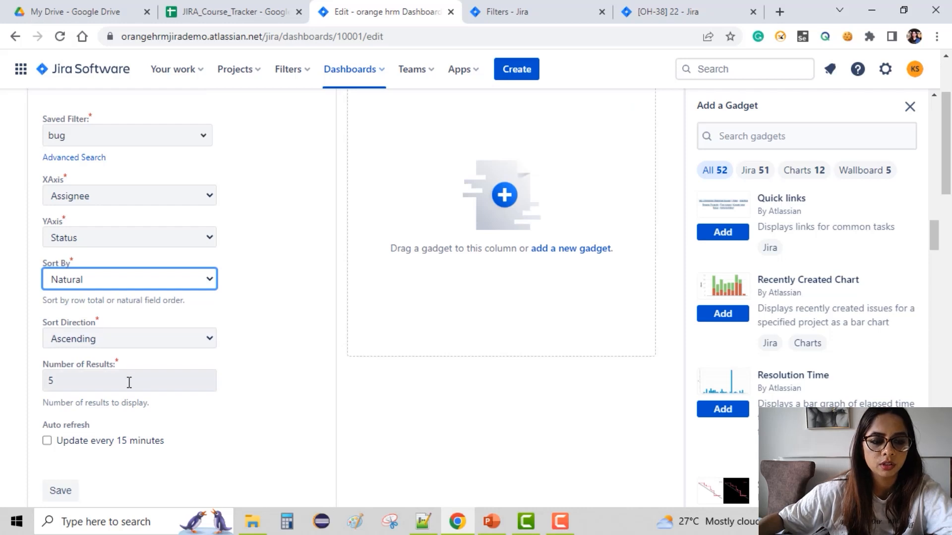
left_click(77, 387)
left_click_drag(77, 387, 28, 388)
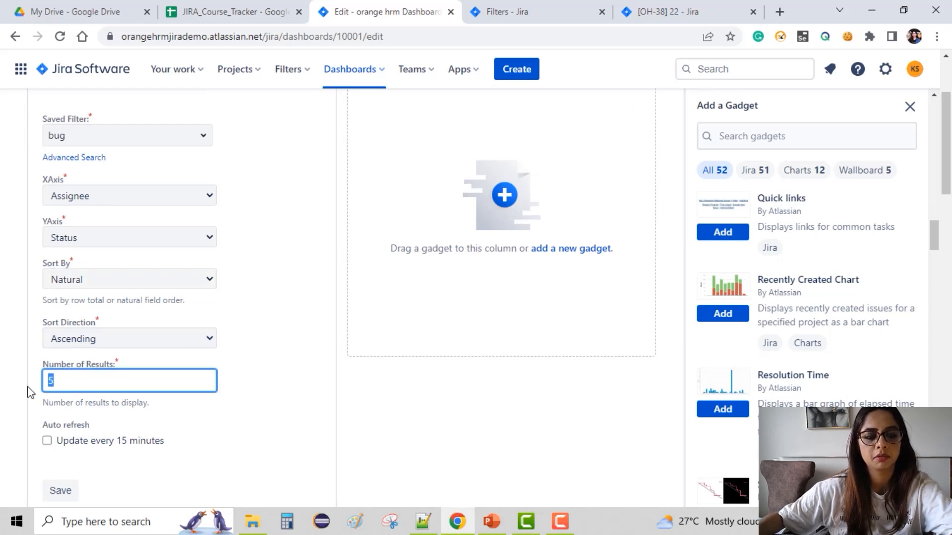
type("10")
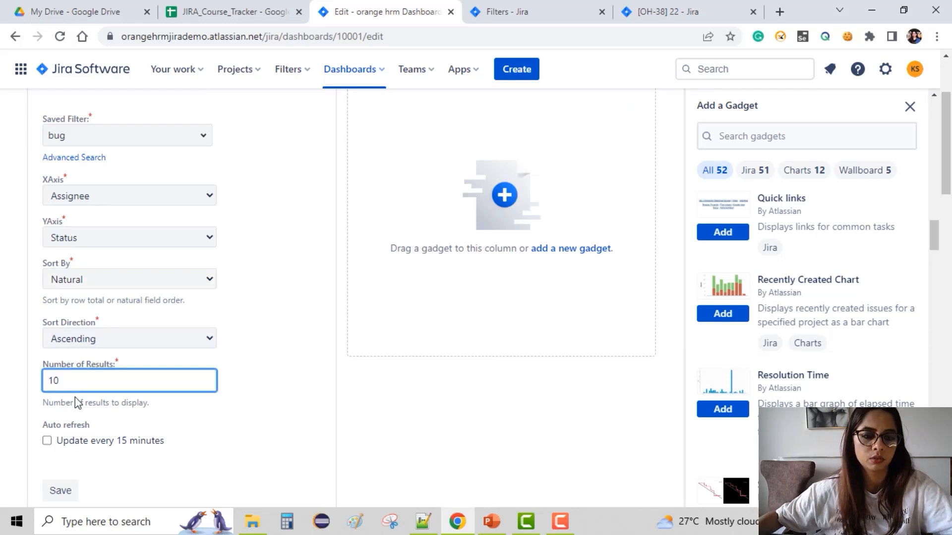
Enable auto refresh every 15 minutes on the Two Dimensional Filter Statistics gadget and save its settings.
left_click(45, 440)
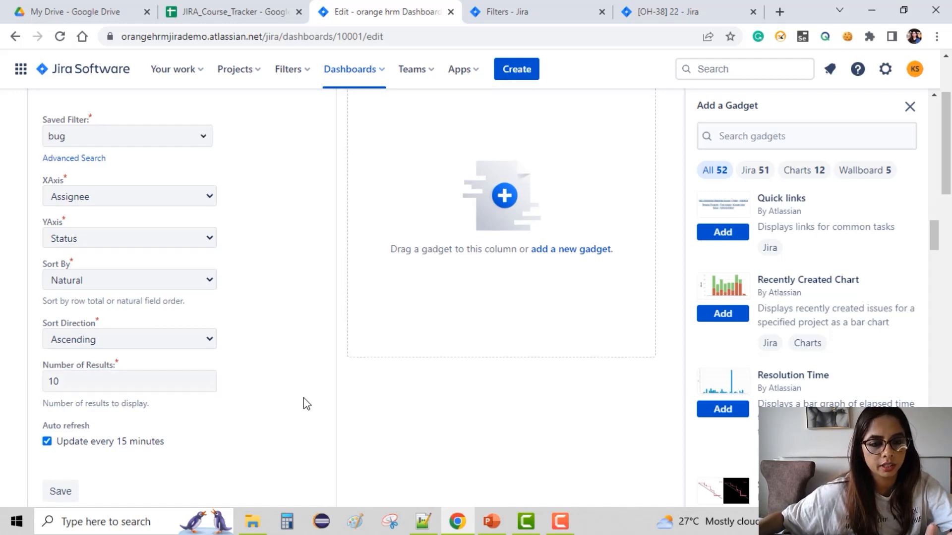
scroll(303, 398, "up", 3)
scroll(303, 398, "down", 6)
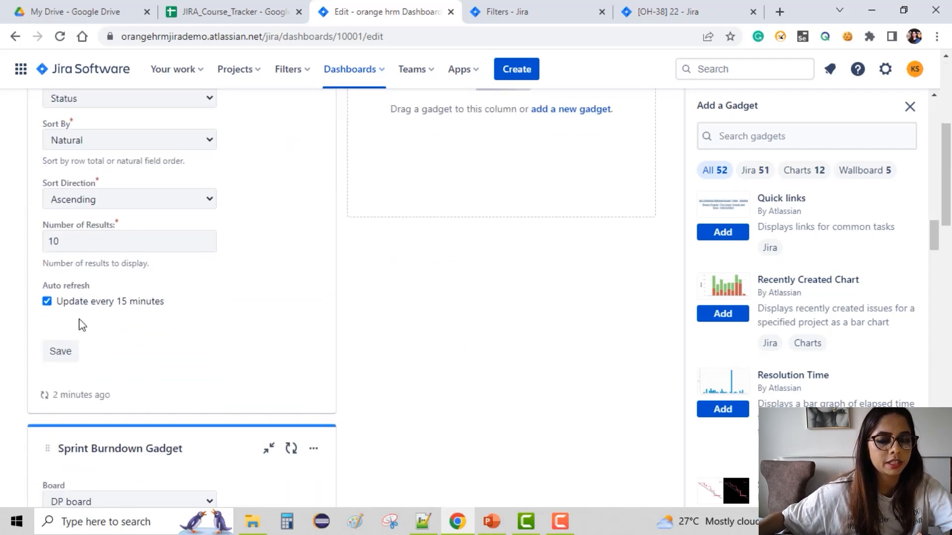
left_click(60, 353)
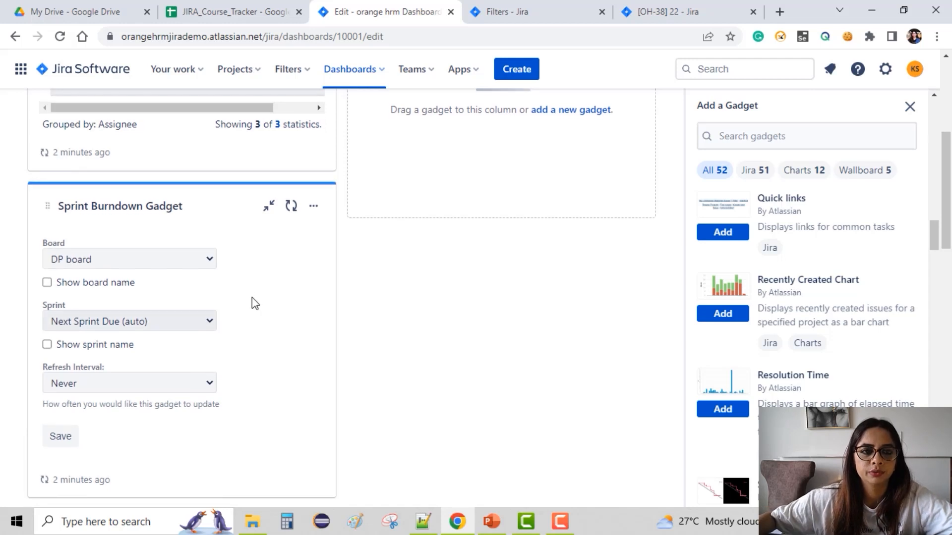
Open an advanced issue search in the Filters tab and limit it to the orange hrm project.
scroll(252, 303, "up", 5)
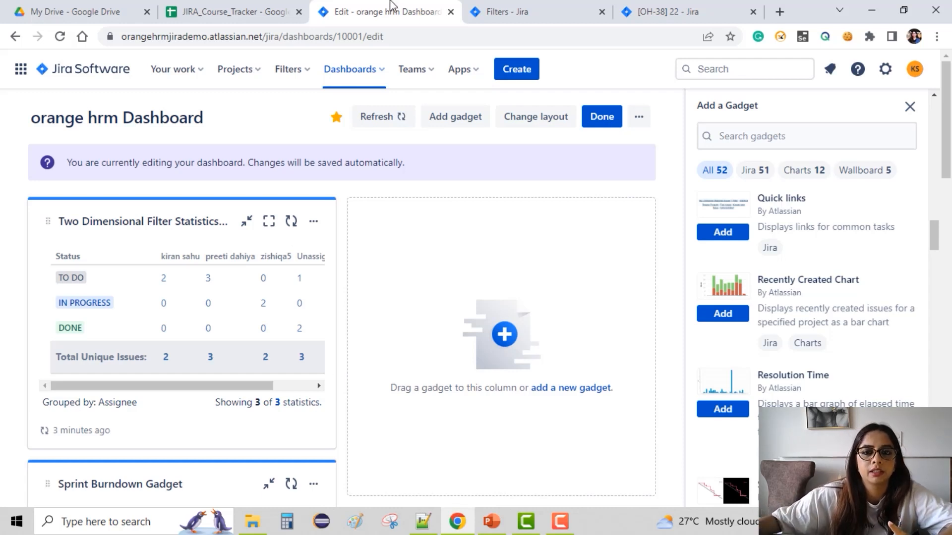
left_click(516, 6)
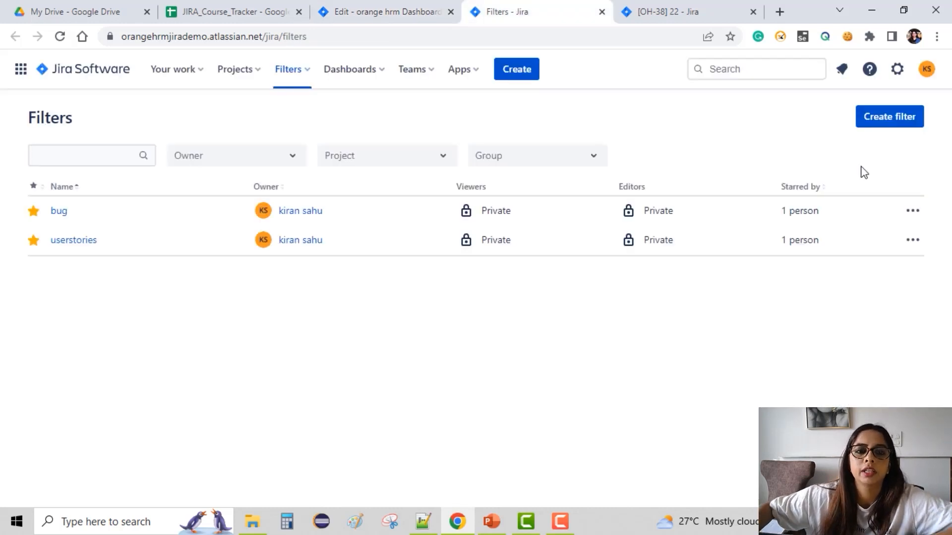
left_click(304, 80)
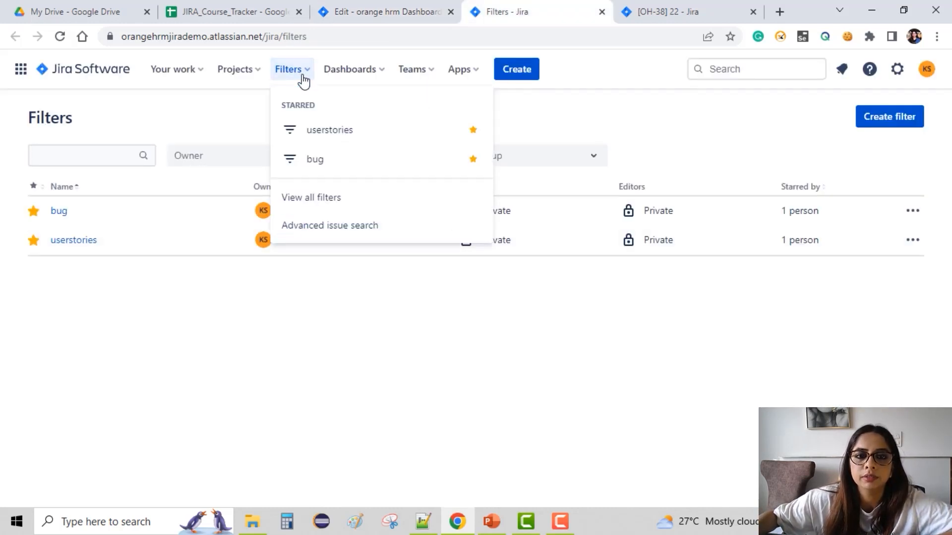
left_click(349, 234)
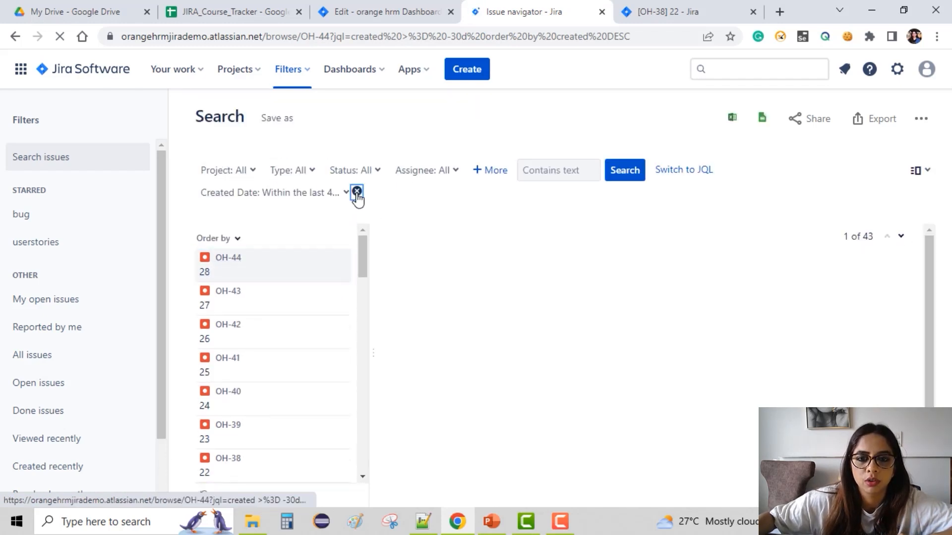
left_click(253, 173)
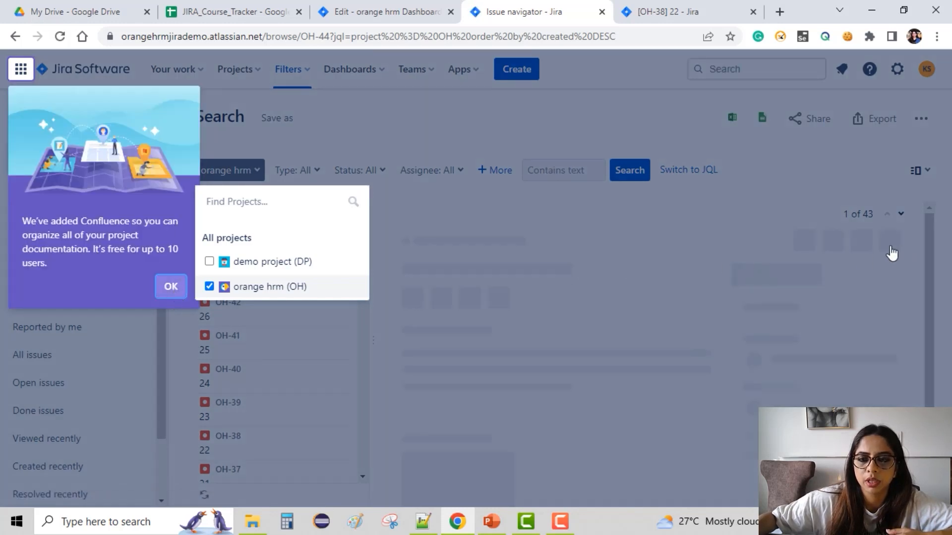
left_click(192, 286)
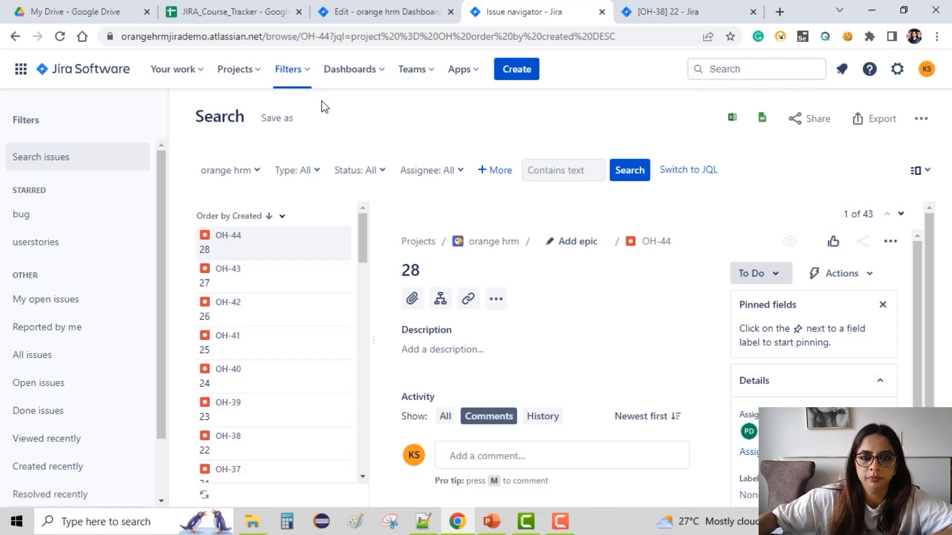
Save the search as a new filter named All issues.
left_click(275, 121)
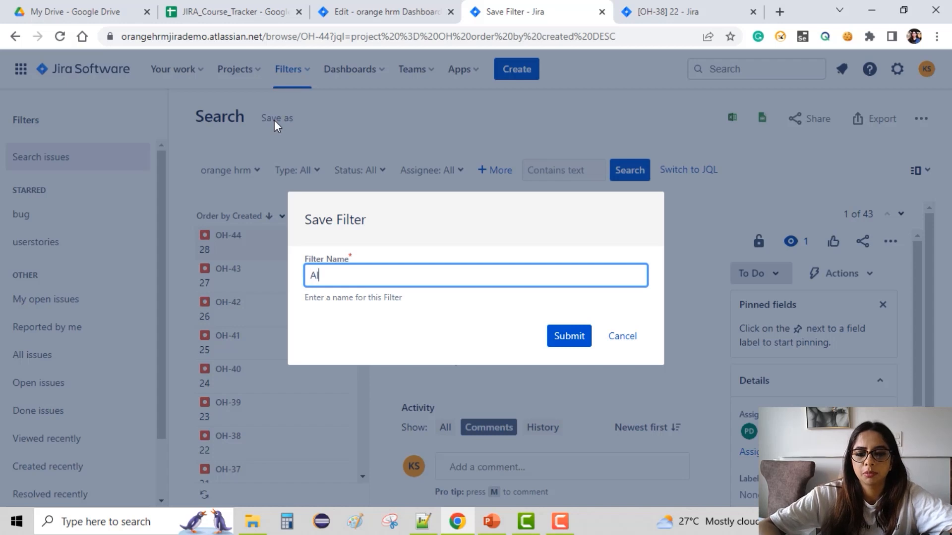
type("All issues")
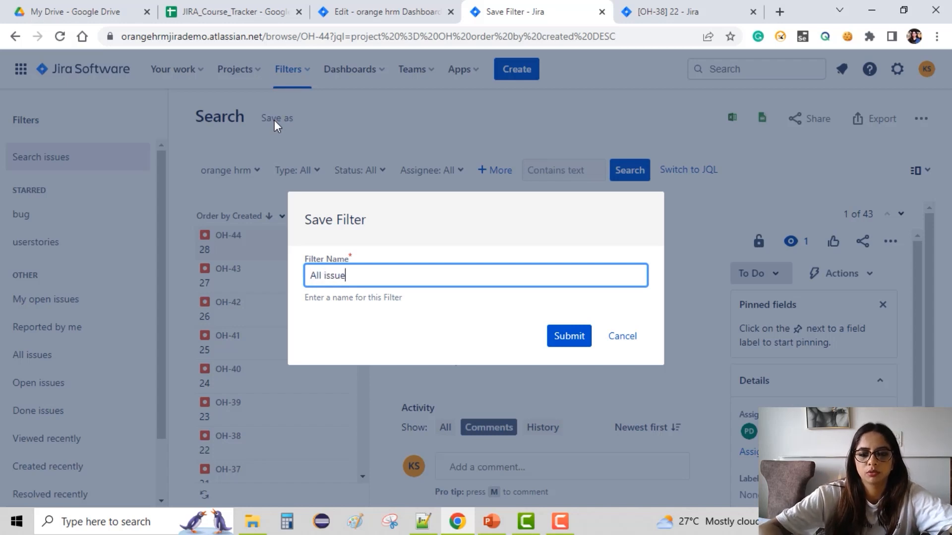
left_click(572, 338)
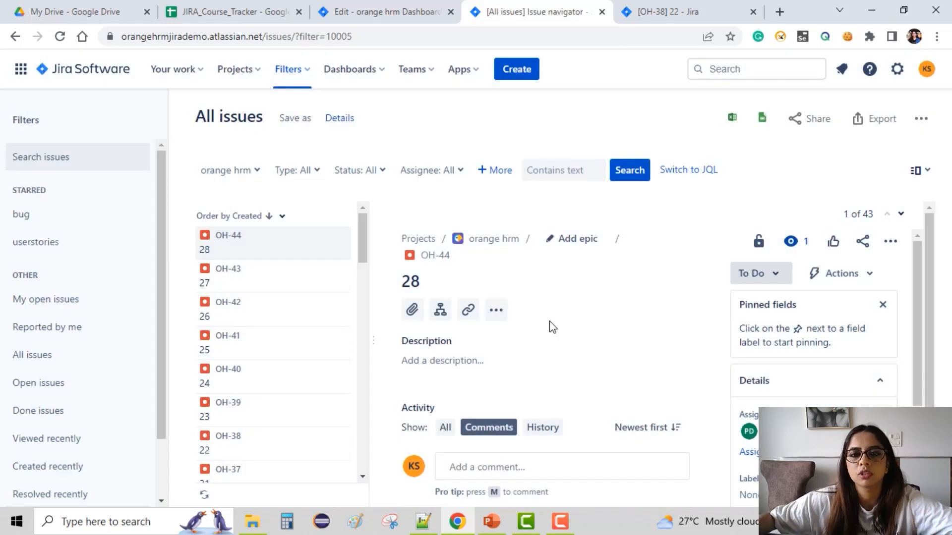
Return to the dashboard and set the Pie Chart gadget's project or saved filter to All issues.
left_click(437, 11)
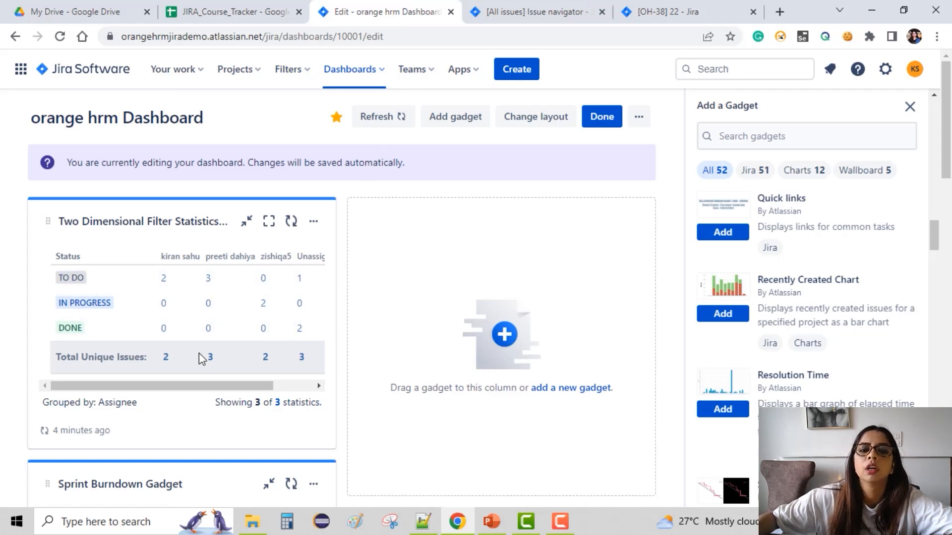
scroll(198, 353, "down", 3)
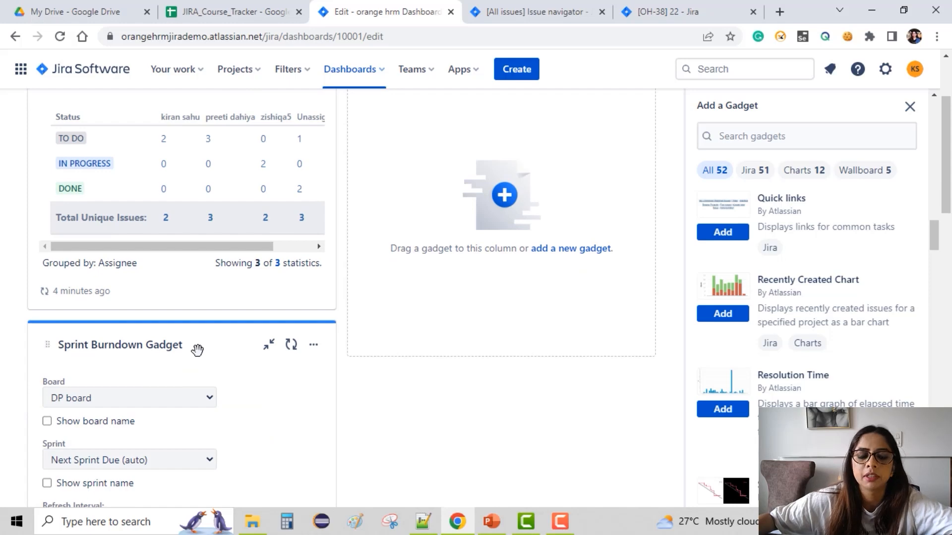
scroll(197, 350, "down", 7)
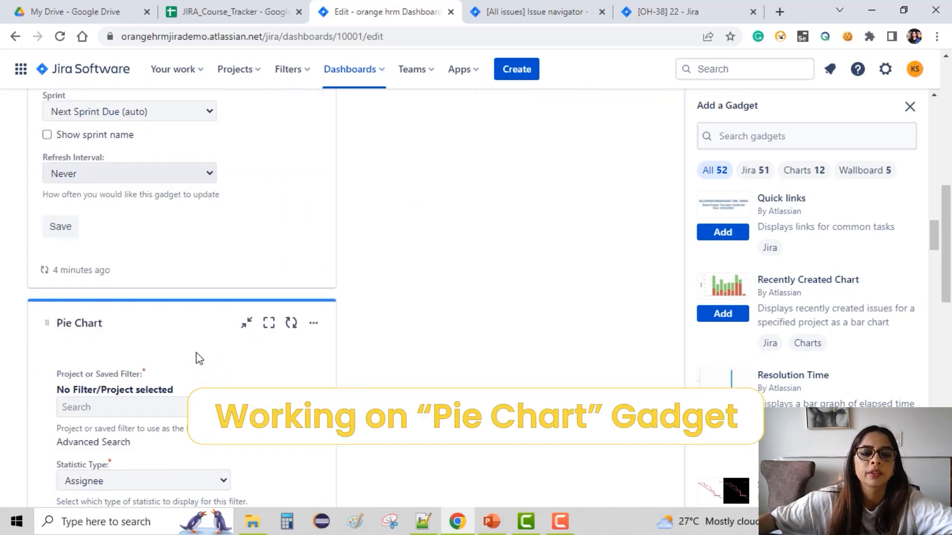
scroll(198, 356, "down", 3)
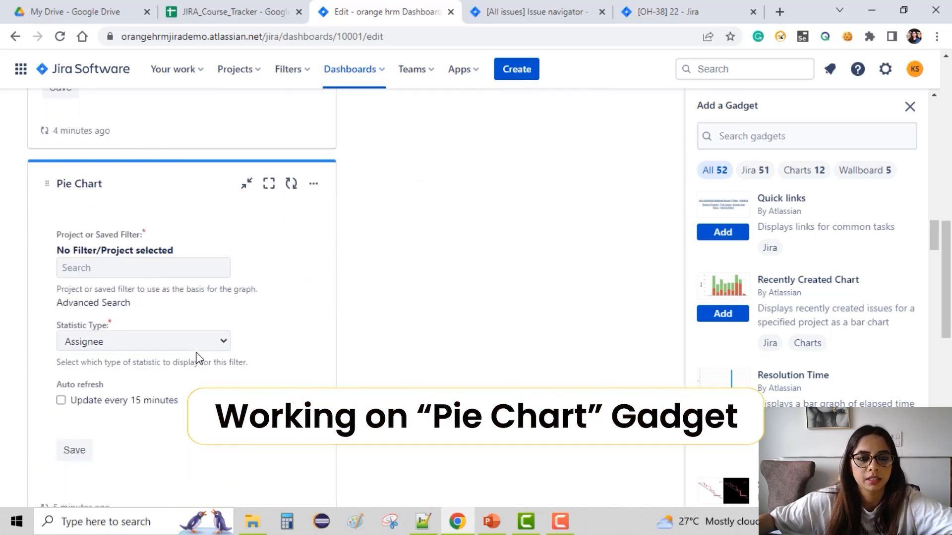
left_click(116, 276)
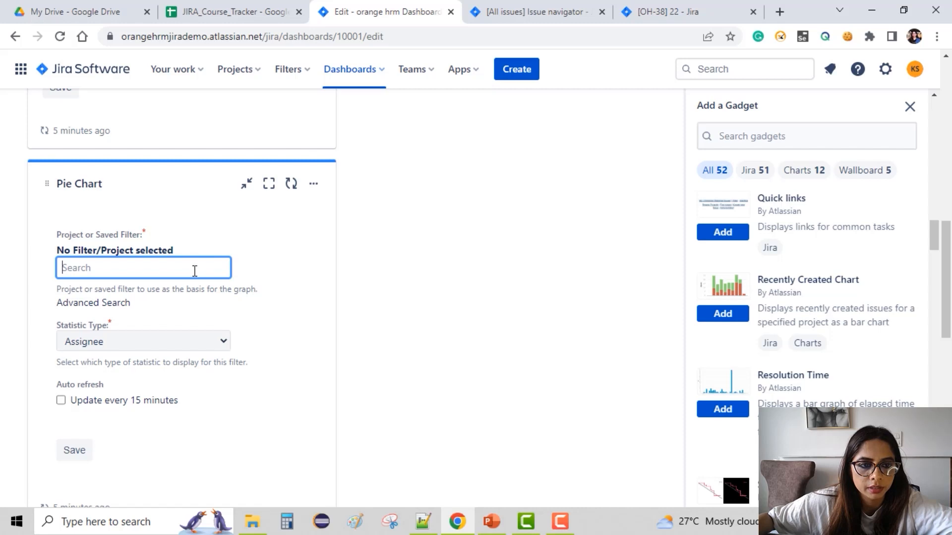
type("a")
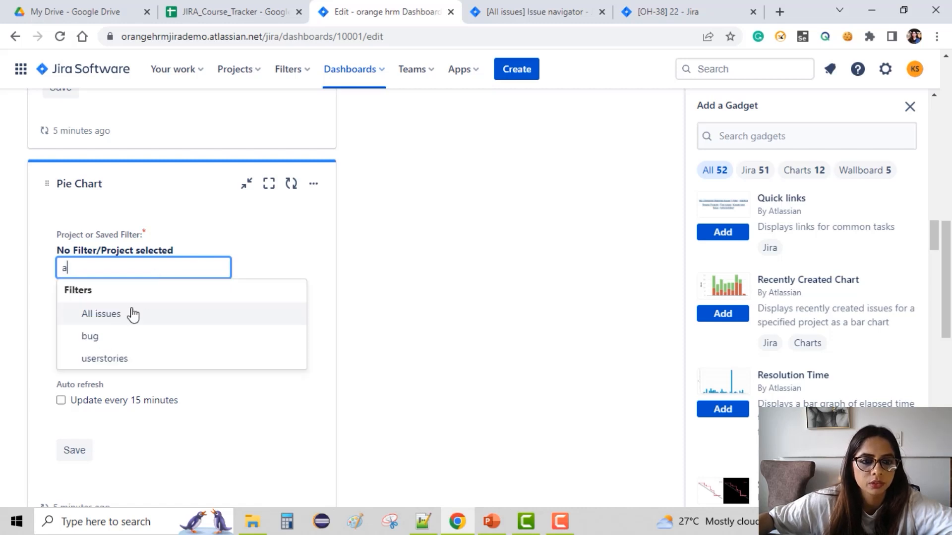
left_click(132, 314)
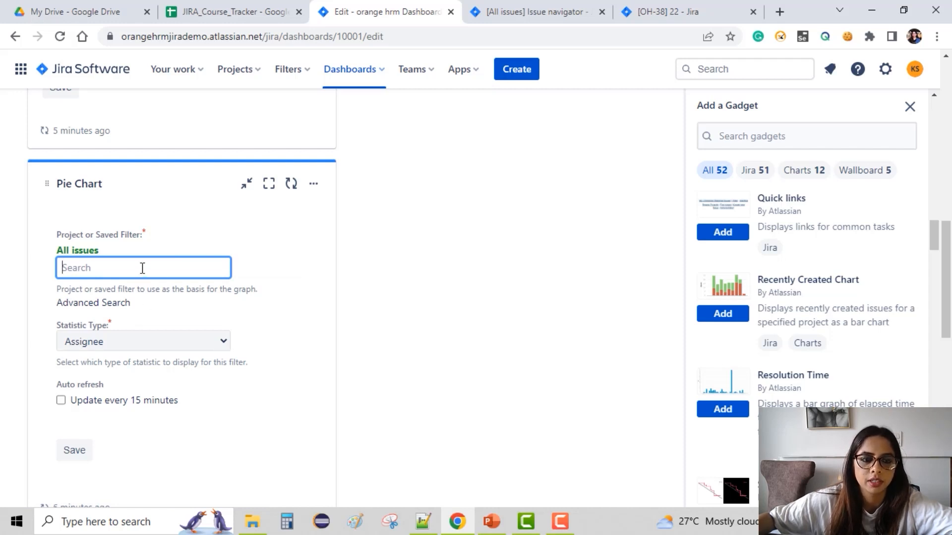
type("a")
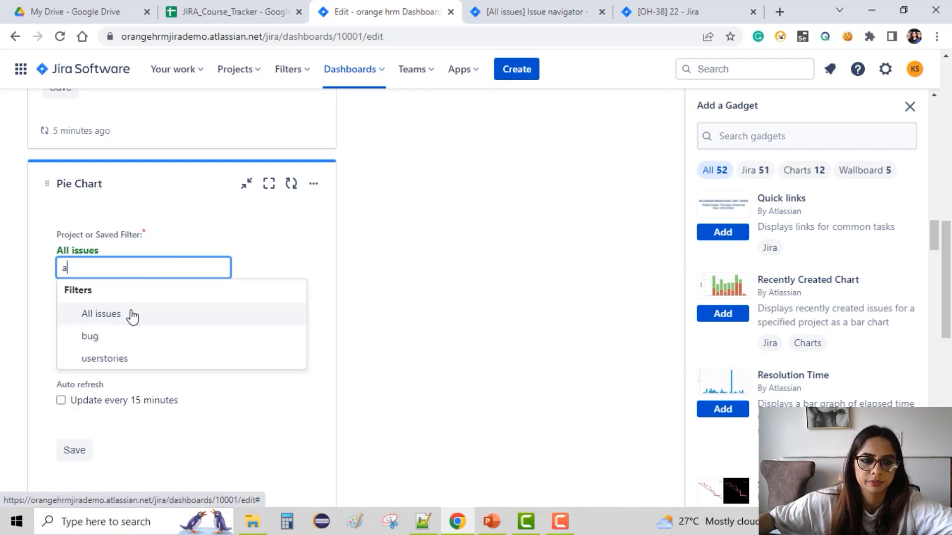
left_click(132, 313)
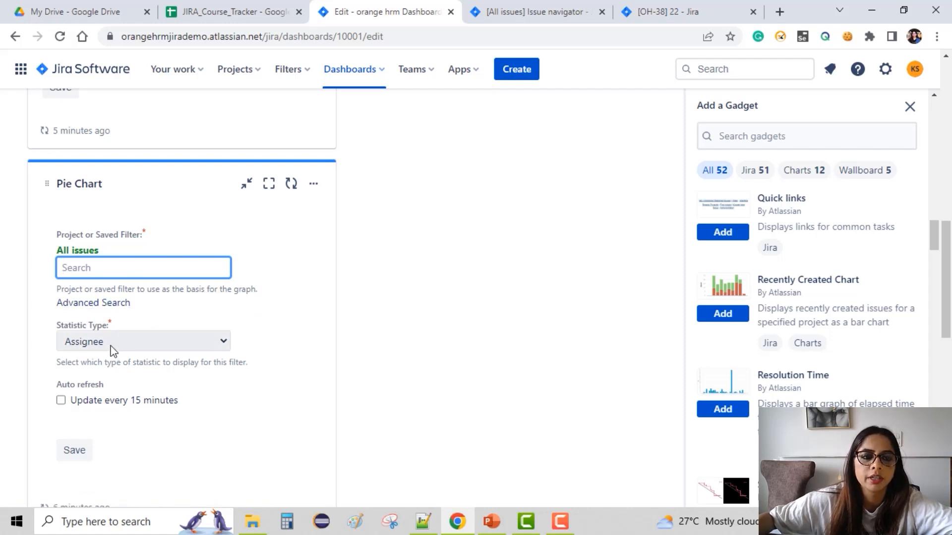
Set the Pie Chart's statistic type to Status with auto refresh every 15 minutes, and save the gadget.
left_click(155, 342)
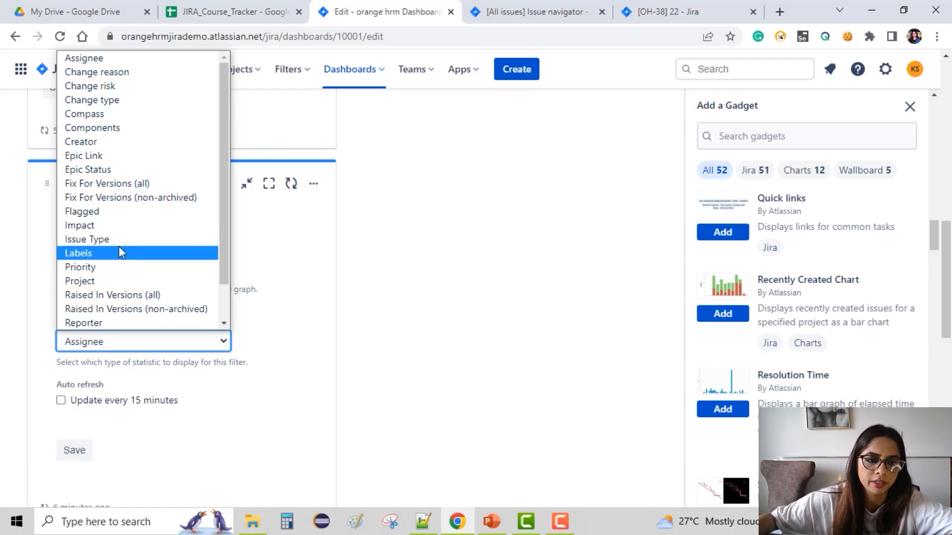
scroll(119, 250, "down", 1)
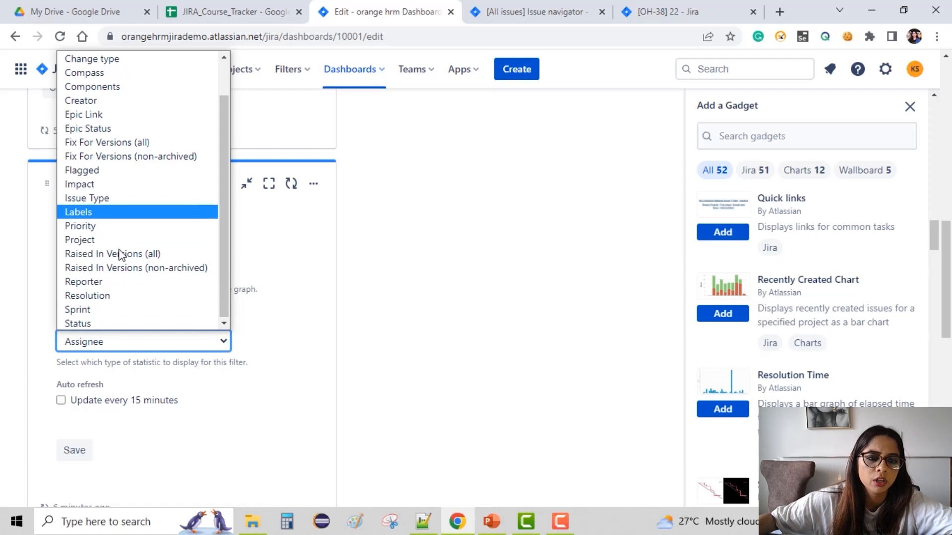
left_click(103, 322)
left_click(63, 398)
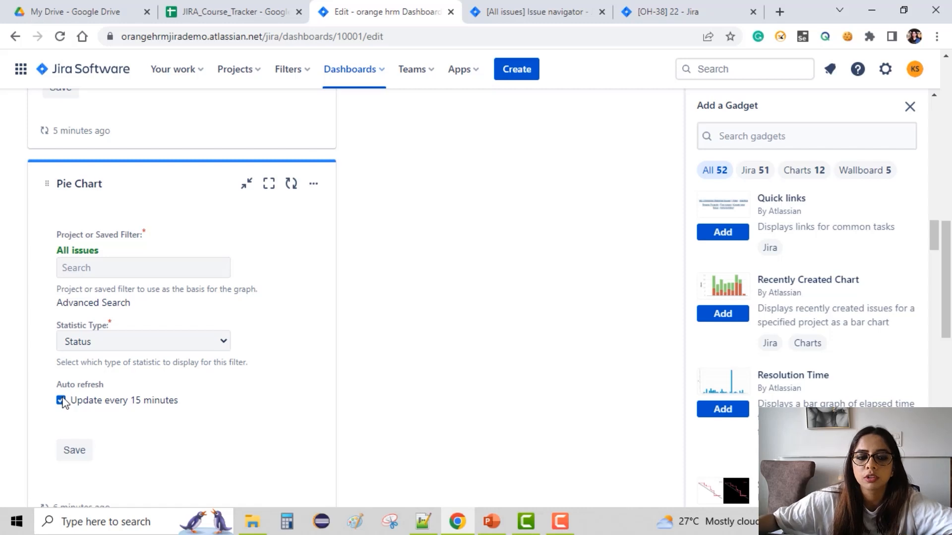
left_click(75, 454)
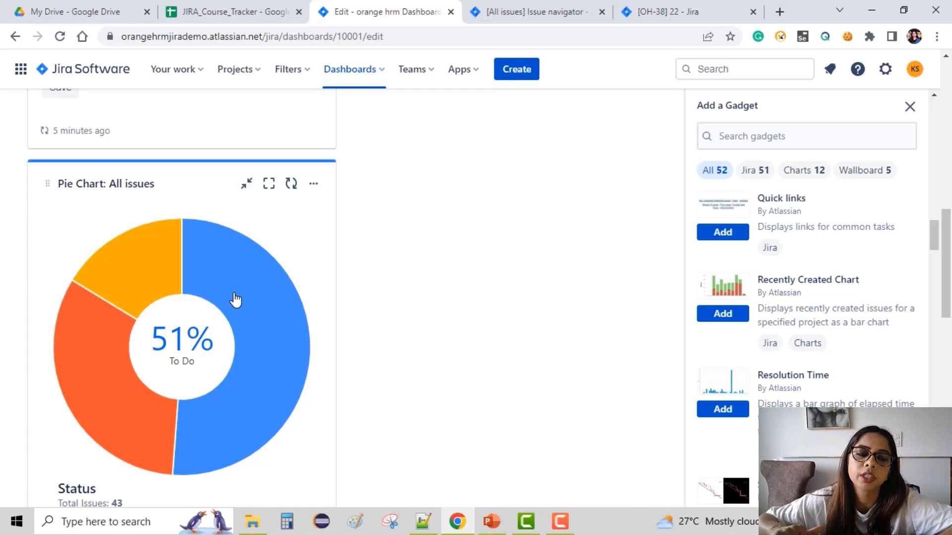
Browse the Pie Chart results and scroll through the available gadgets in the gadget list.
scroll(236, 300, "down", 4)
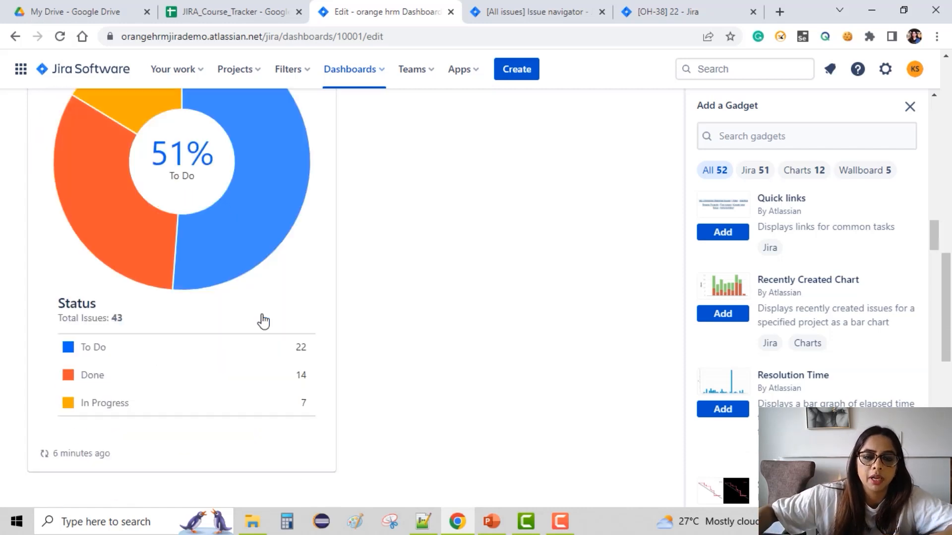
scroll(636, 275, "up", 3)
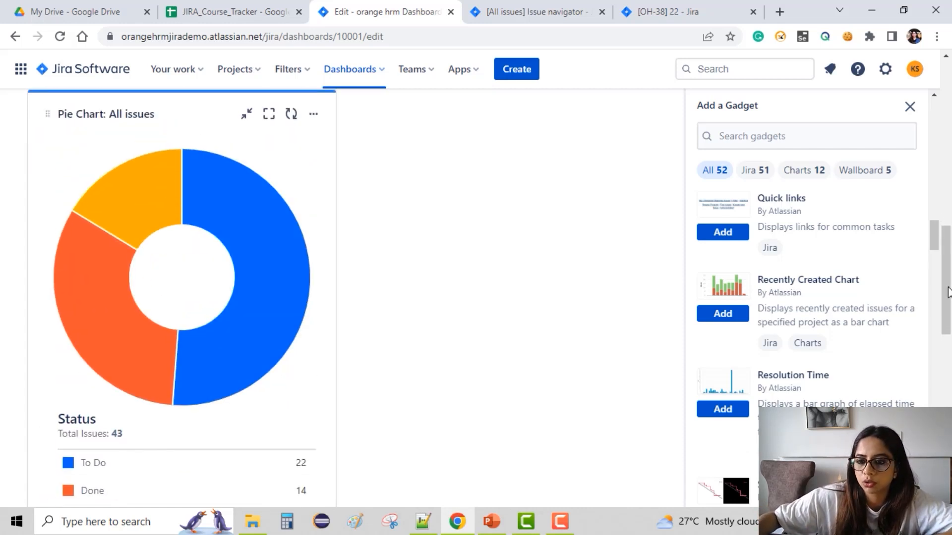
scroll(846, 301, "up", 3)
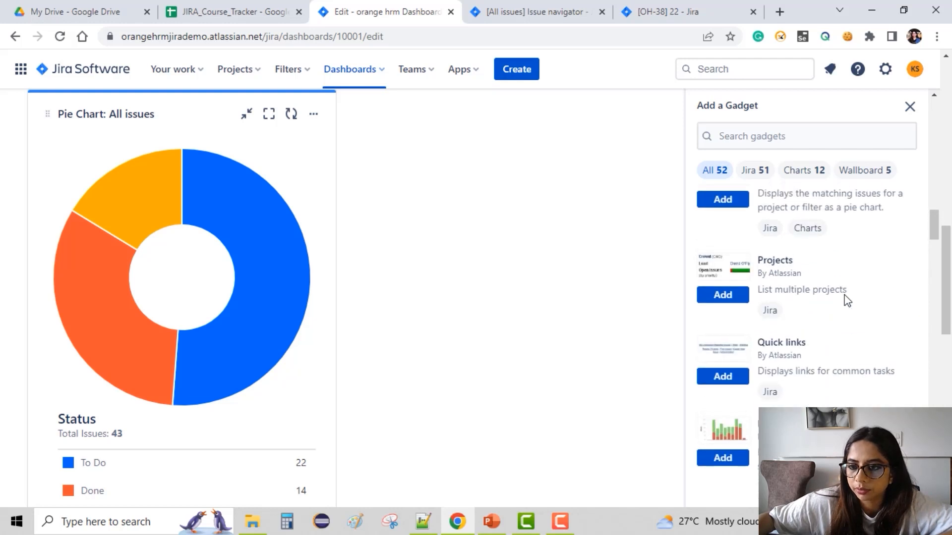
scroll(848, 301, "up", 6)
scroll(846, 296, "up", 4)
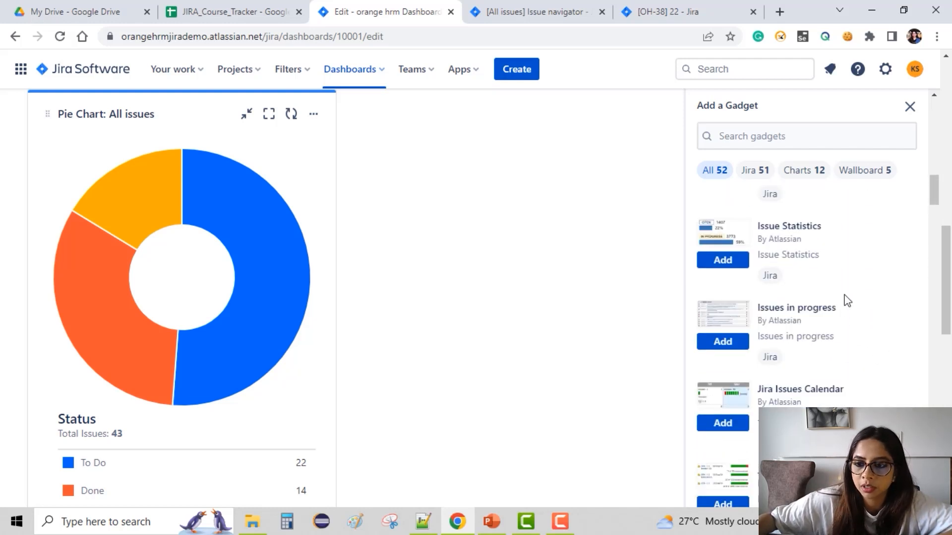
scroll(847, 301, "up", 12)
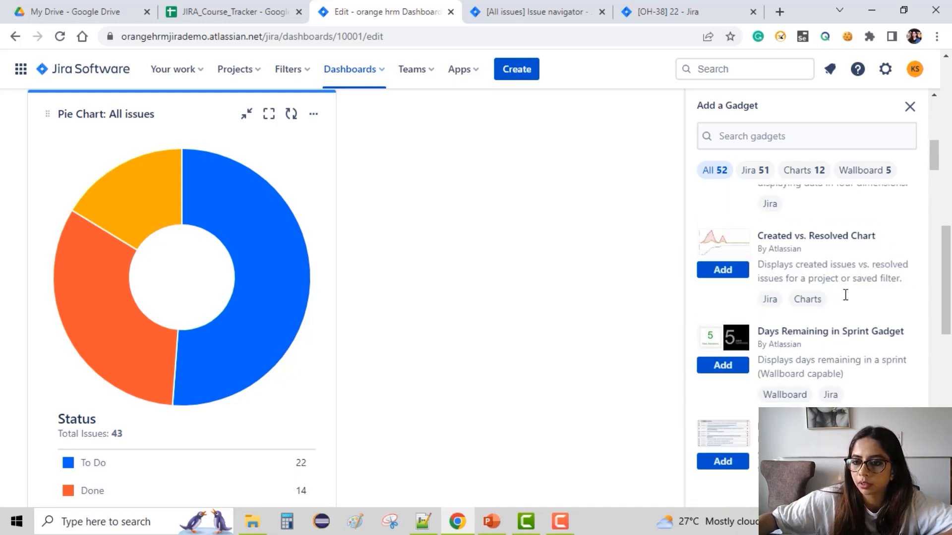
scroll(846, 296, "up", 6)
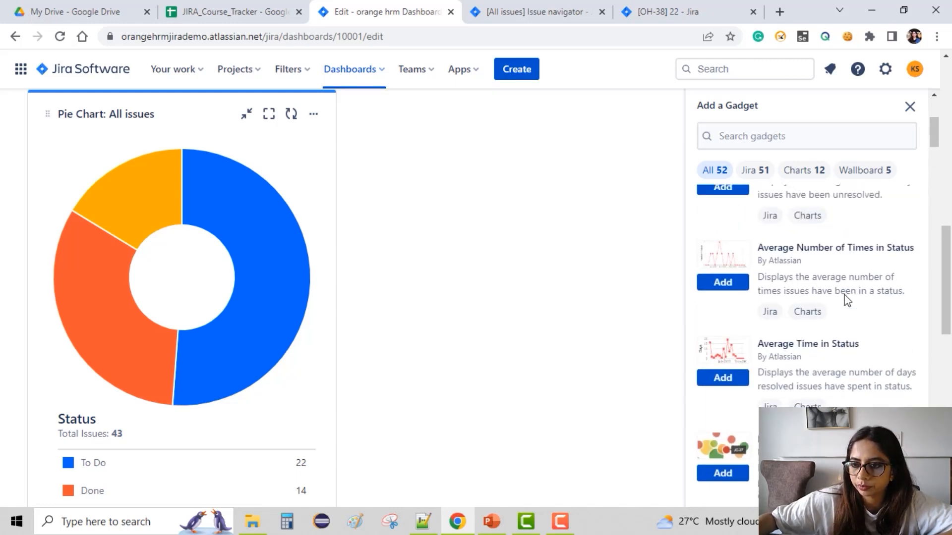
Add another Pie Chart gadget to the dashboard from the gadget list.
scroll(847, 300, "down", 6)
scroll(846, 297, "down", 15)
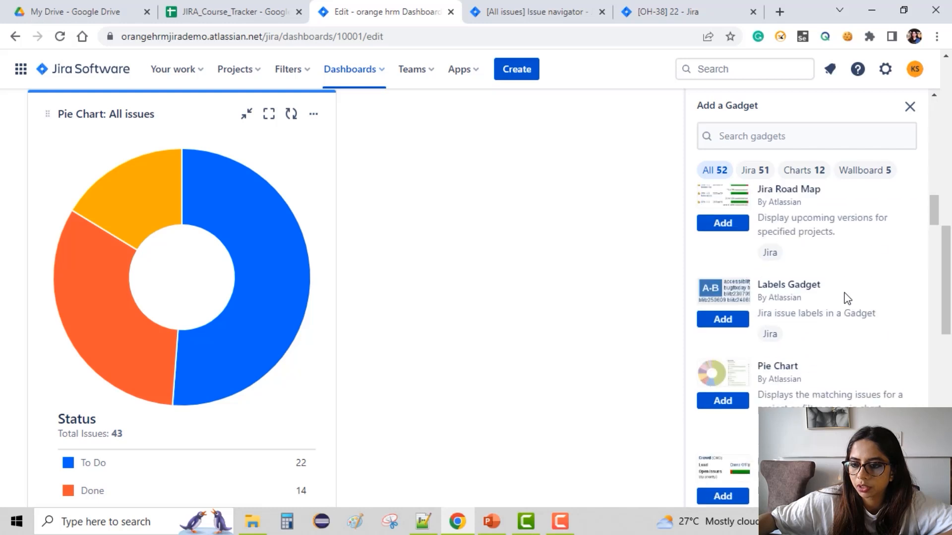
left_click(741, 269)
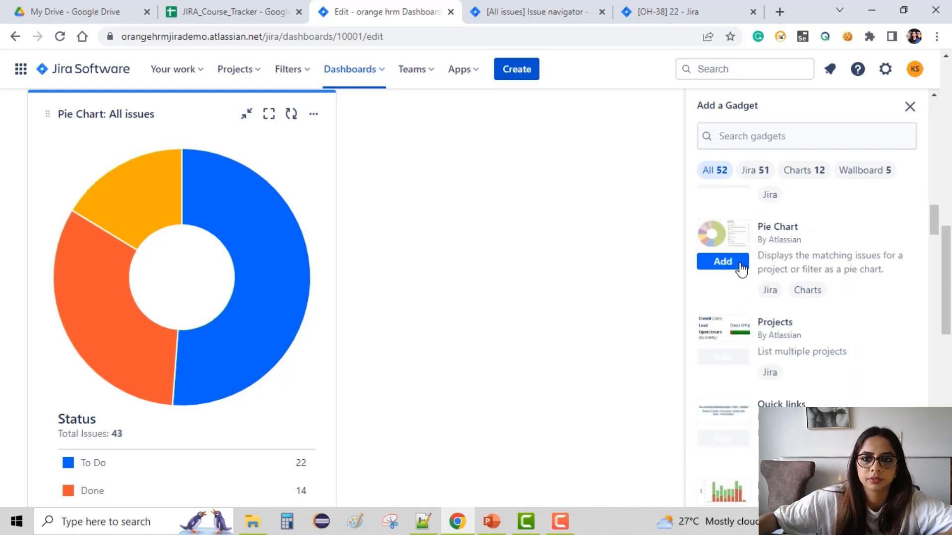
scroll(511, 281, "up", 15)
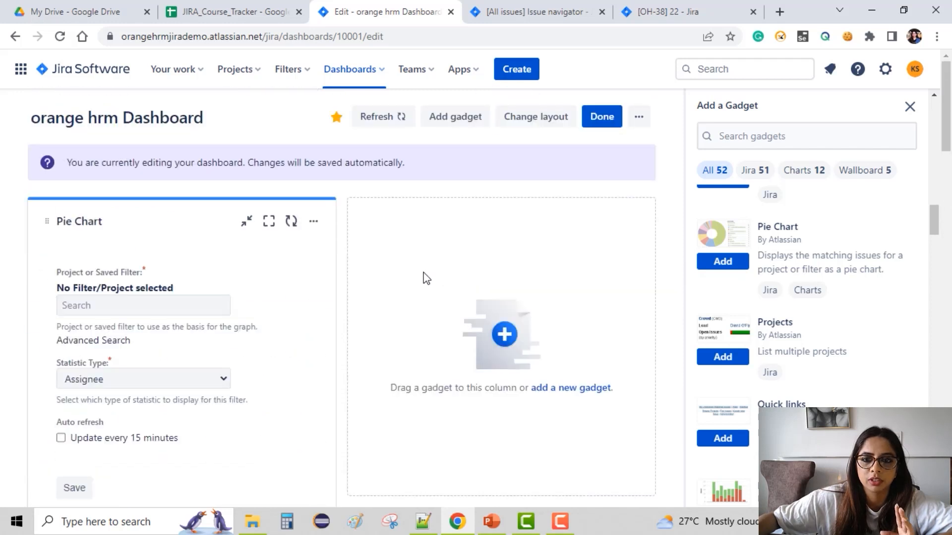
Switch the dashboard layout to three columns and scroll through the rearranged gadgets.
left_click(537, 123)
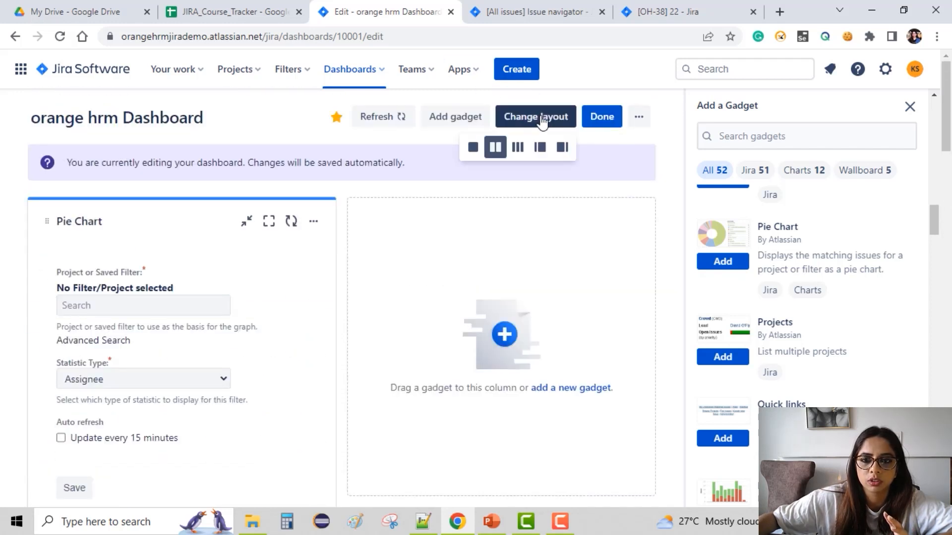
left_click(520, 154)
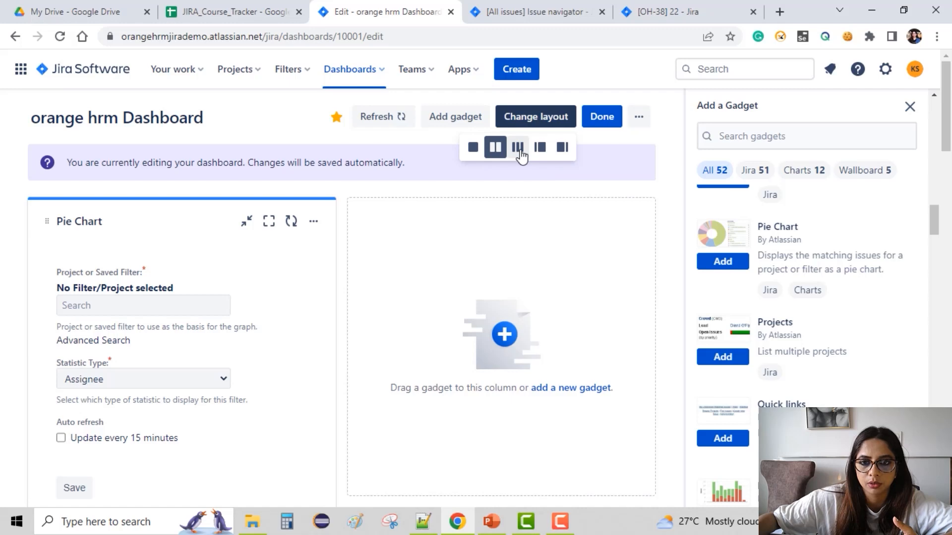
left_click(523, 155)
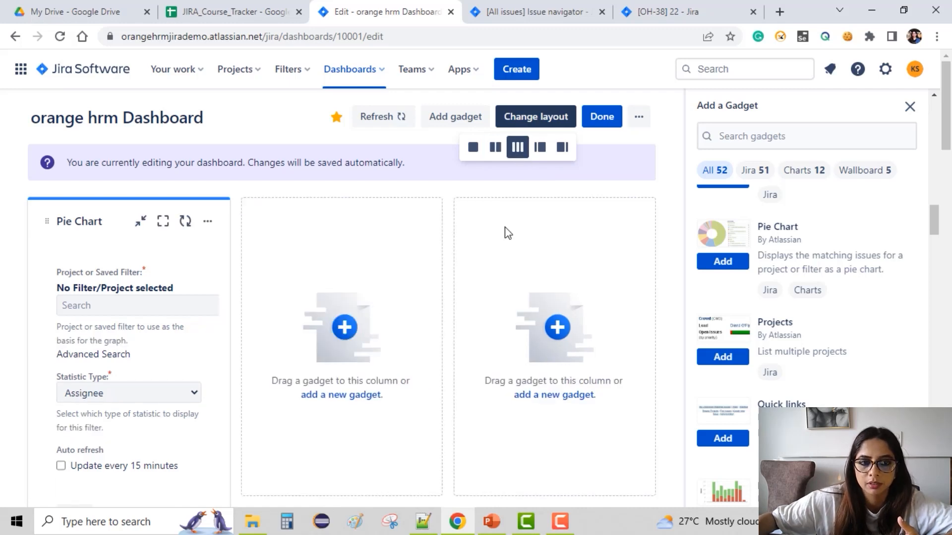
scroll(508, 234, "down", 4)
scroll(509, 235, "down", 15)
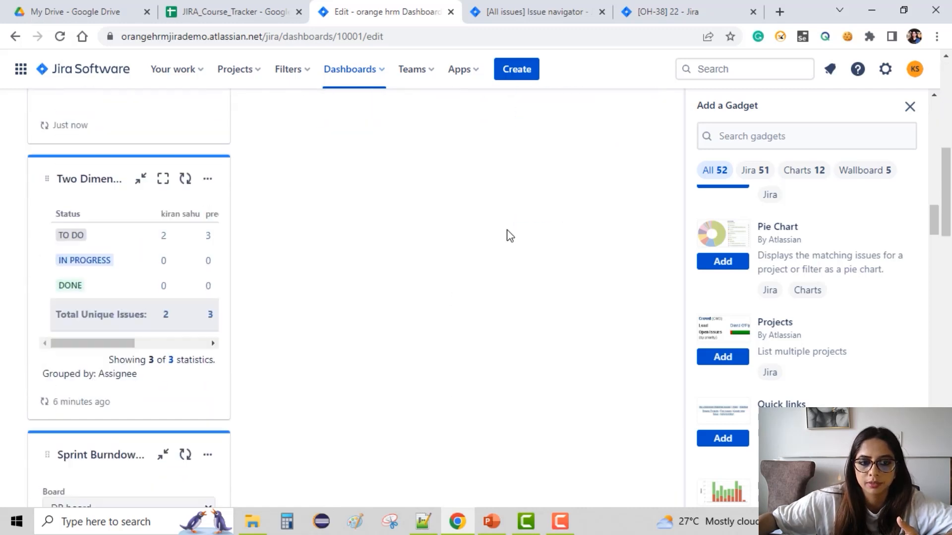
scroll(510, 236, "up", 5)
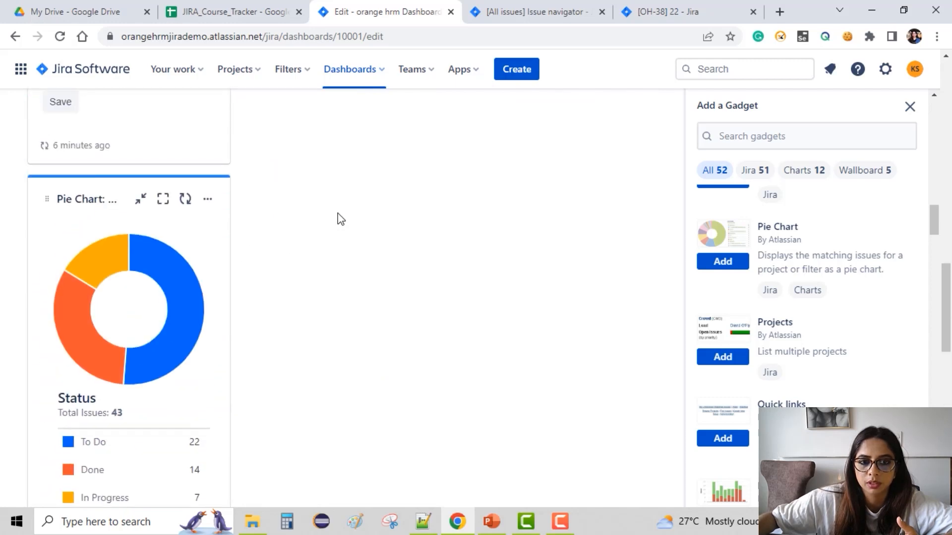
scroll(301, 233, "up", 4)
scroll(336, 337, "up", 10)
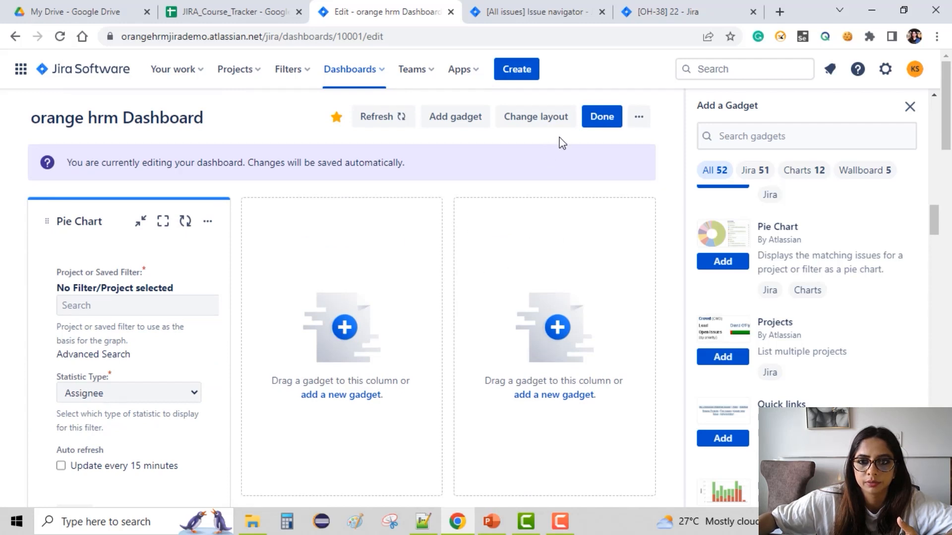
Try another layout and switch the dashboard back to two columns.
left_click(534, 124)
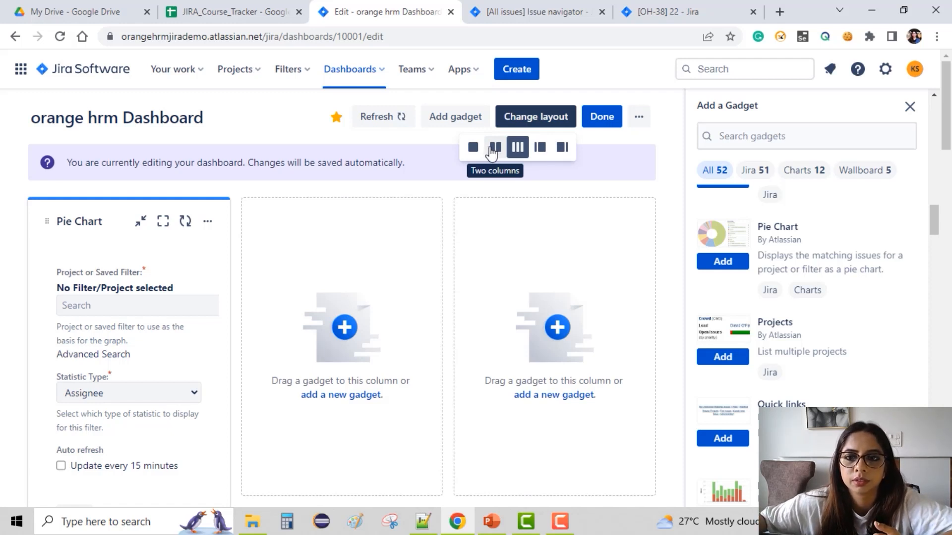
left_click(540, 149)
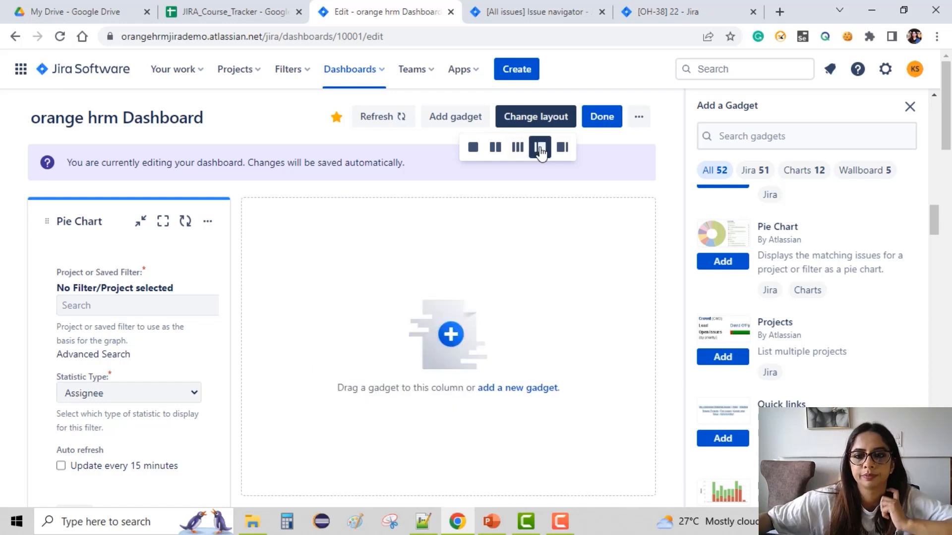
left_click(500, 150)
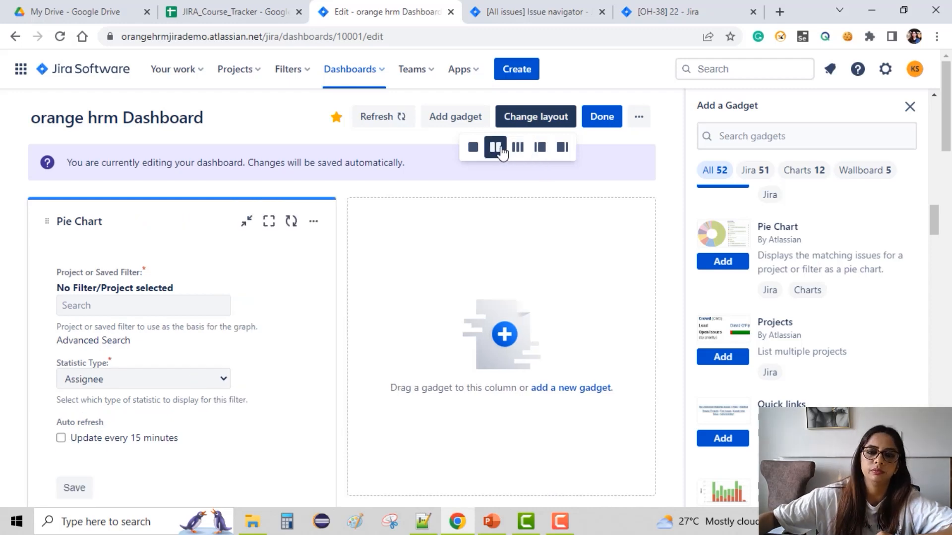
Scroll through the dashboard gadgets in the two-column layout.
scroll(501, 240, "down", 4)
scroll(502, 243, "down", 15)
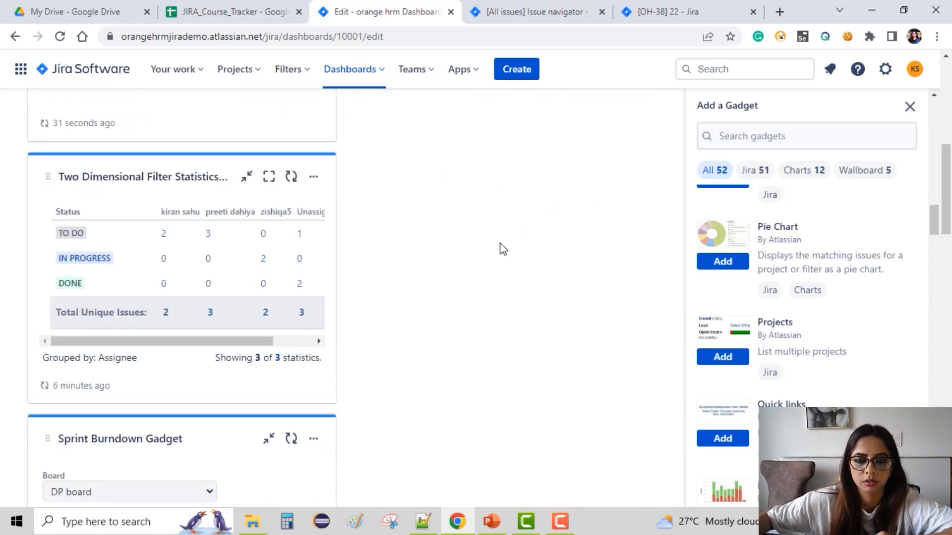
scroll(303, 225, "down", 10)
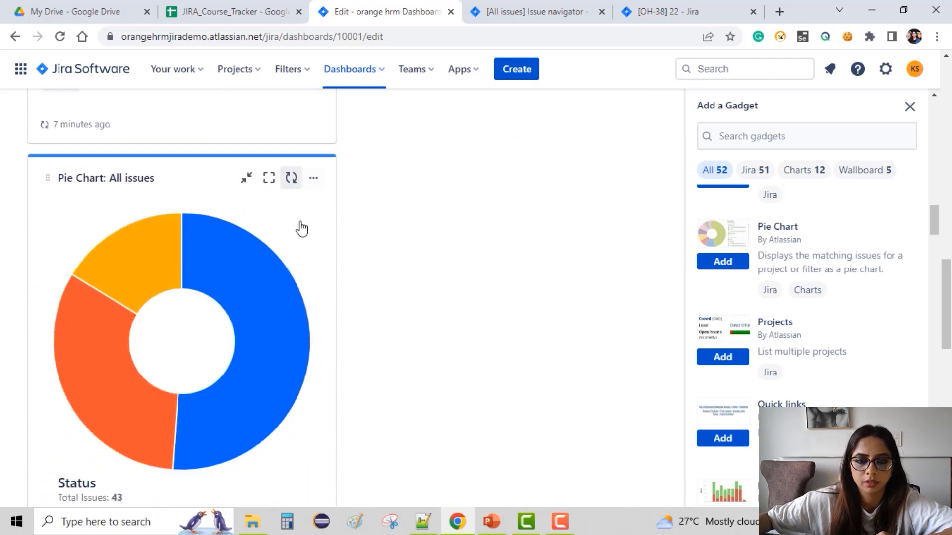
scroll(305, 221, "up", 15)
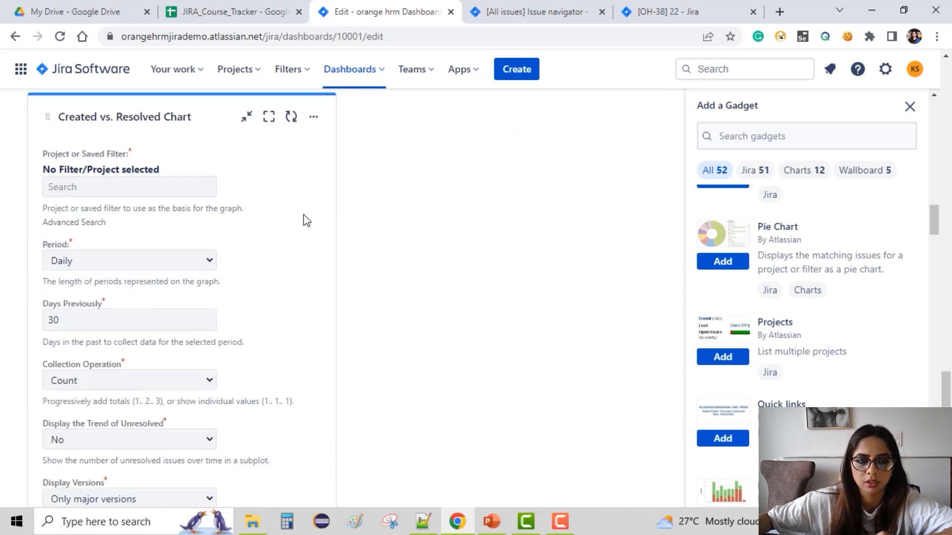
scroll(372, 210, "up", 10)
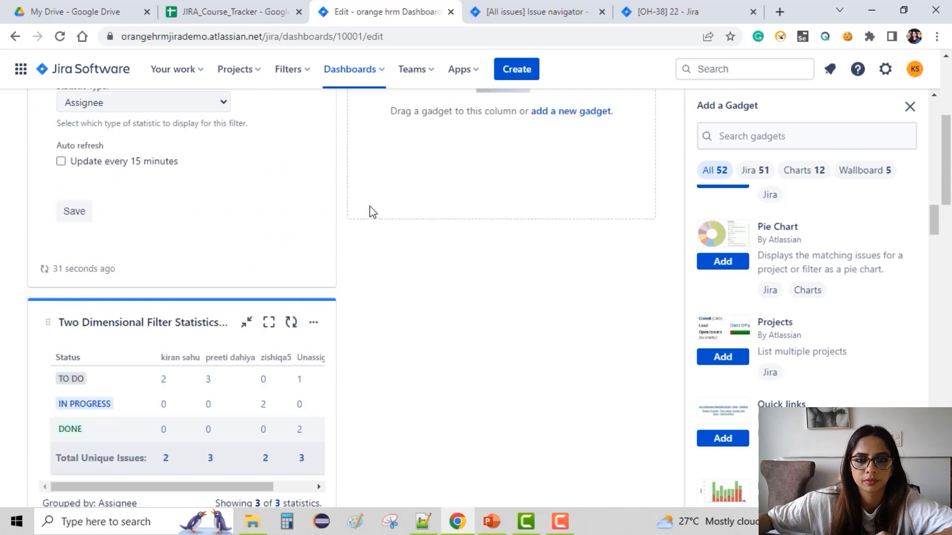
scroll(387, 211, "down", 4)
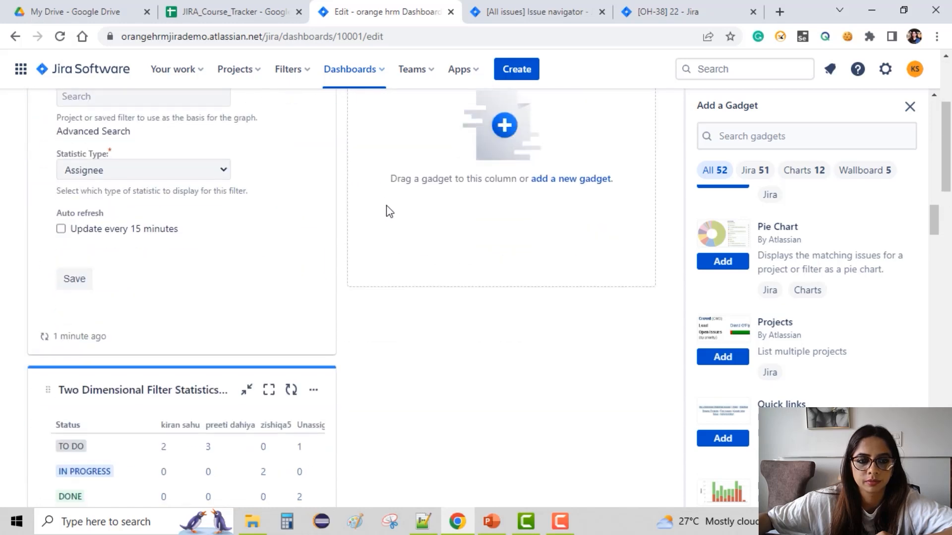
scroll(389, 212, "up", 4)
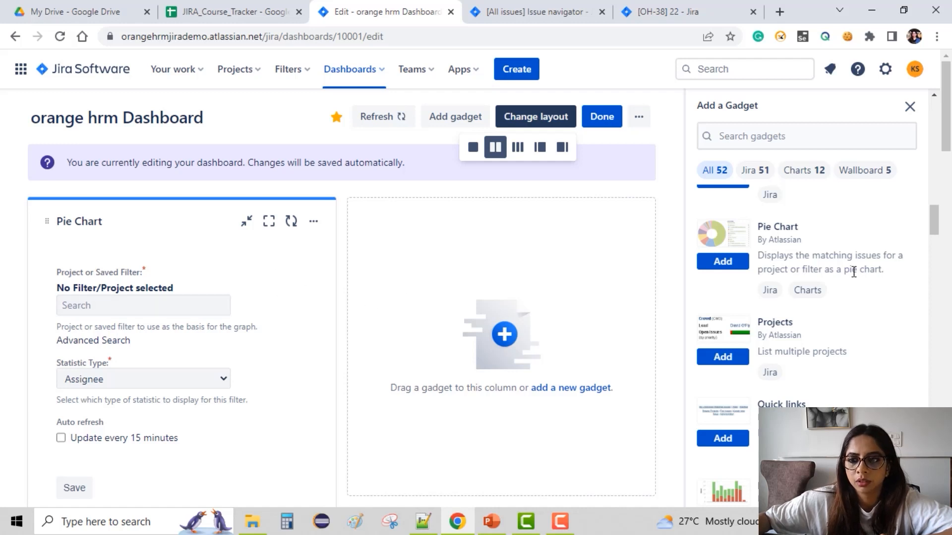
Set the new Pie Chart gadget's project or saved filter to All issues.
left_click_drag(452, 272, 352, 244)
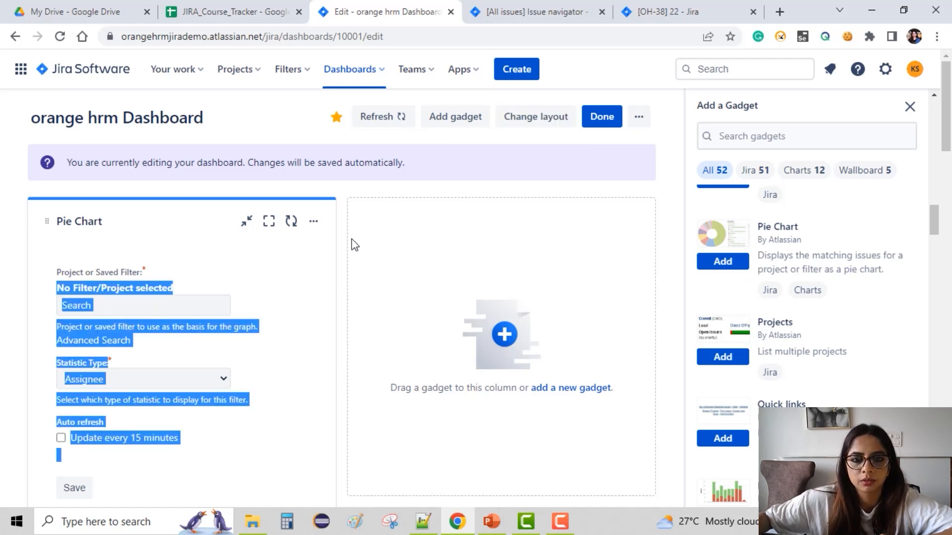
left_click(317, 227)
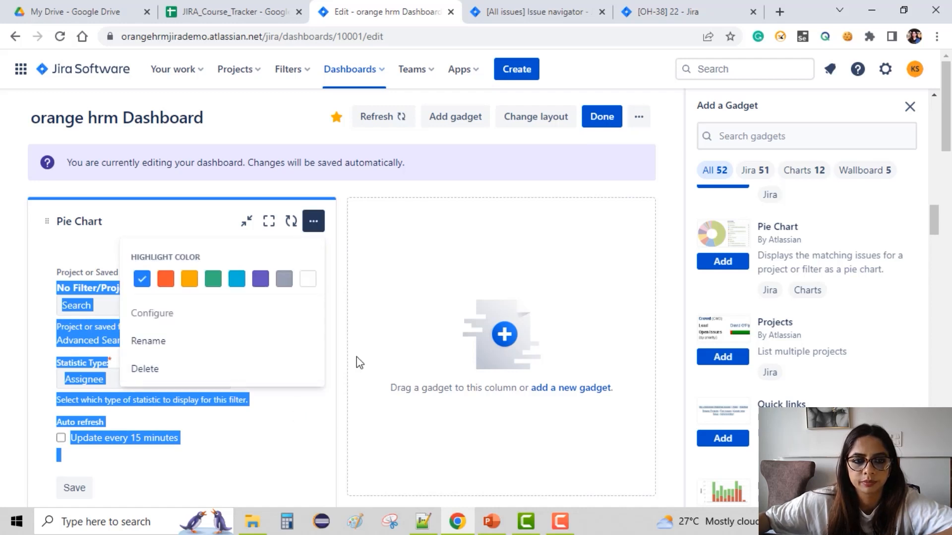
left_click(391, 342)
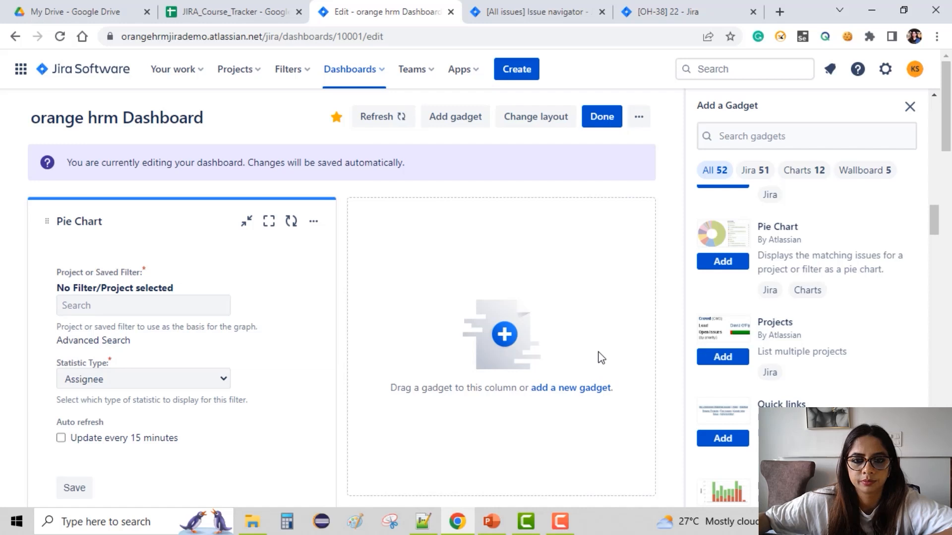
left_click(106, 306)
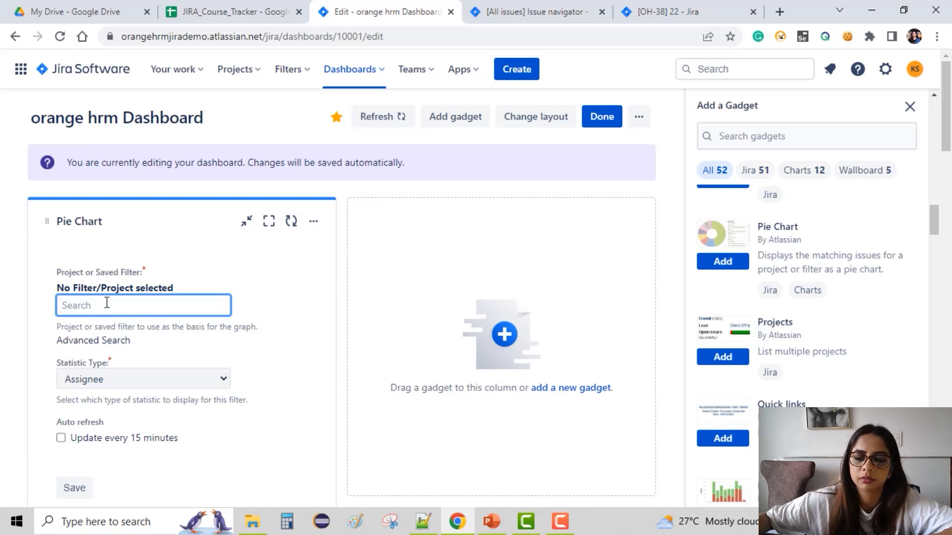
type("a")
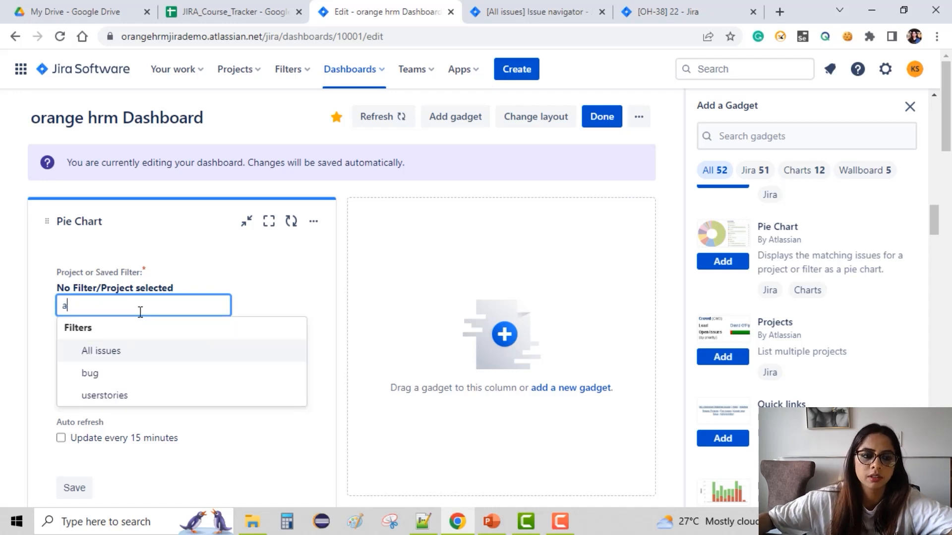
left_click(134, 351)
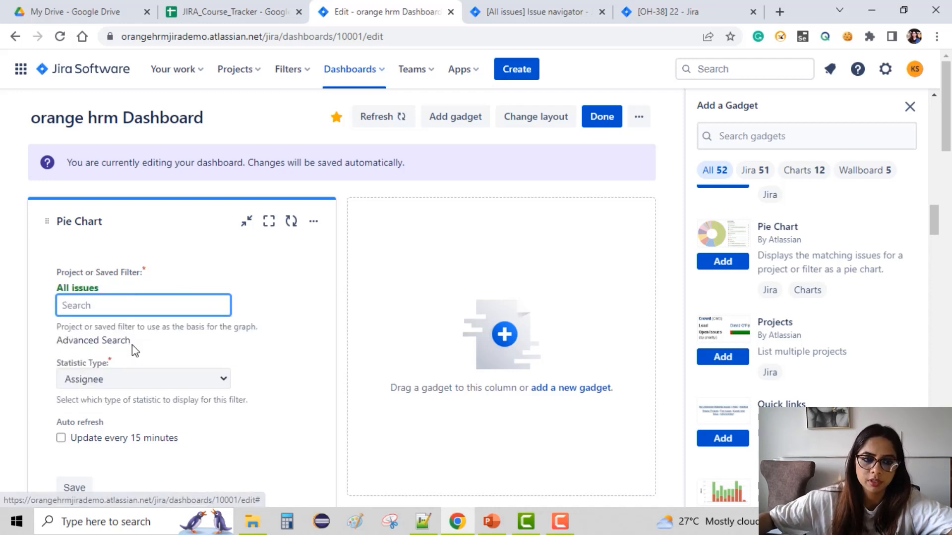
Keep Assignee as the Pie Chart's statistic type, enable auto refresh every 15 minutes, and save the gadget.
left_click(167, 377)
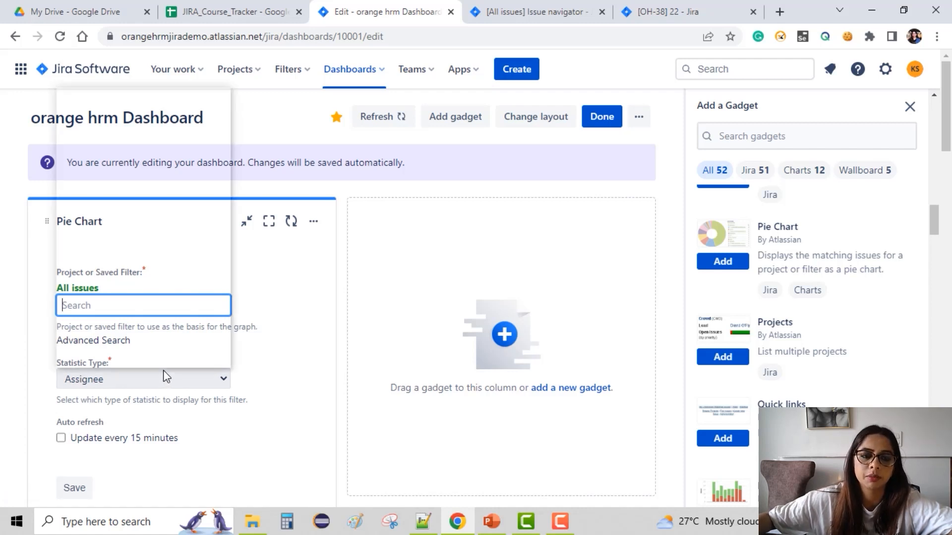
left_click(298, 371)
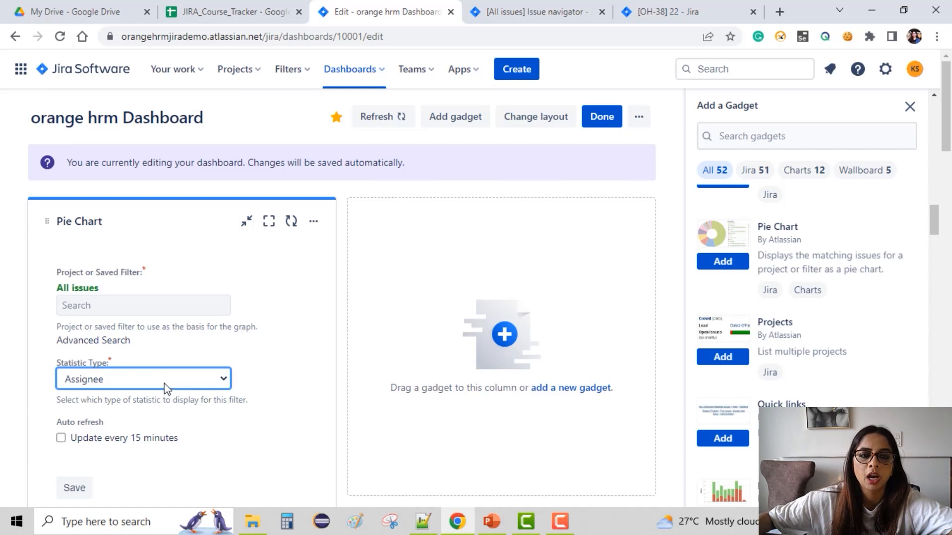
left_click(60, 439)
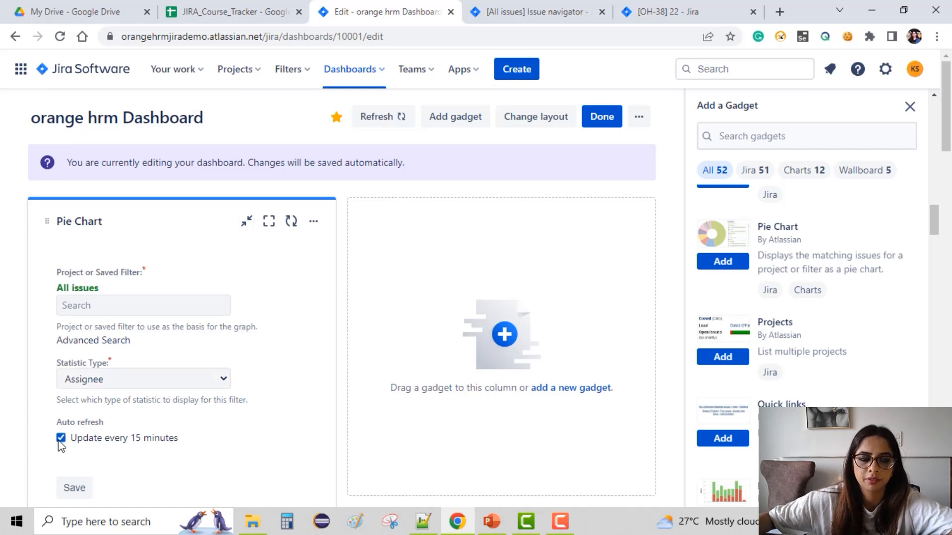
scroll(123, 431, "down", 1)
left_click(75, 419)
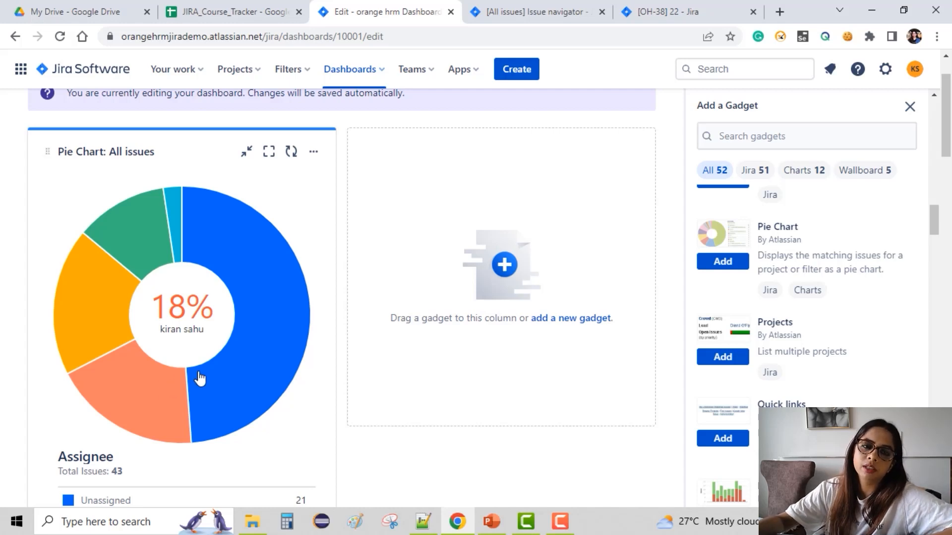
Set the Created vs. Resolved Chart's project or saved filter to userstories.
scroll(192, 379, "down", 10)
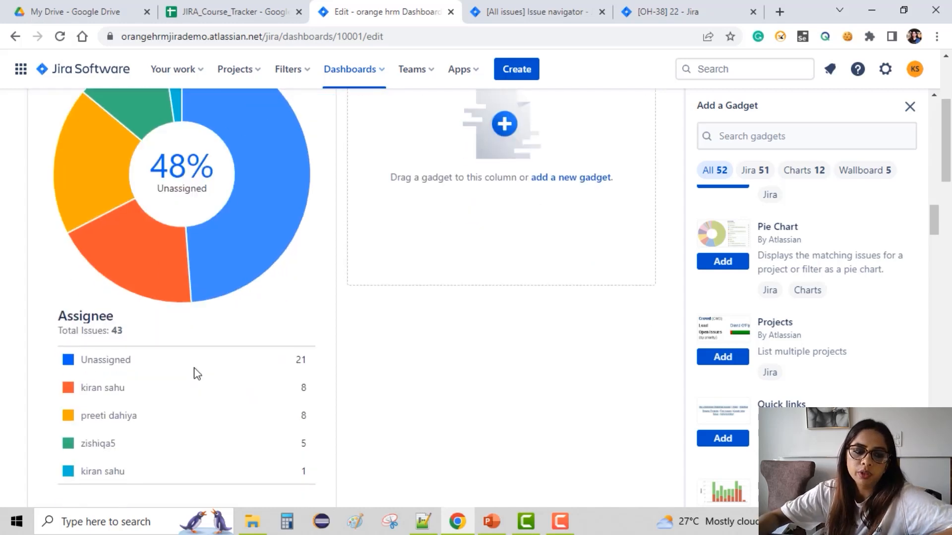
scroll(195, 370, "down", 15)
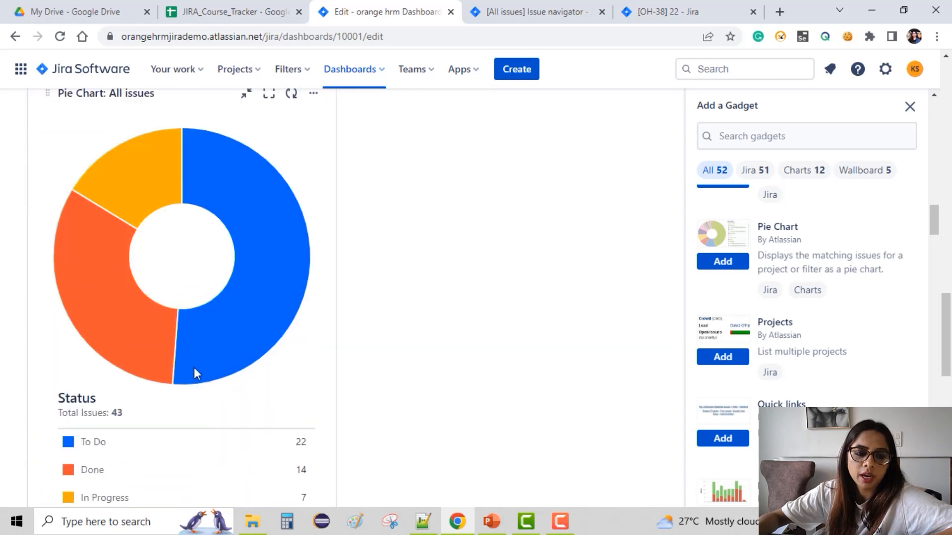
scroll(194, 372, "down", 4)
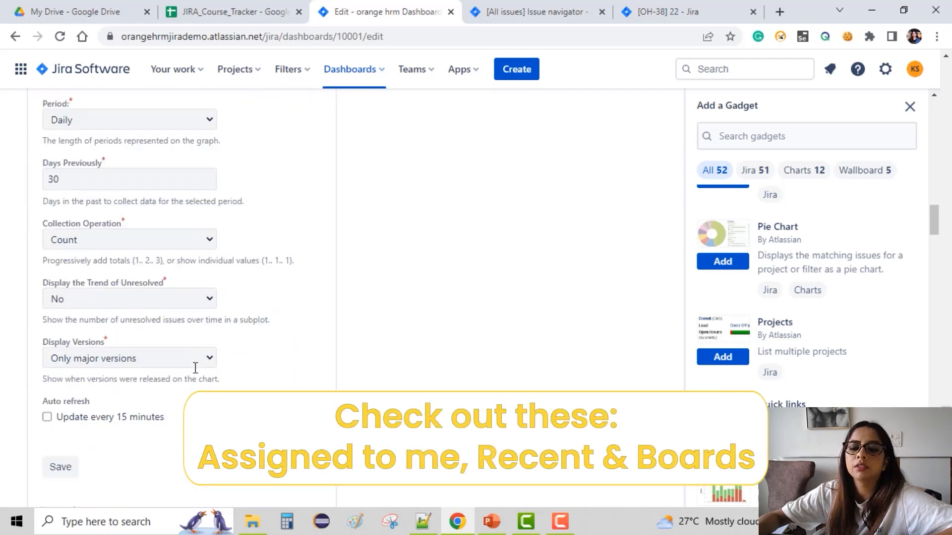
scroll(196, 374, "up", 5)
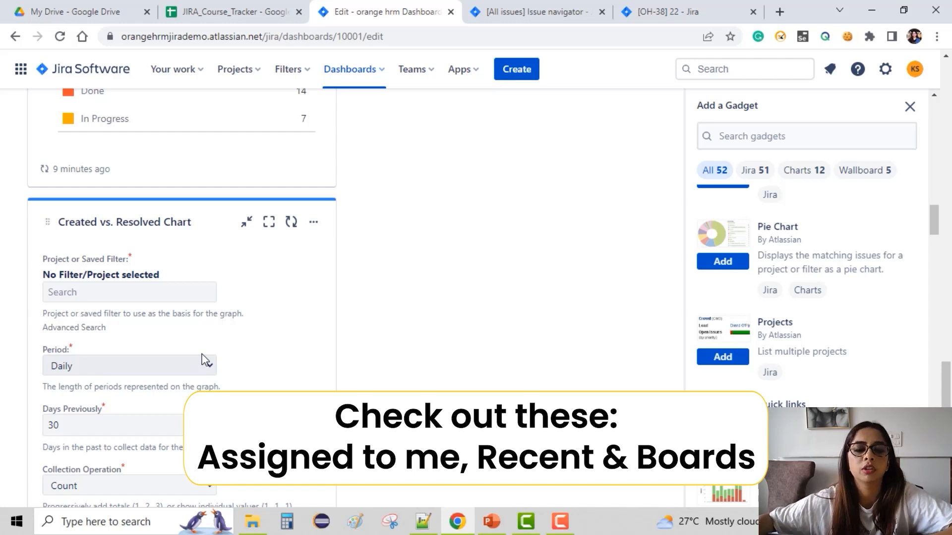
left_click(95, 290)
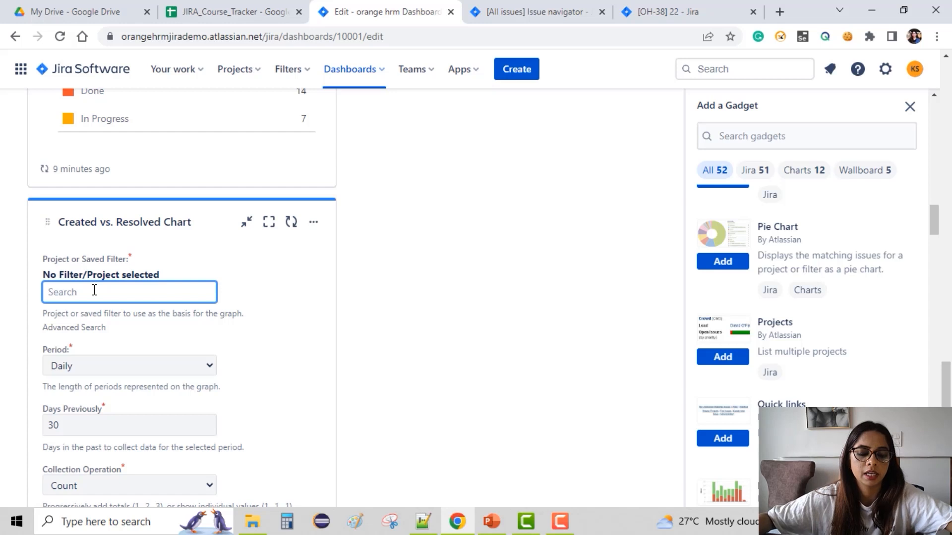
type("a")
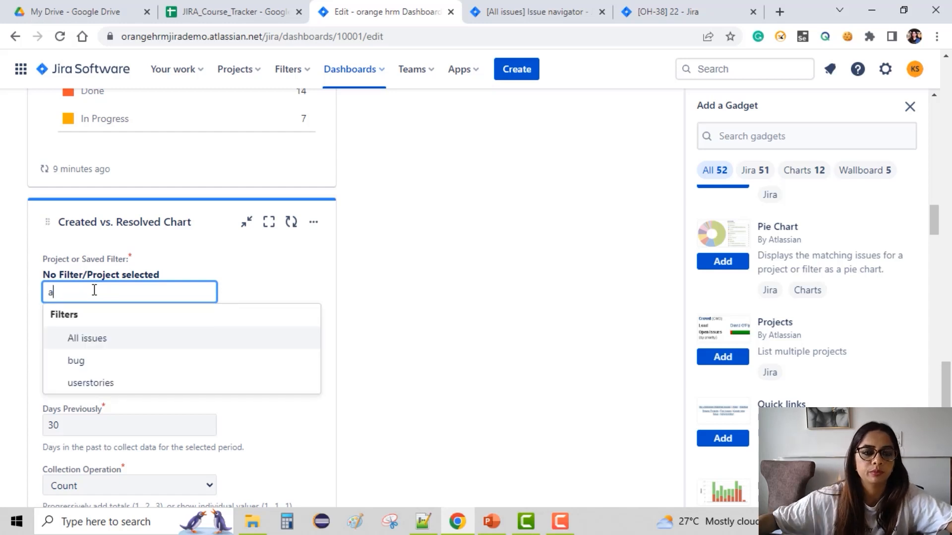
left_click(121, 387)
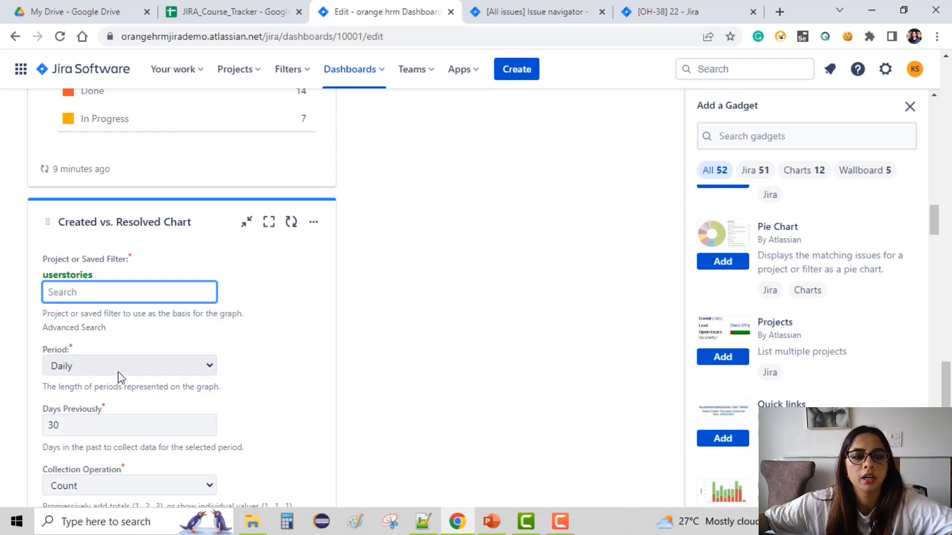
Keep the Created vs. Resolved Chart's period as Daily, enable auto refresh every 15 minutes, and save the gadget.
left_click(120, 371)
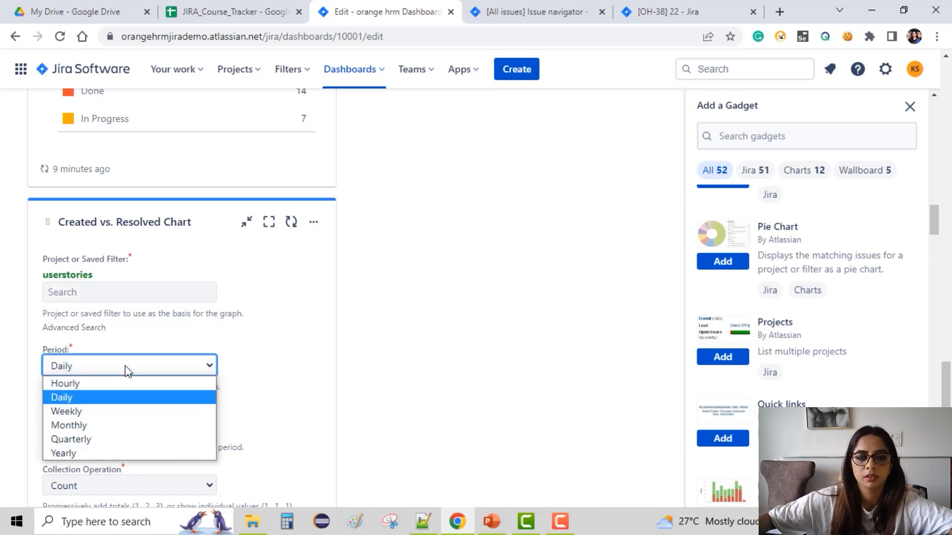
left_click(116, 399)
scroll(115, 433, "down", 3)
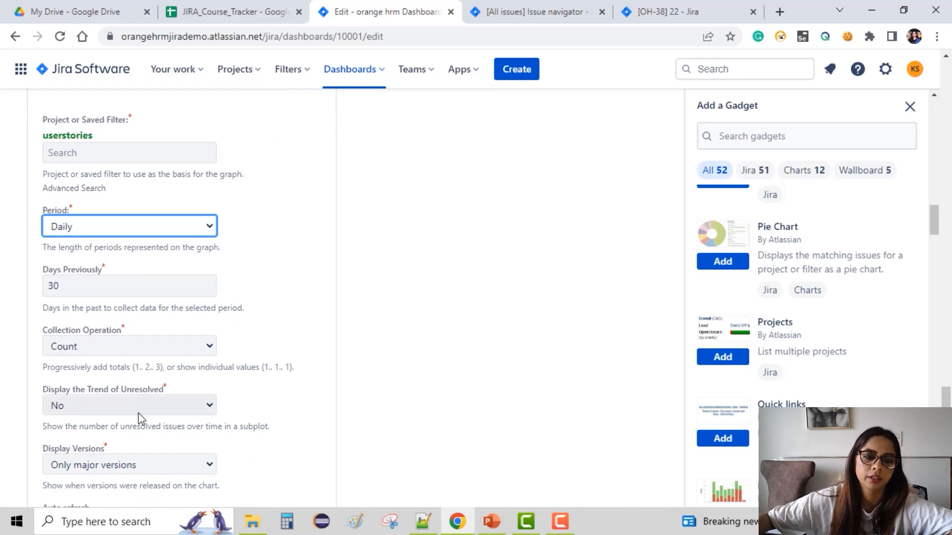
scroll(142, 413, "down", 1)
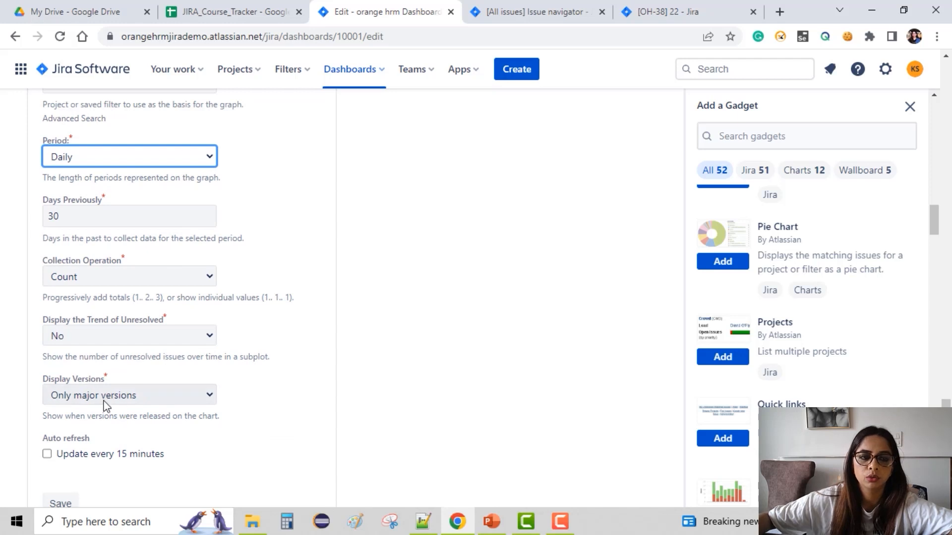
left_click(47, 454)
scroll(99, 449, "down", 1)
left_click(49, 435)
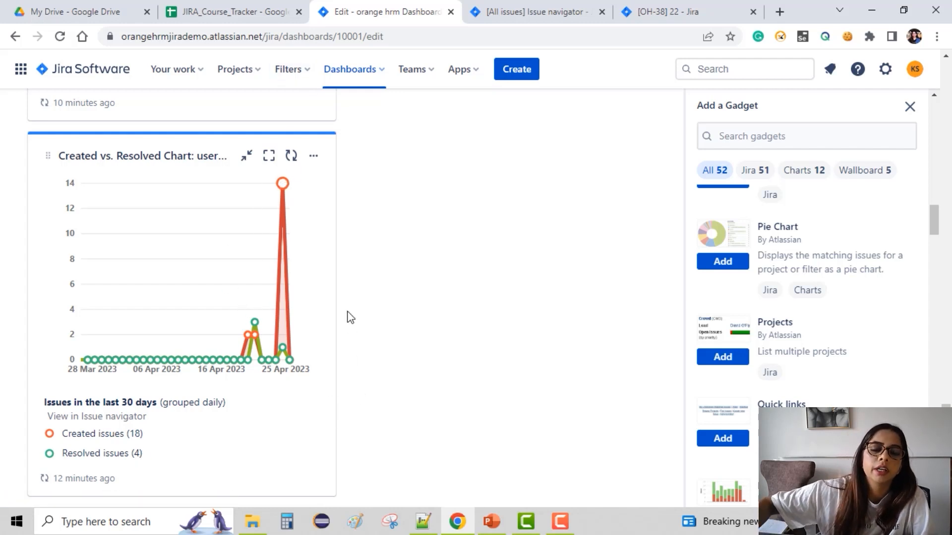
Scroll through the dashboard gadgets down to the Sprint Burndown Gadget's settings.
scroll(351, 300, "up", 3)
scroll(351, 300, "up", 10)
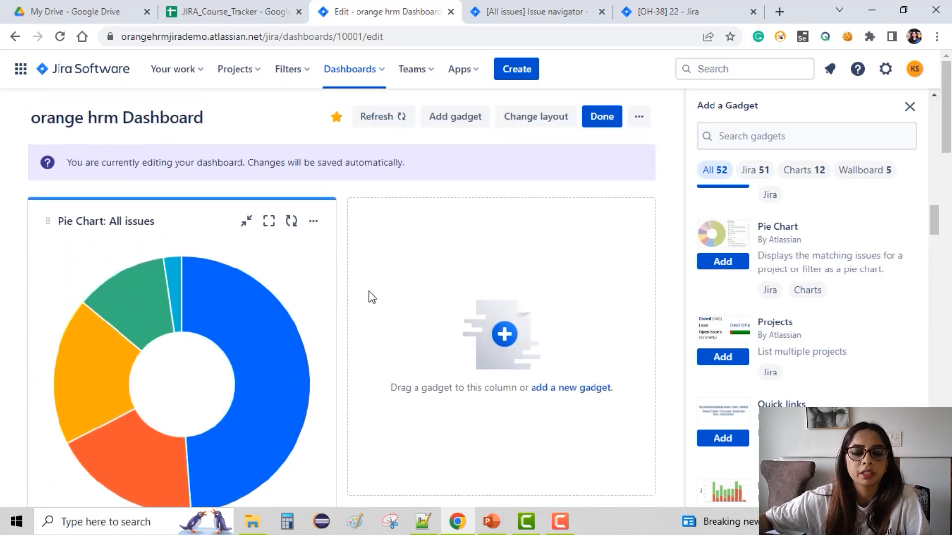
scroll(372, 291, "down", 15)
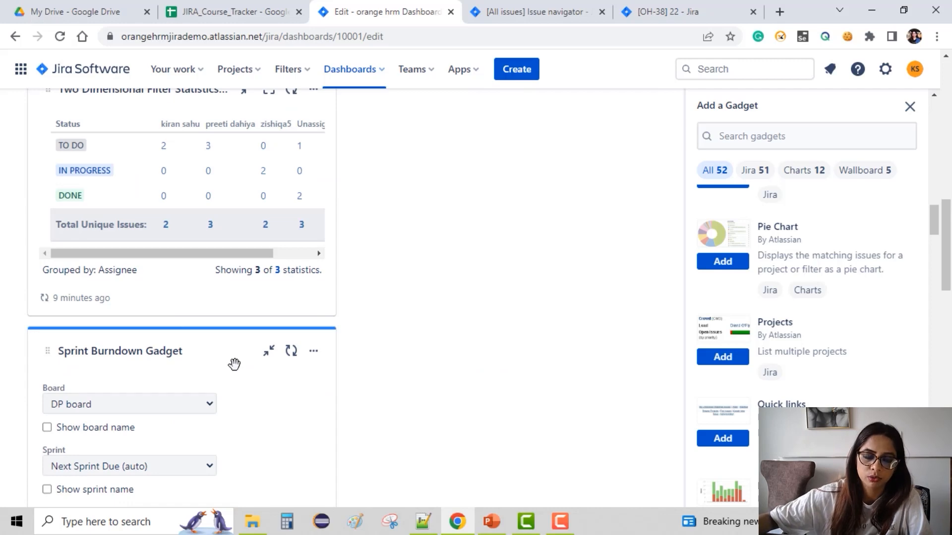
scroll(233, 377, "down", 10)
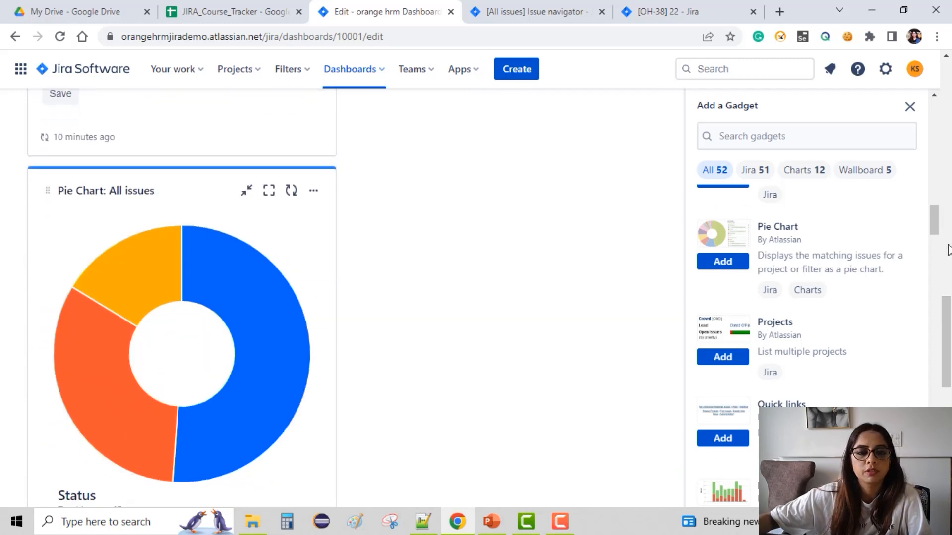
scroll(406, 284, "up", 10)
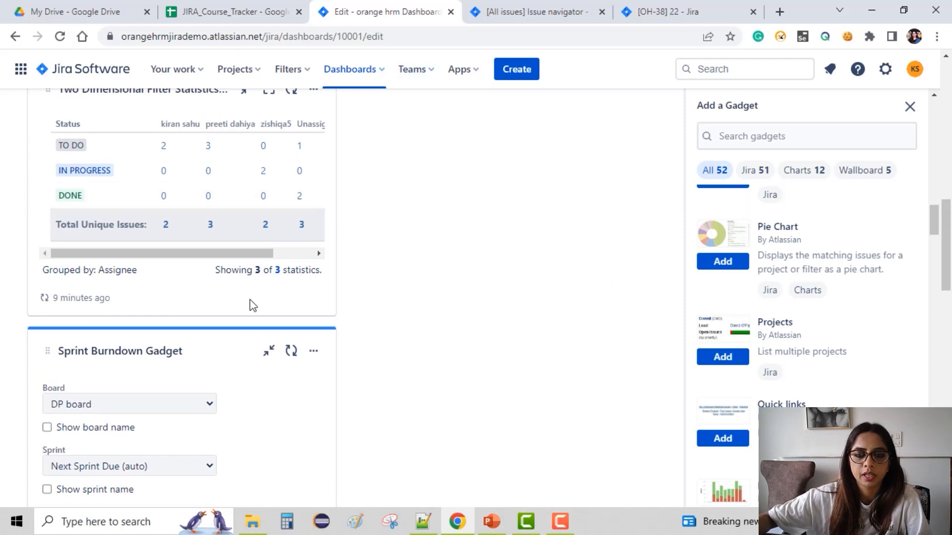
scroll(284, 300, "down", 10)
scroll(286, 300, "up", 3)
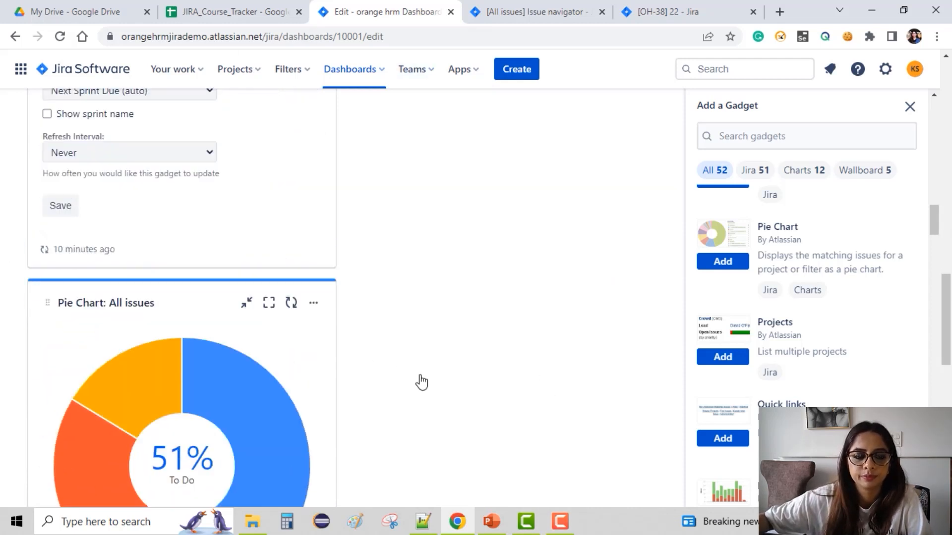
left_click(561, 521)
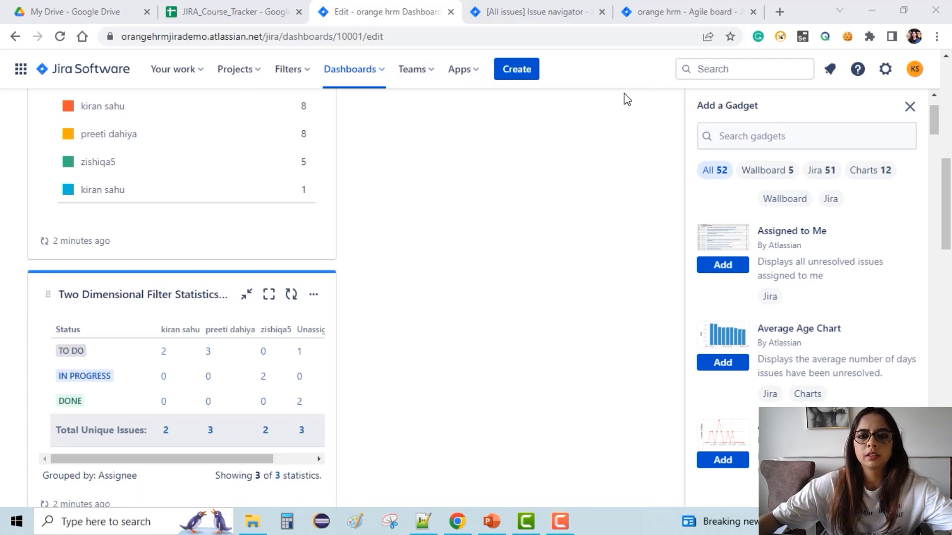
scroll(296, 376, "down", 10)
scroll(296, 380, "up", 5)
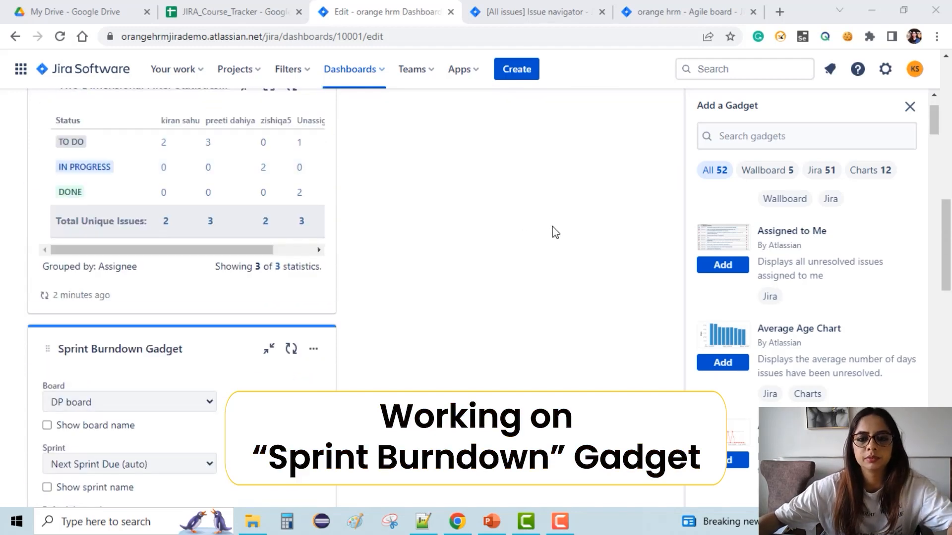
Switch to the orange hrm backlog tab and scroll through the OH Sprint 3 issues.
left_click(686, 15)
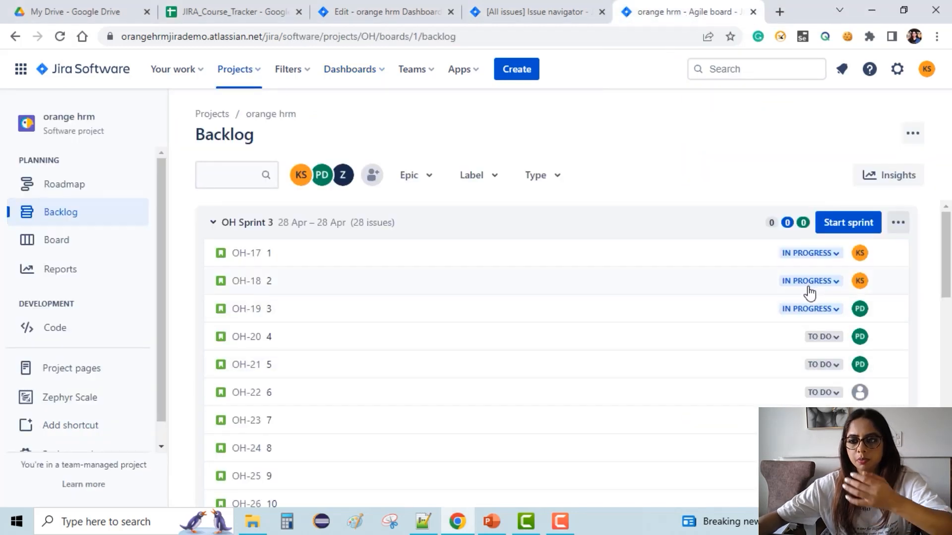
scroll(563, 298, "down", 12)
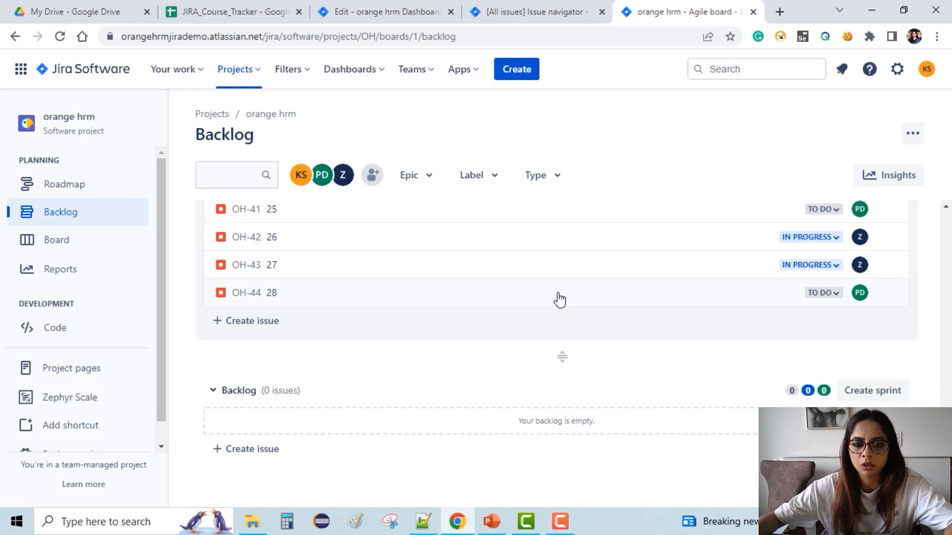
scroll(769, 272, "up", 5)
scroll(769, 273, "up", 8)
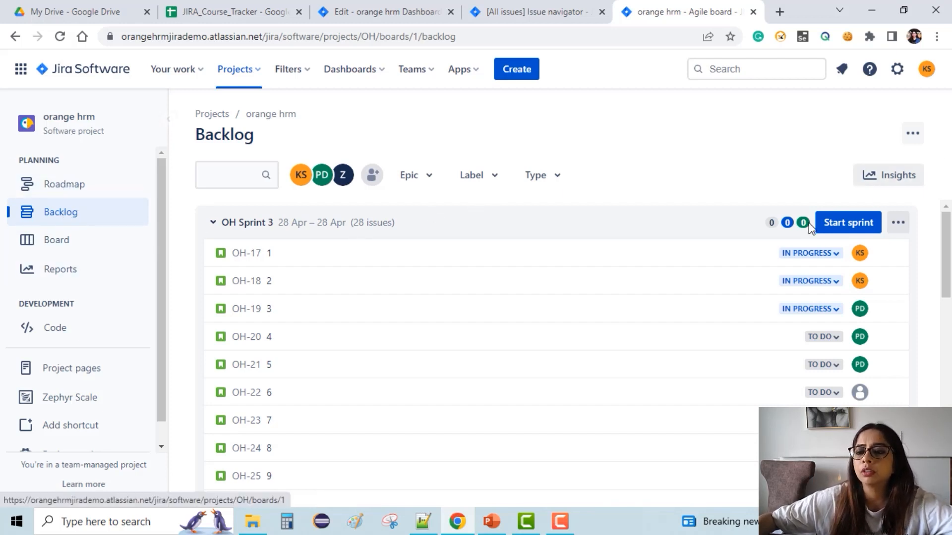
Open the Backlog insights for OH Sprint 3, examine the issue type breakdown, and close the panel.
left_click(881, 185)
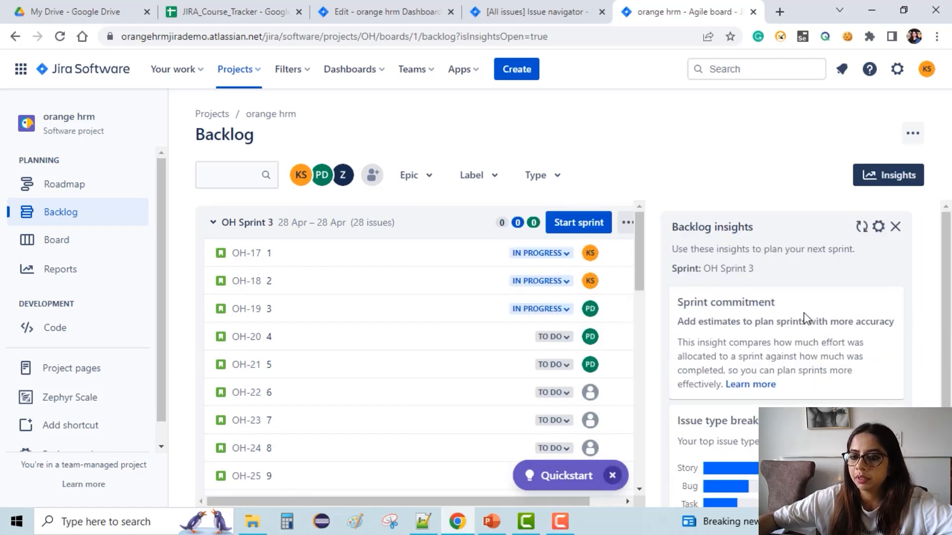
scroll(804, 316, "down", 1)
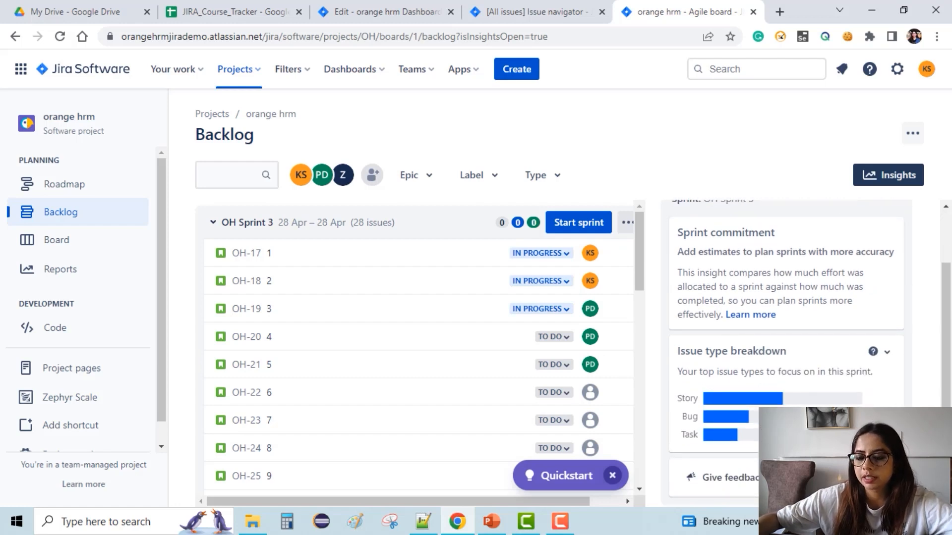
mouse_move(774, 403)
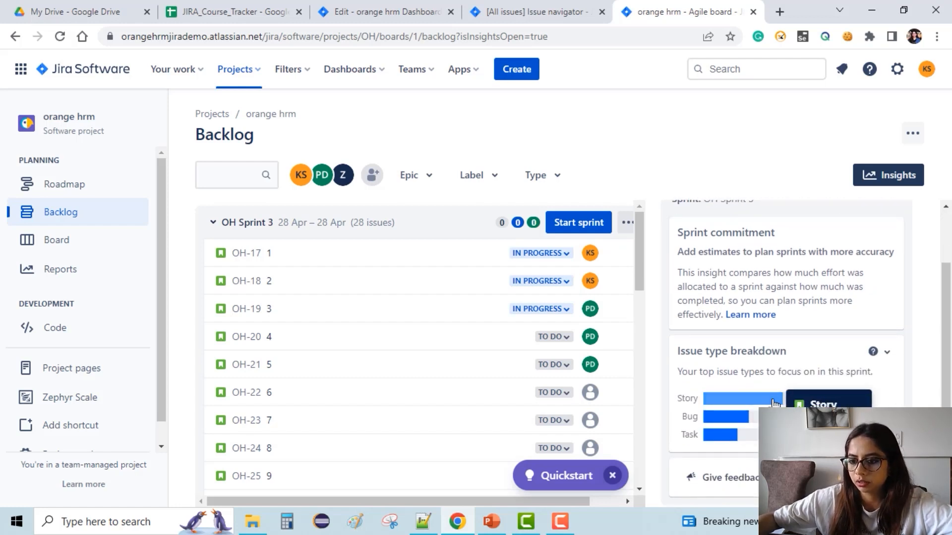
mouse_move(736, 424)
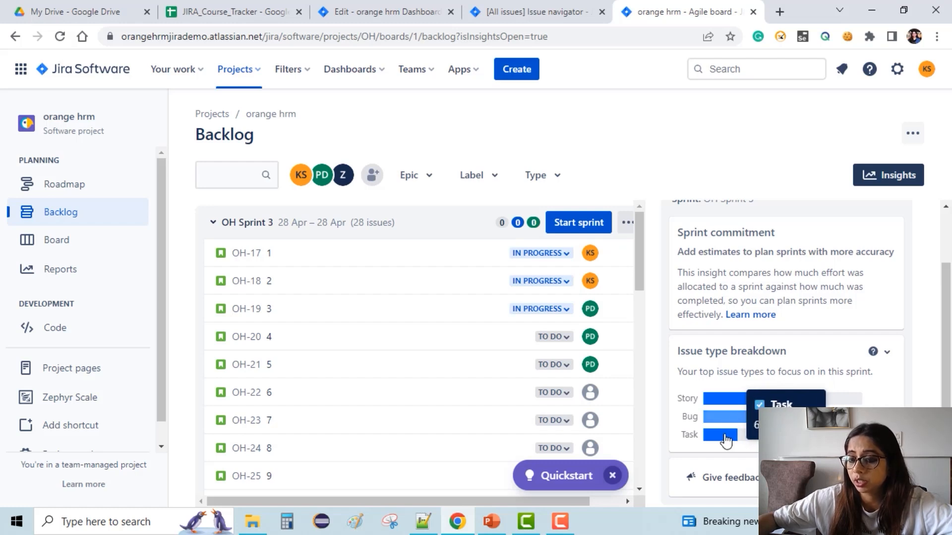
mouse_move(725, 443)
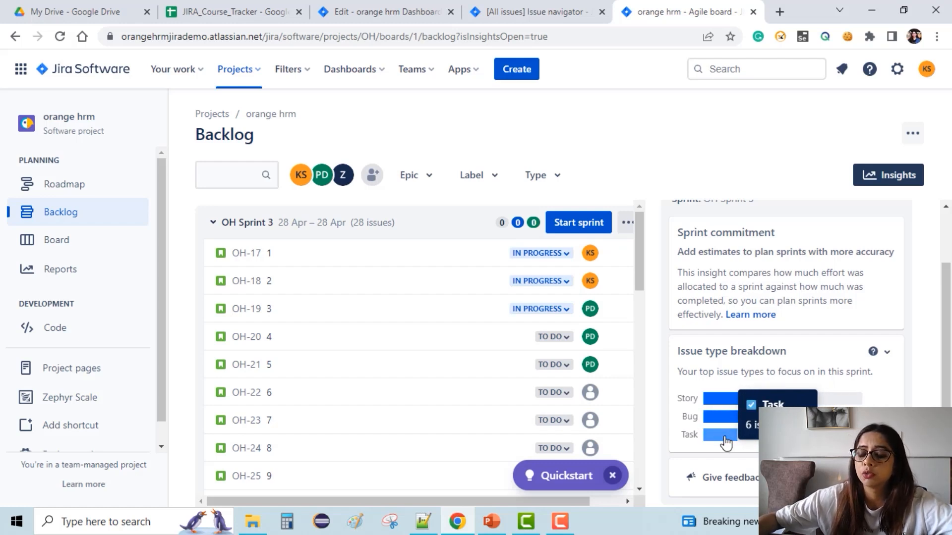
scroll(791, 299, "up", 2)
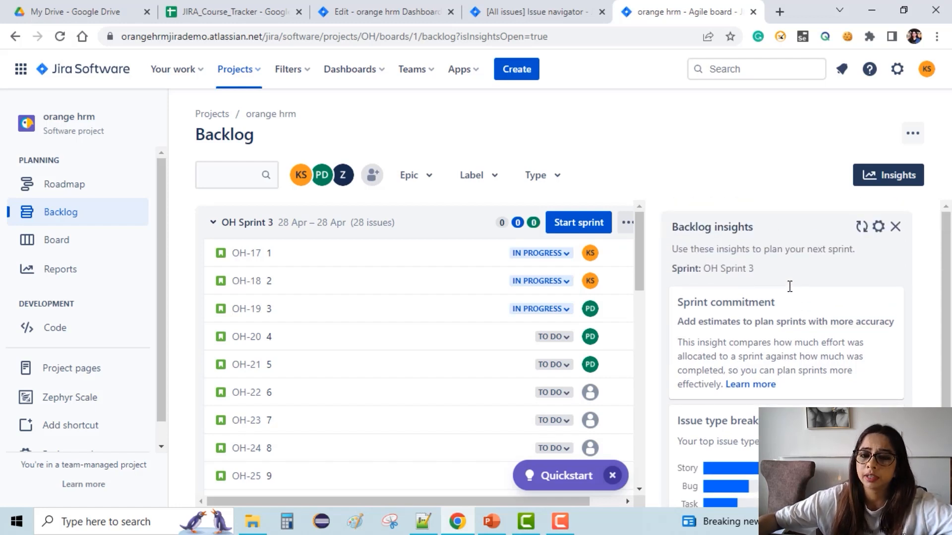
scroll(790, 290, "down", 2)
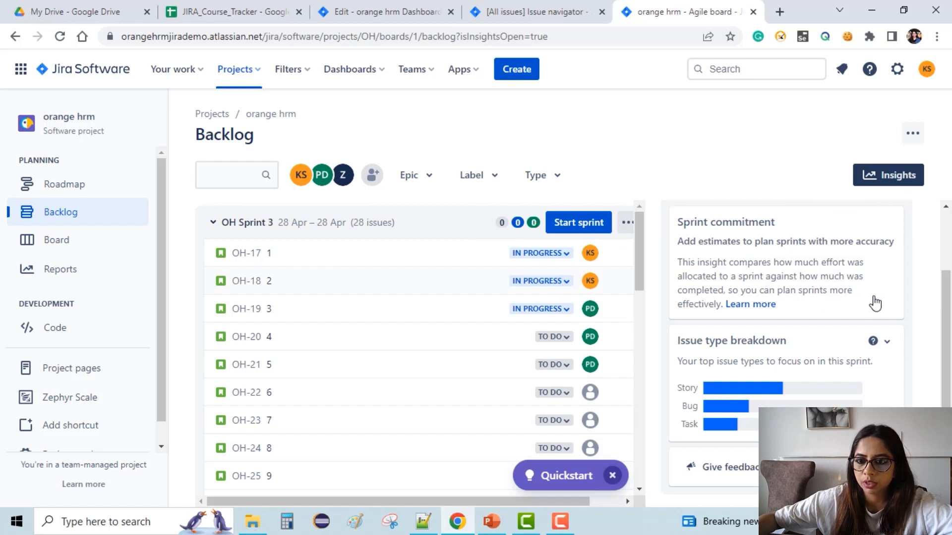
scroll(932, 238, "up", 2)
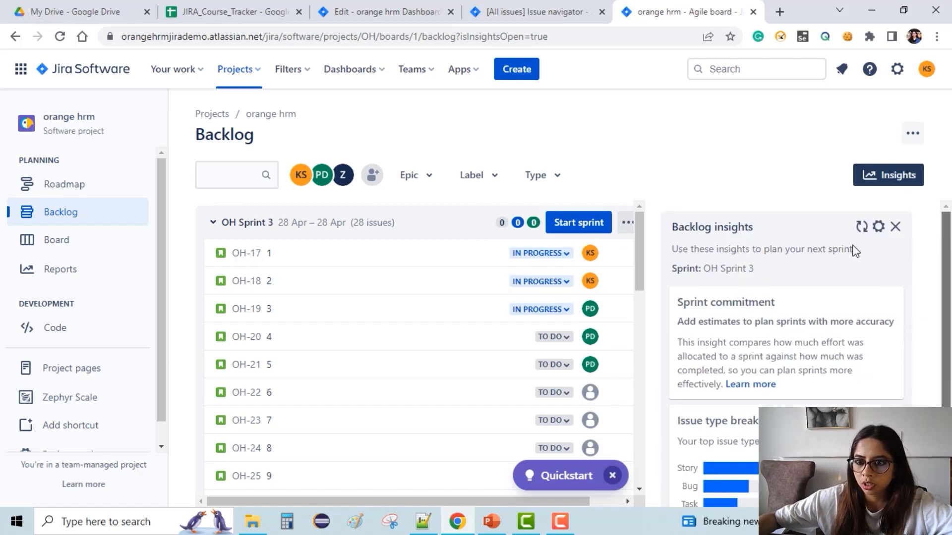
left_click(895, 227)
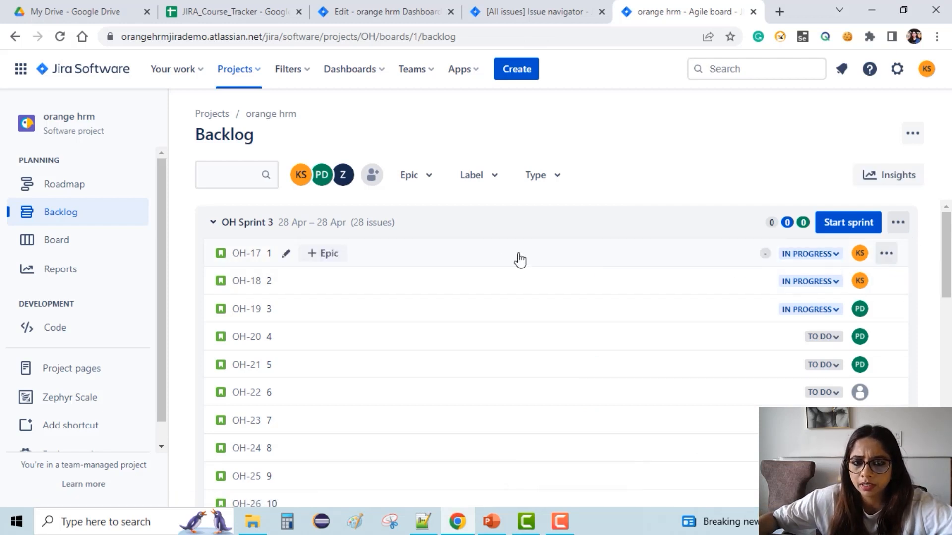
Give OH-17, OH-18 and OH-19 story point estimates of 2, 4 and 6.
left_click(766, 255)
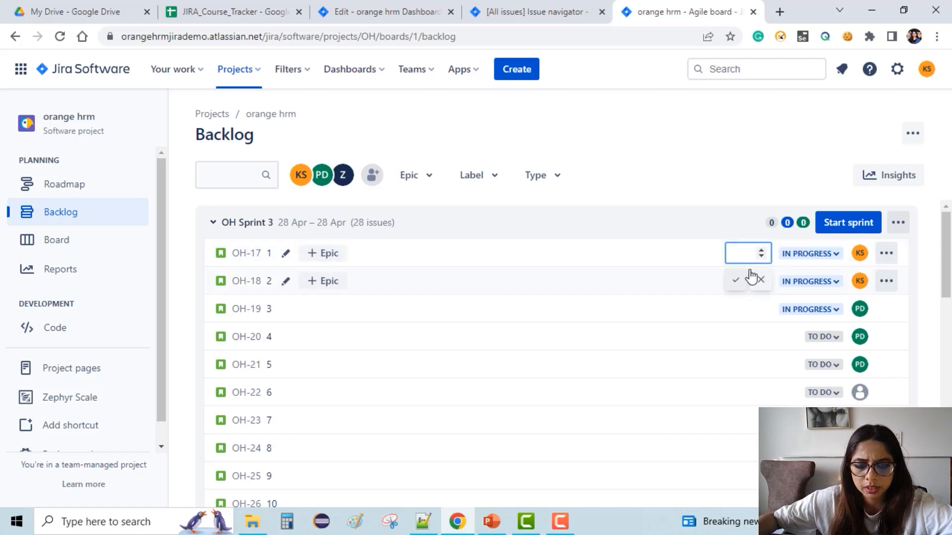
type("2")
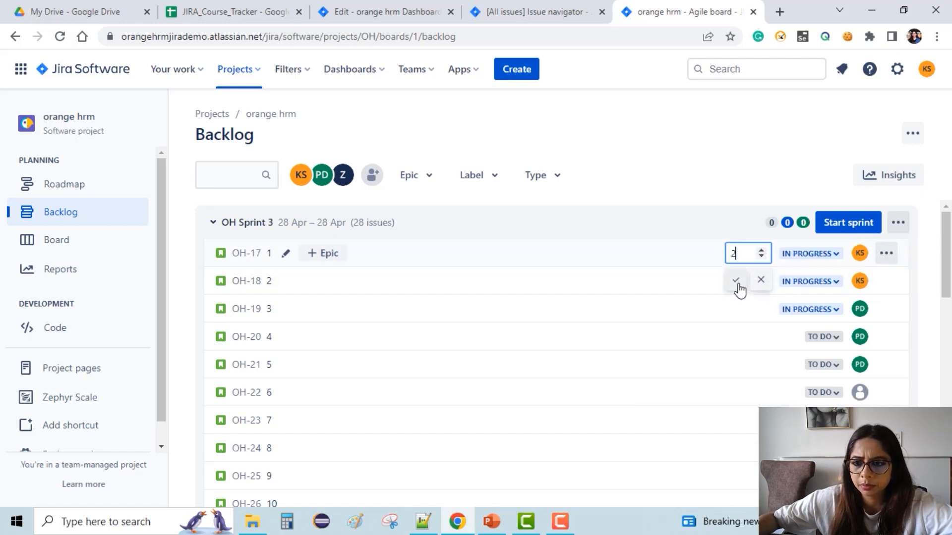
key("Return")
left_click(767, 289)
type("4")
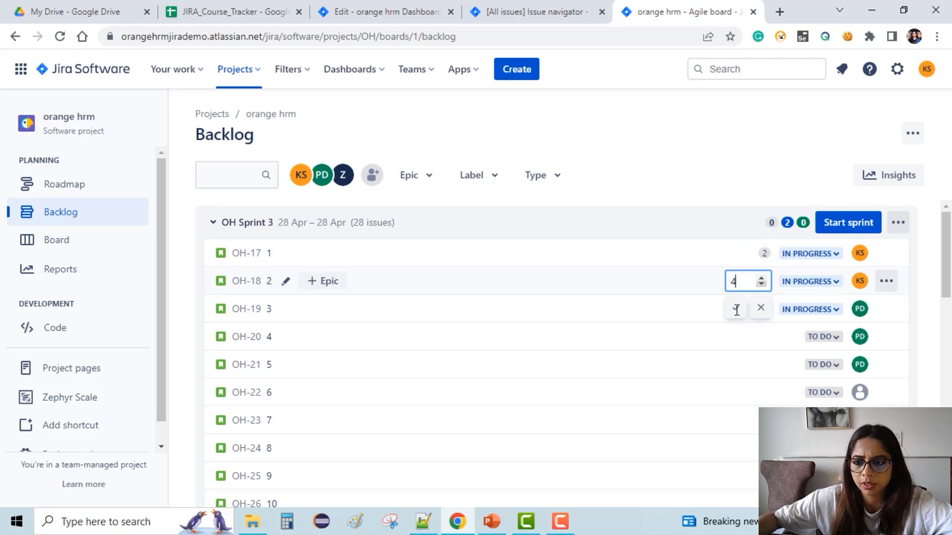
key("Return")
left_click(765, 310)
type("6")
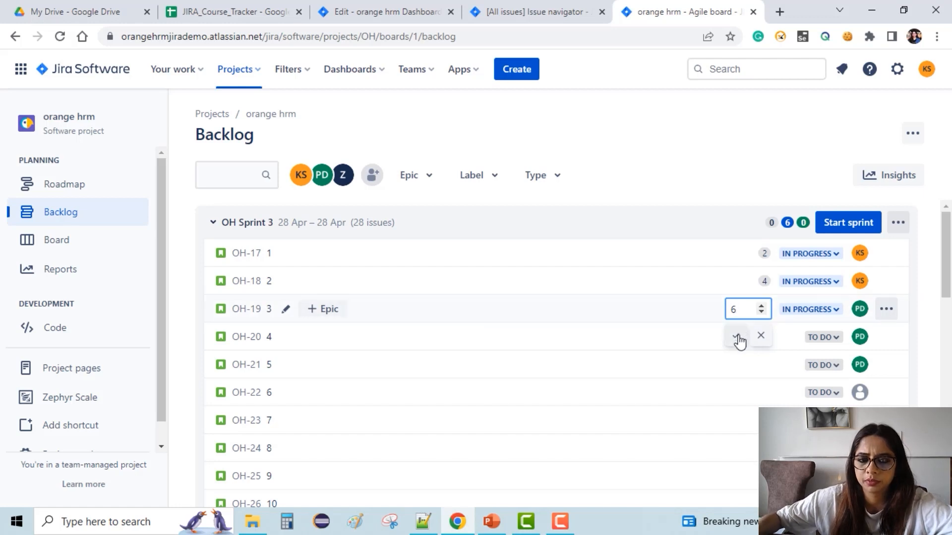
left_click(737, 338)
Give OH-20, OH-21 and OH-22 story point estimates of 2, 8 and 10.
left_click(791, 337)
type("2")
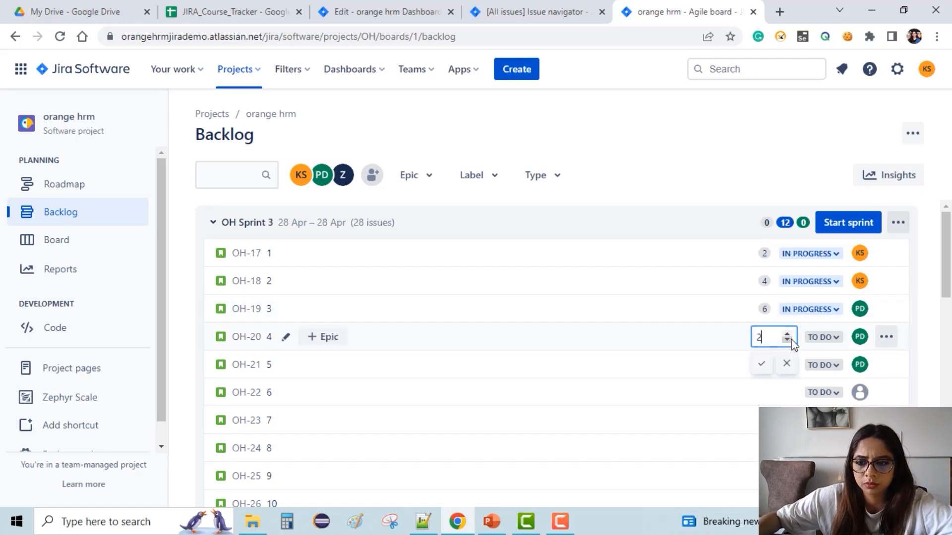
left_click(793, 366)
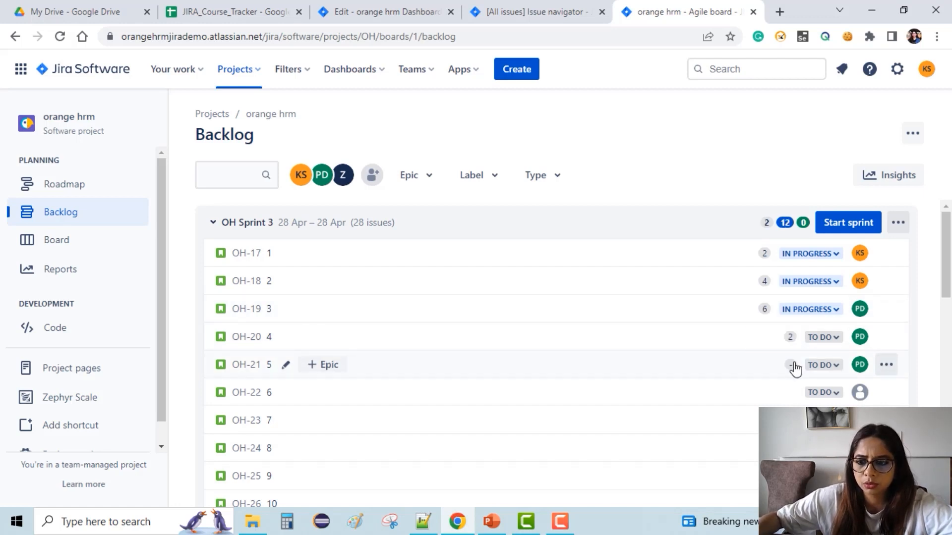
left_click(788, 367)
type("8")
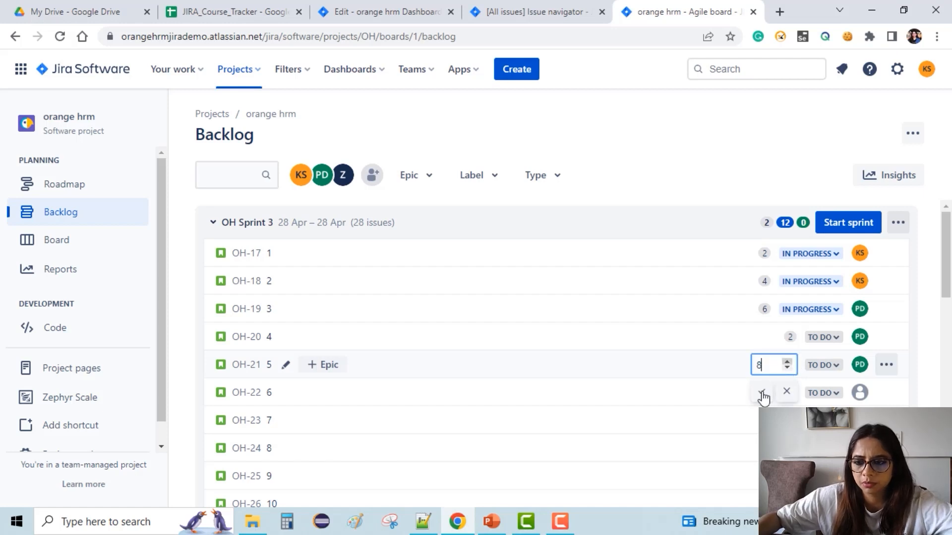
key("Return")
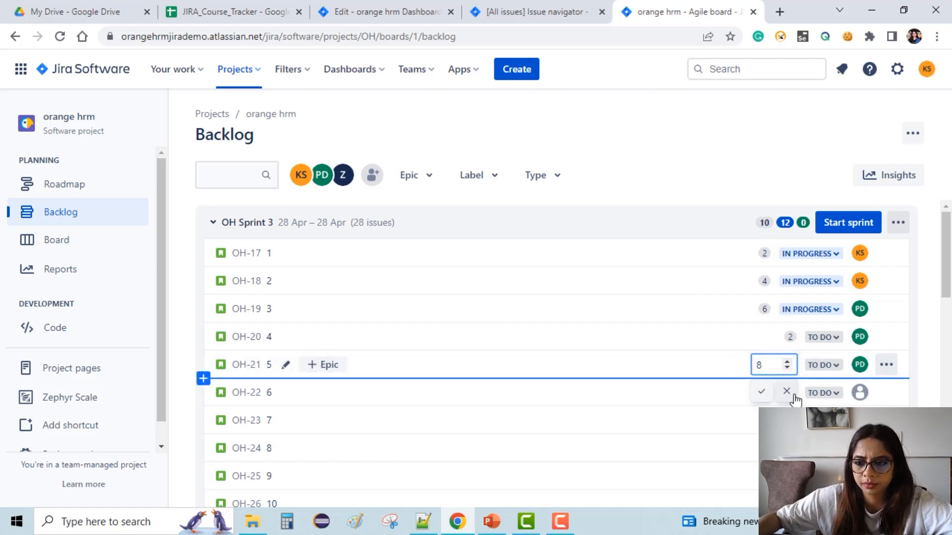
left_click(794, 392)
type("10")
key("Return")
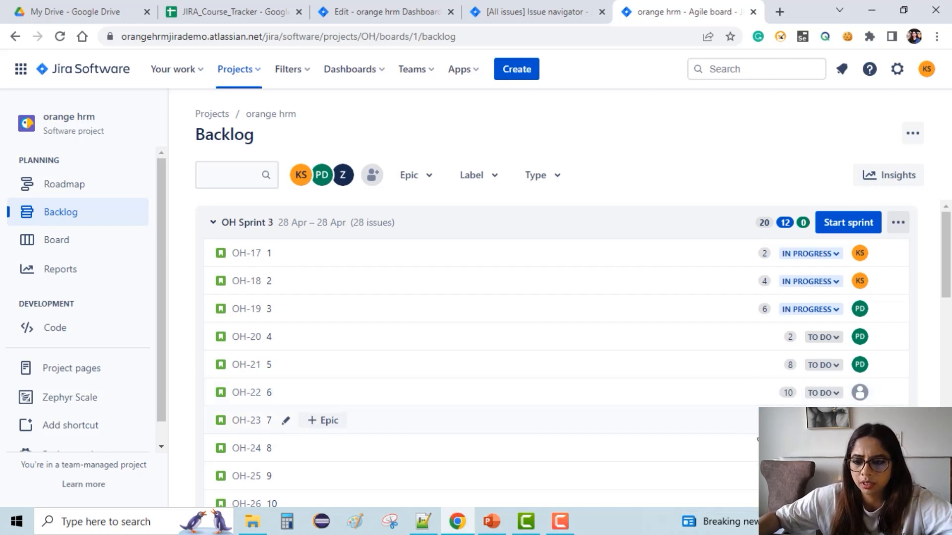
Give OH-23 and OH-24 story point estimates of 12 and 4.
left_click(791, 420)
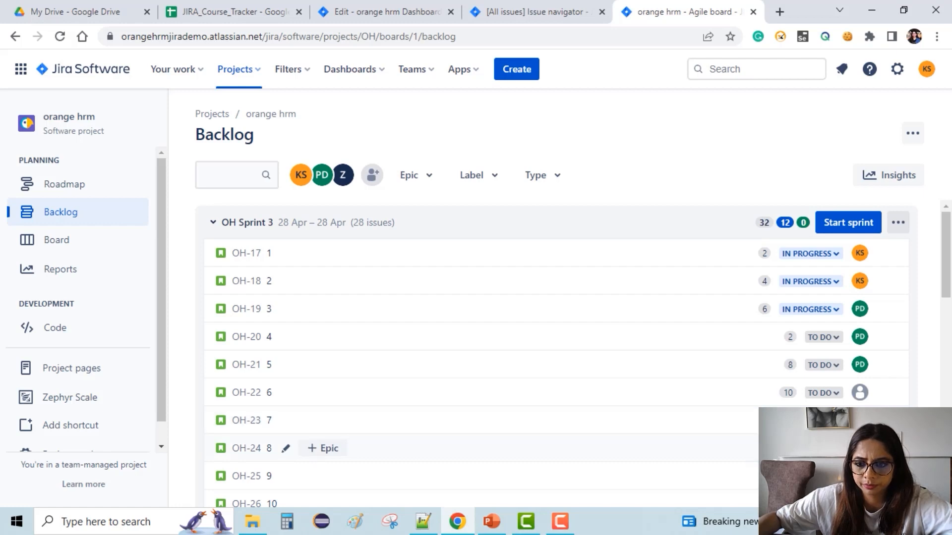
left_click(790, 448)
type("4")
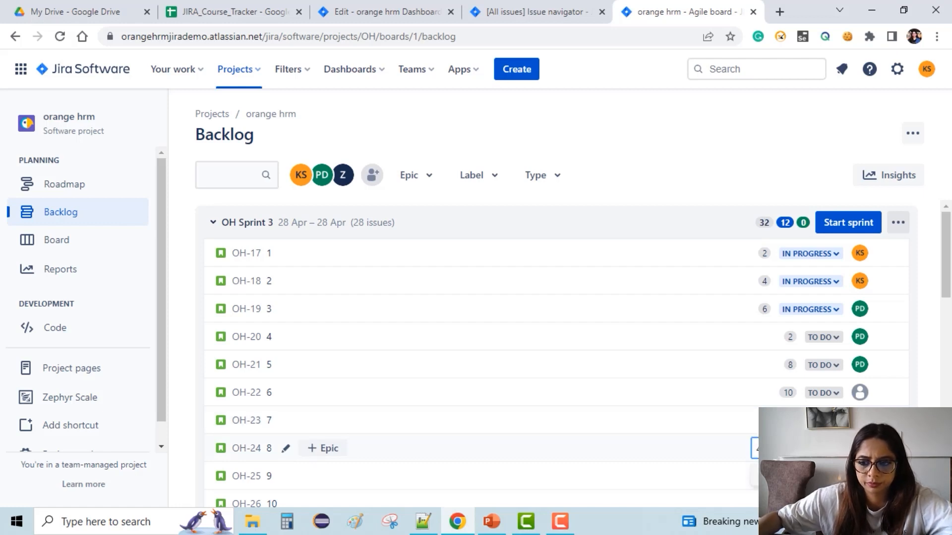
scroll(770, 392, "down", 6)
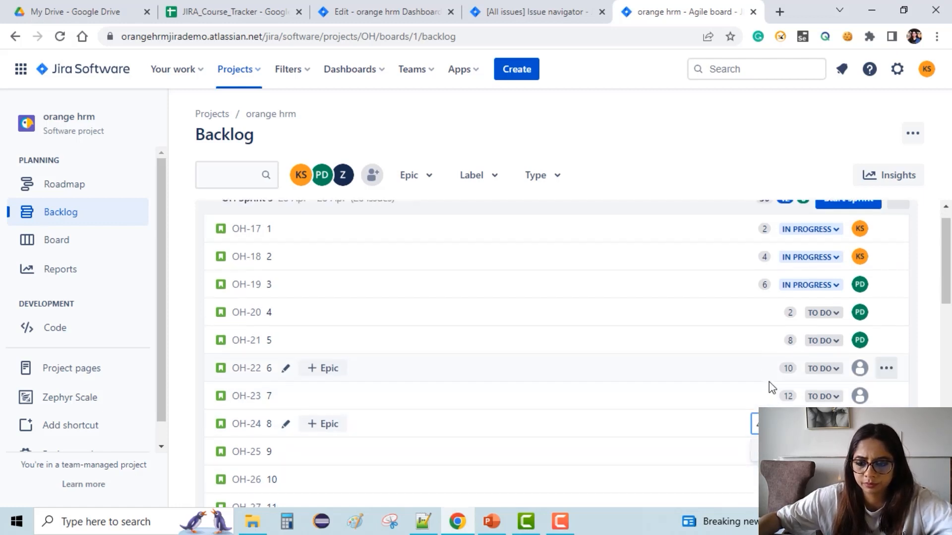
scroll(772, 383, "up", 2)
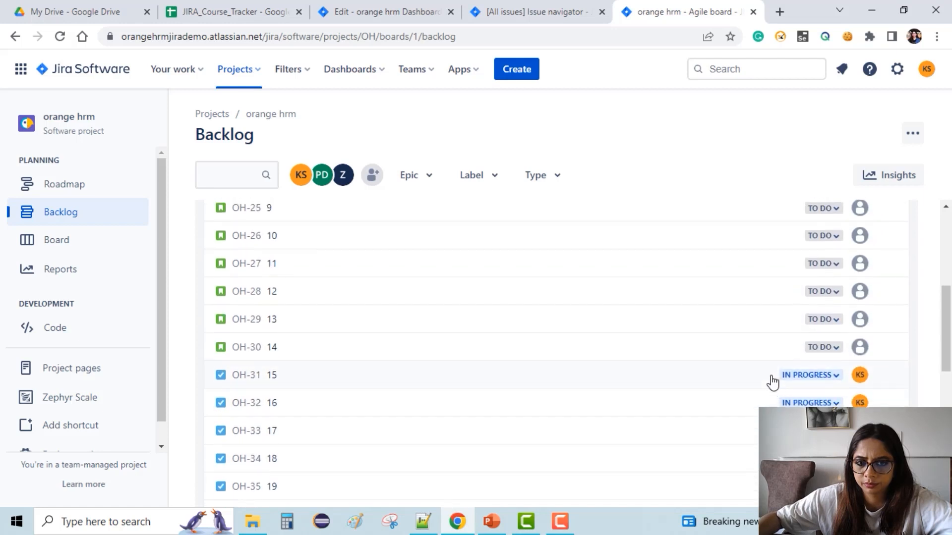
Give OH-25, OH-26 and OH-27 story point estimates of 6, 8 and 12.
left_click(790, 268)
type("6")
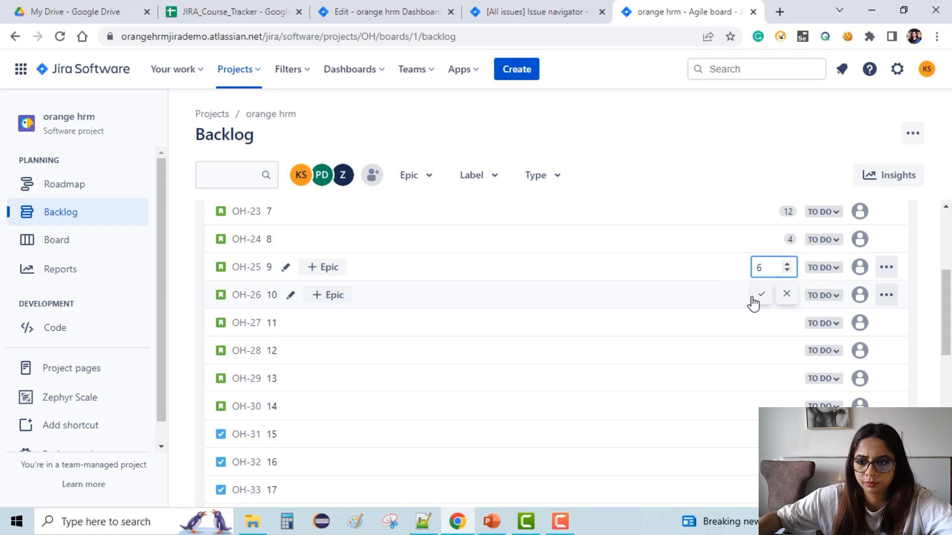
key("Return")
left_click(789, 298)
type("8")
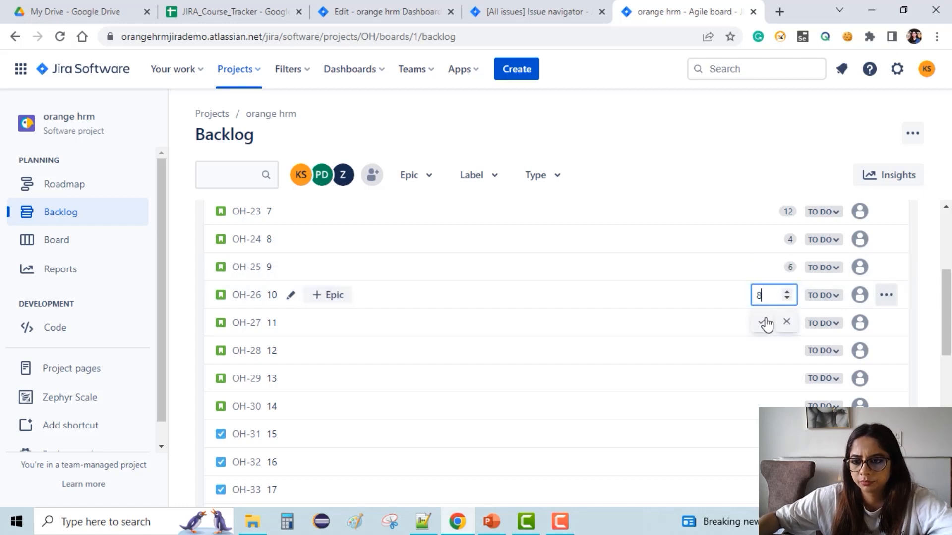
left_click(768, 328)
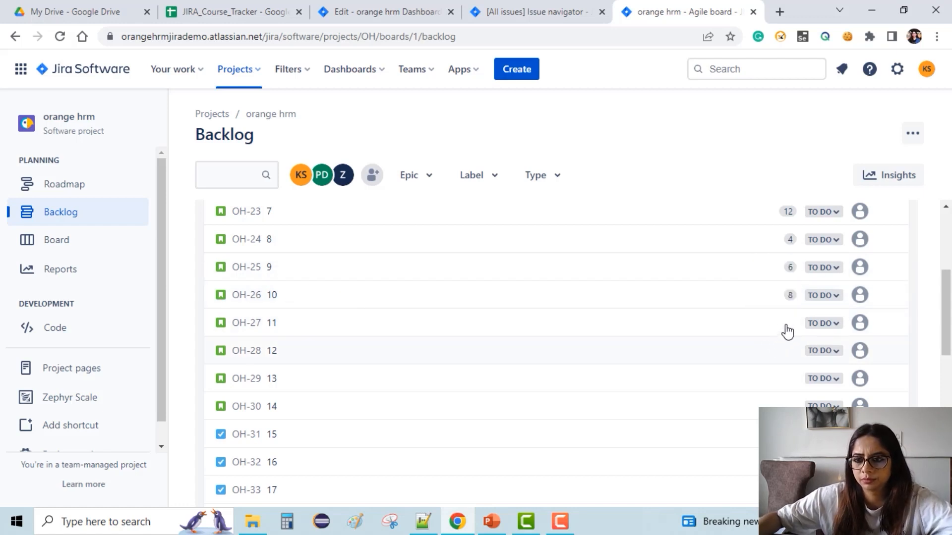
left_click(790, 324)
type("12")
left_click(766, 353)
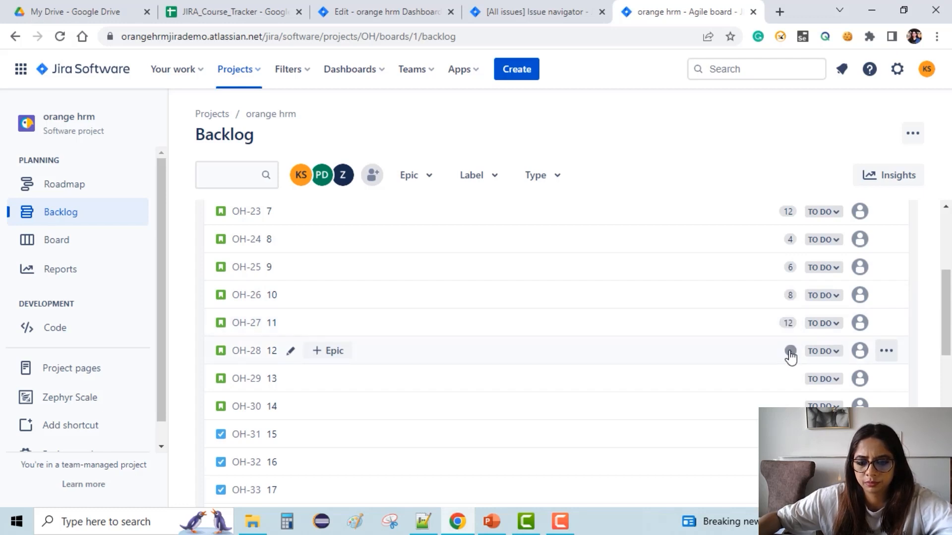
Give OH-28, OH-29 and OH-30 story point estimates of 14, 6 and 8.
left_click(791, 352)
type("1514")
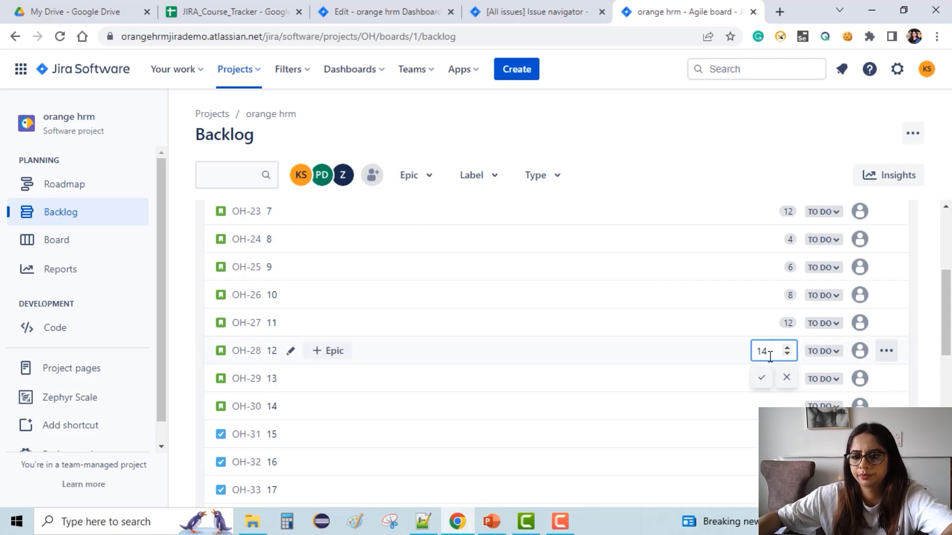
key("Return")
left_click(789, 380)
type("6")
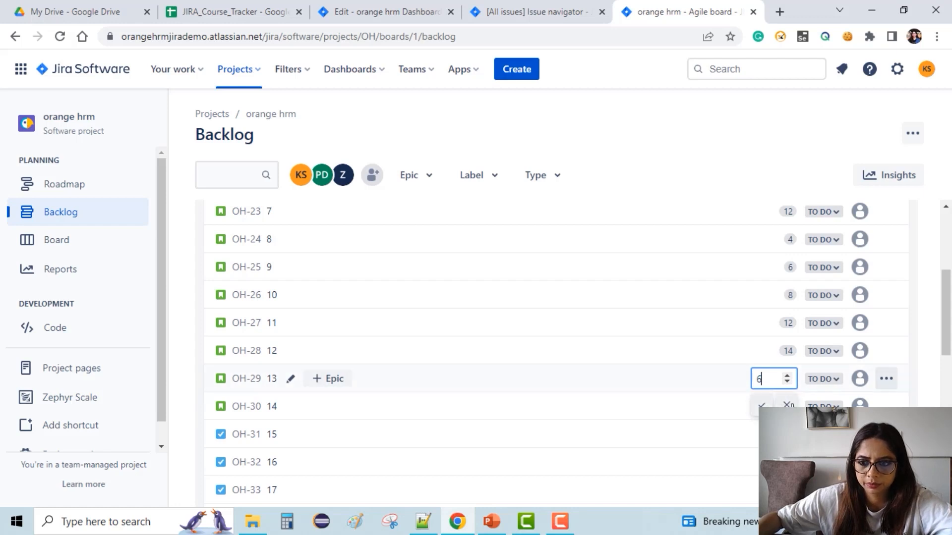
key("Return")
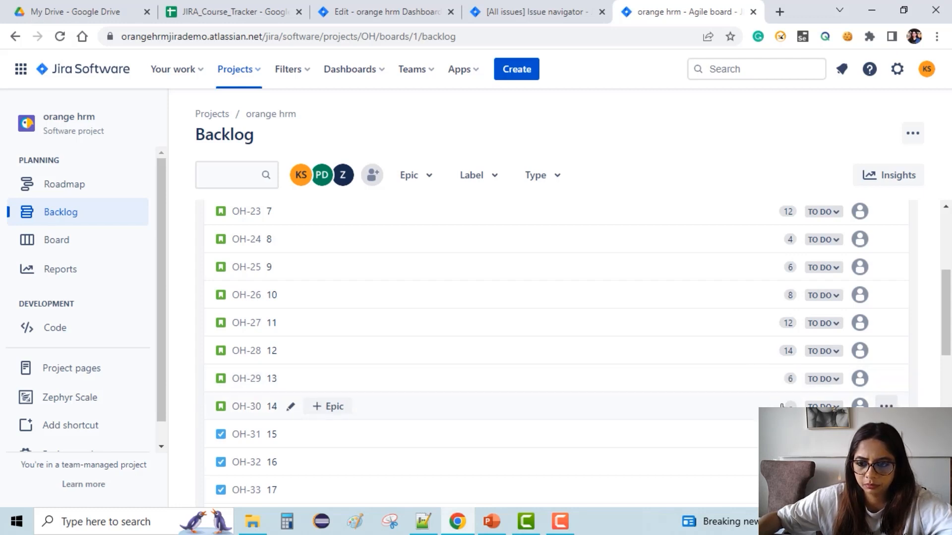
left_click(791, 407)
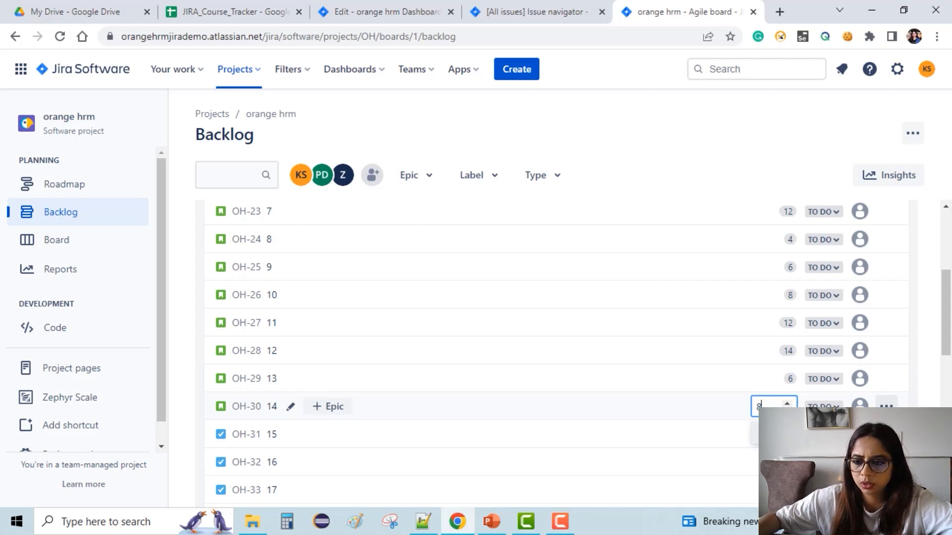
key("Return")
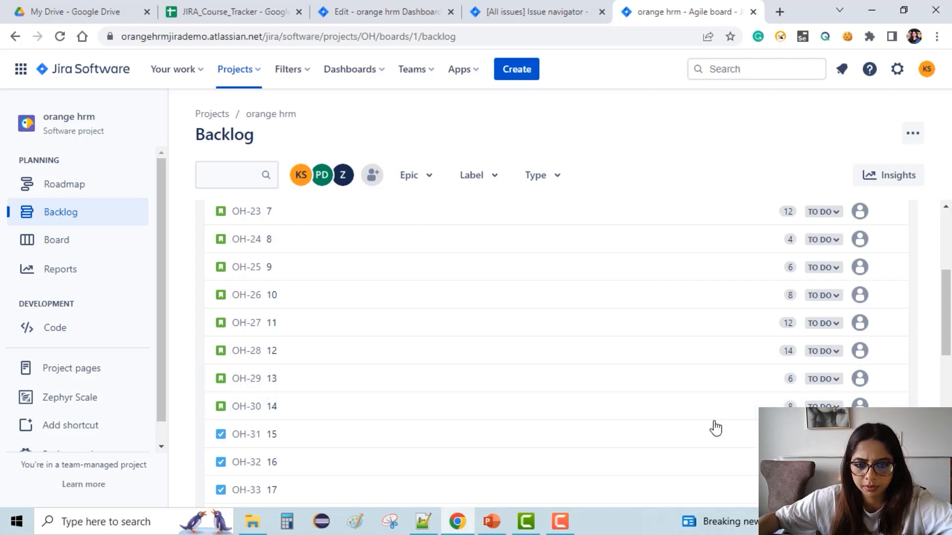
Open the Start Sprint dialog for OH Sprint 3 and review the duration options, keeping custom.
scroll(739, 441, "down", 7)
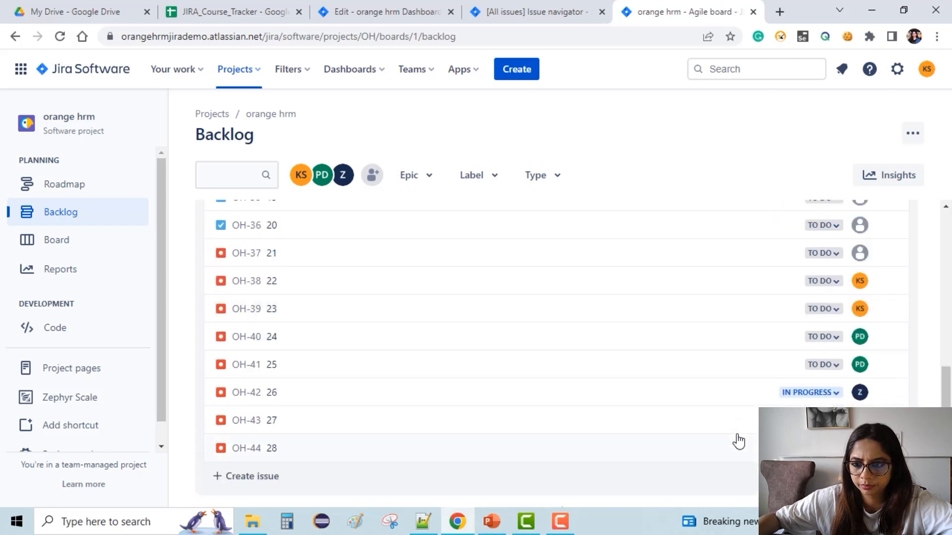
scroll(739, 441, "down", 2)
scroll(732, 437, "up", 12)
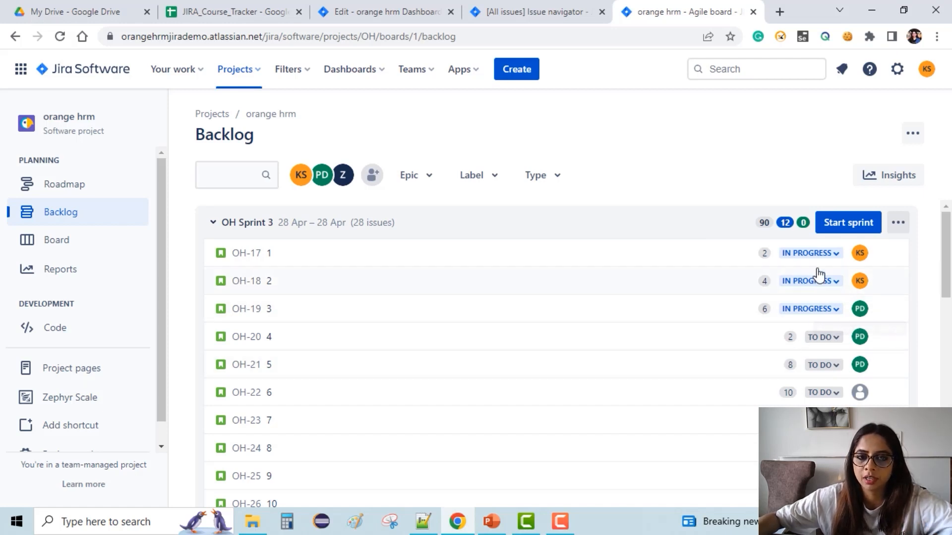
left_click(844, 227)
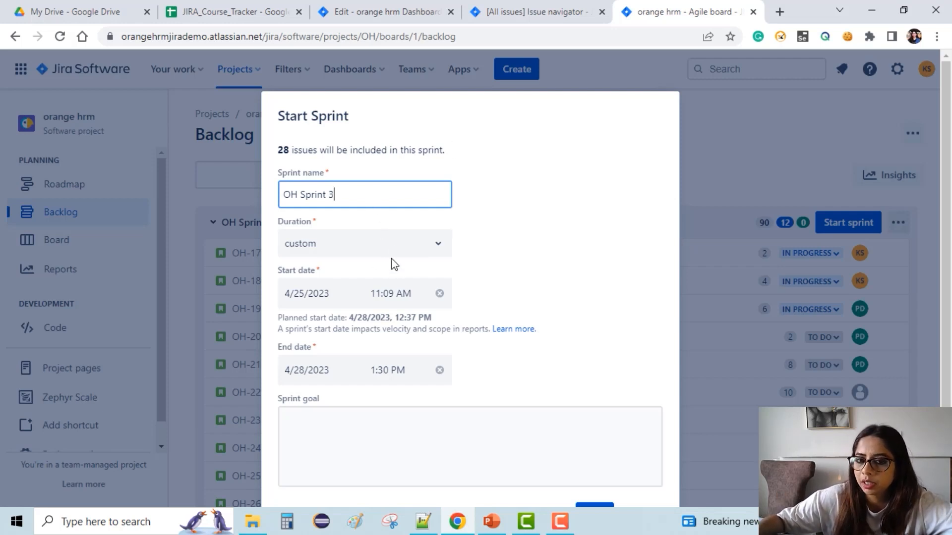
left_click(420, 252)
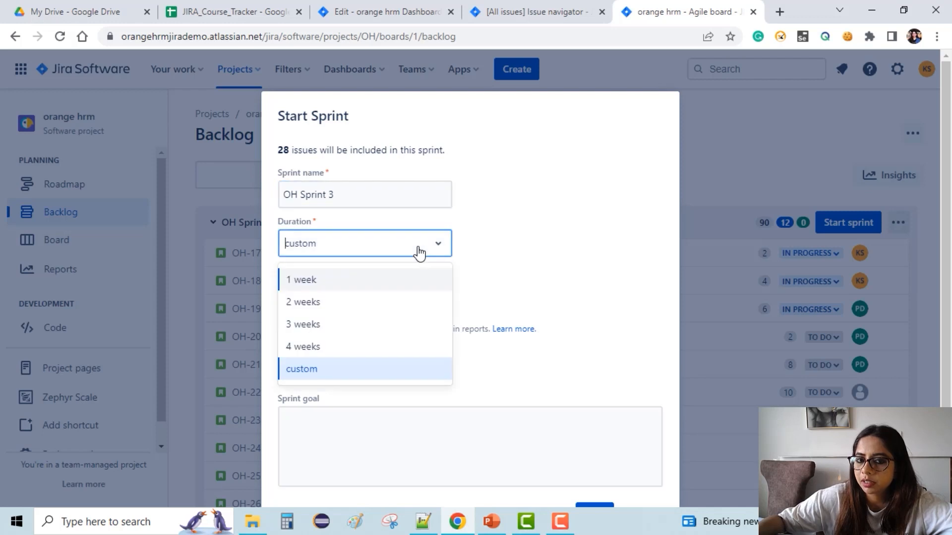
left_click(420, 251)
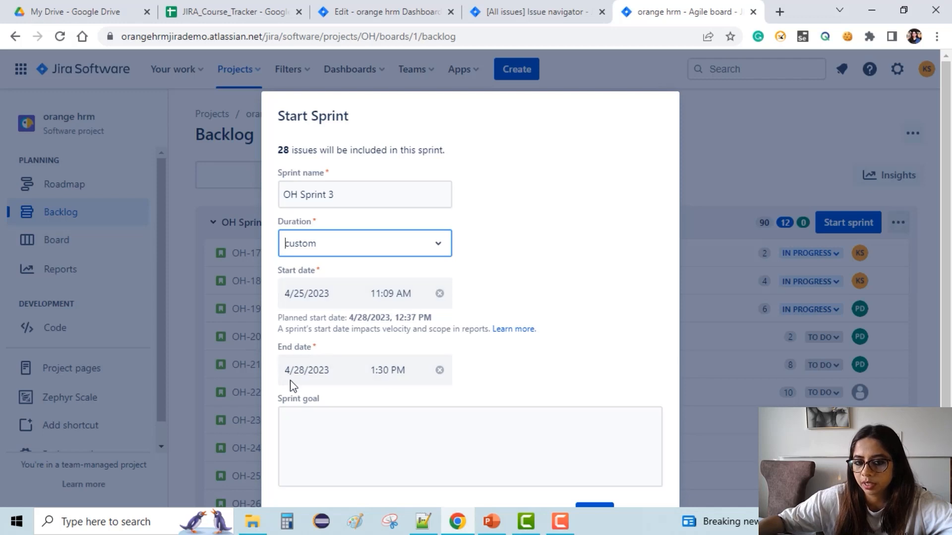
Try ending the sprint on 4/25/2023 at 12:30 PM and then 12:30 AM.
left_click(339, 377)
left_click(367, 306)
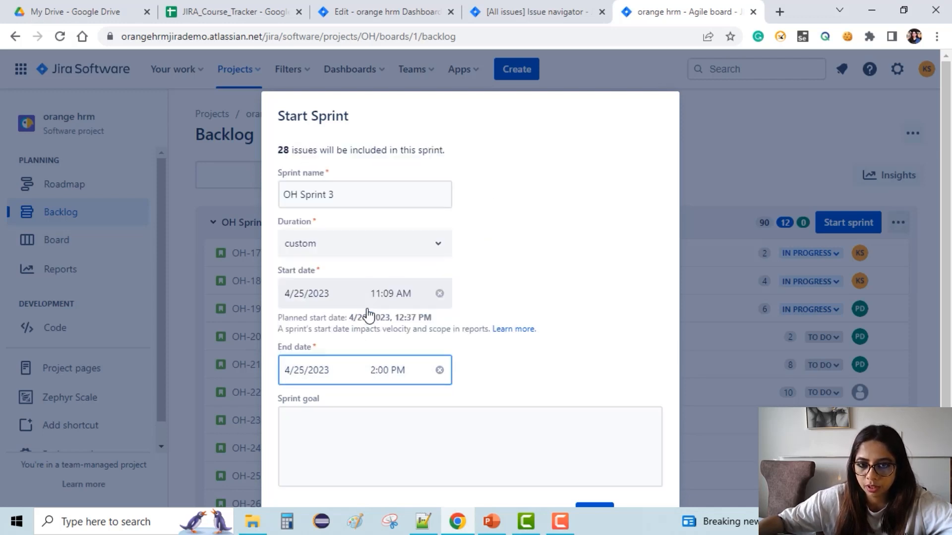
left_click(402, 376)
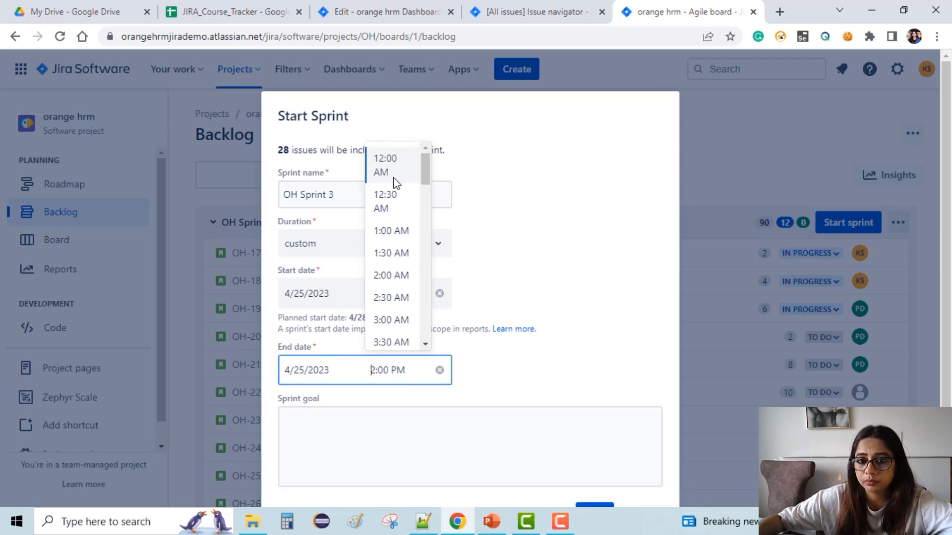
scroll(397, 260, "down", 8)
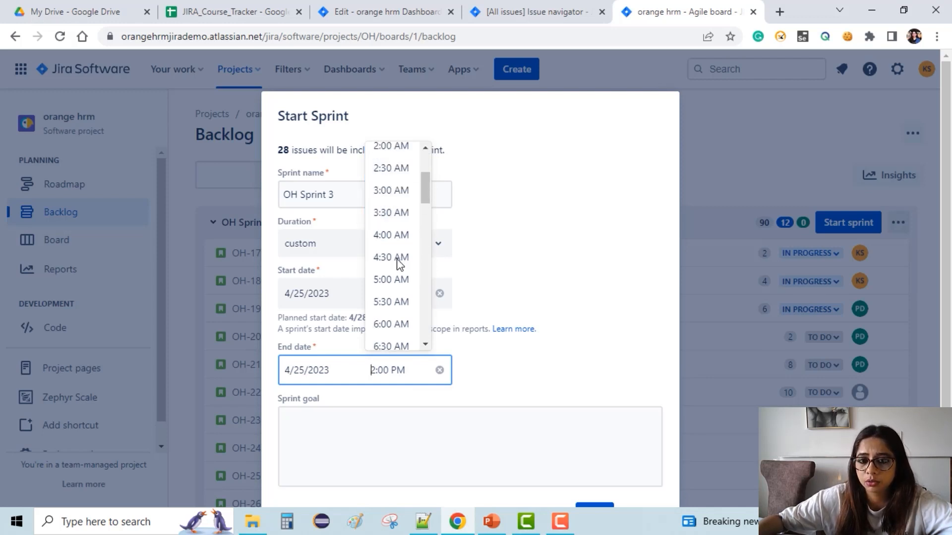
scroll(401, 333, "down", 3)
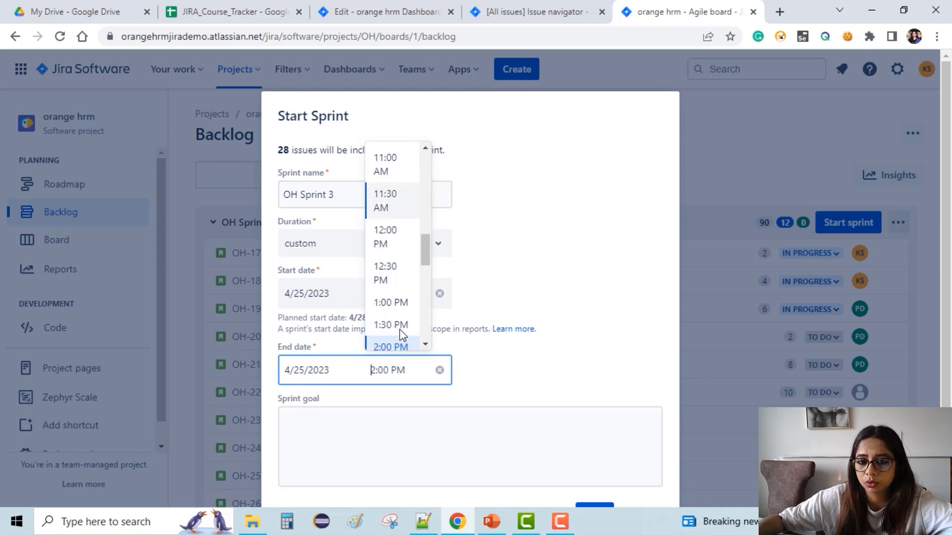
left_click(391, 233)
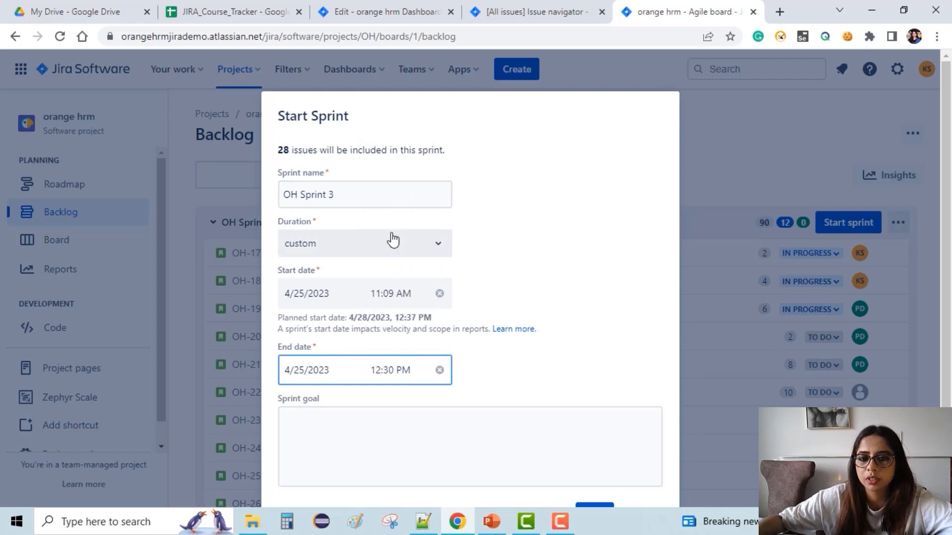
left_click(398, 370)
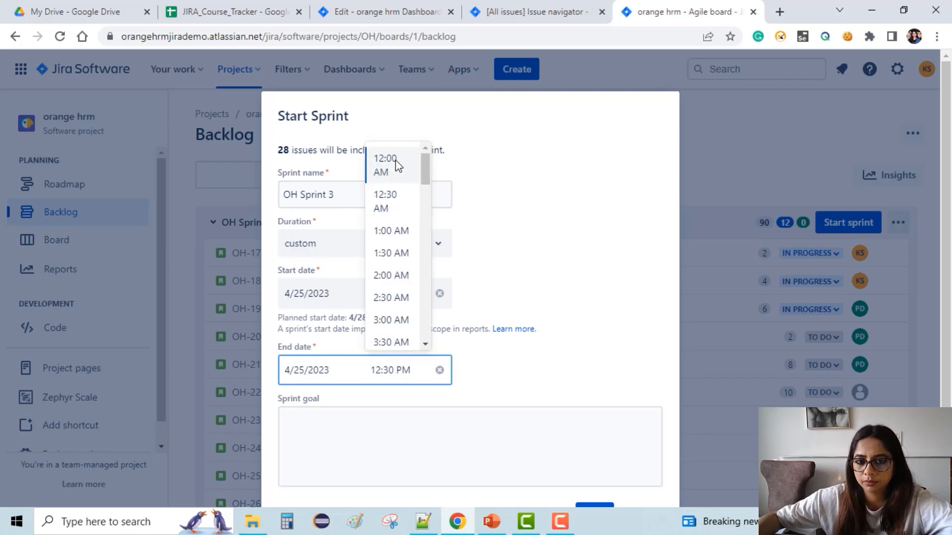
left_click(392, 200)
Try later end times, moving the sprint's end to 4/26/2023 and then 4/27/2023 at 12:00 AM.
scroll(400, 226, "down", 2)
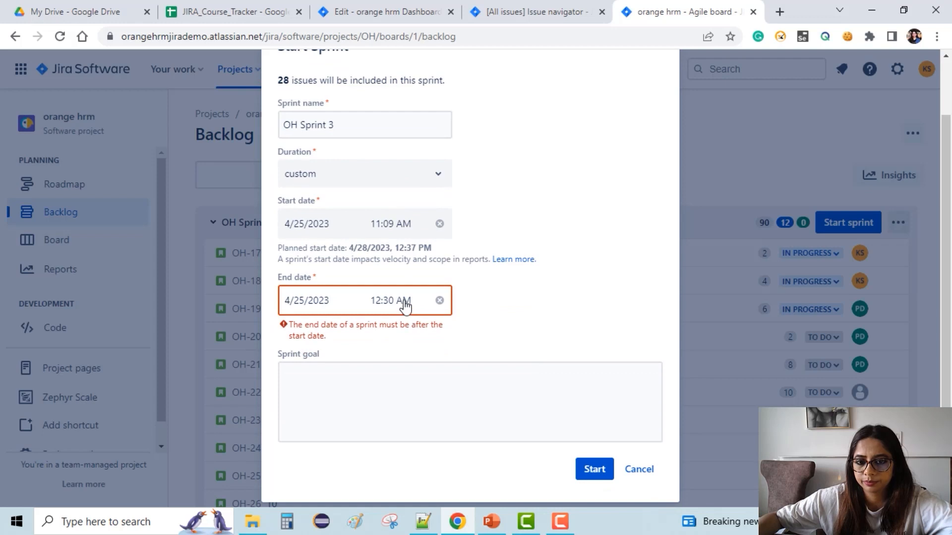
left_click(407, 300)
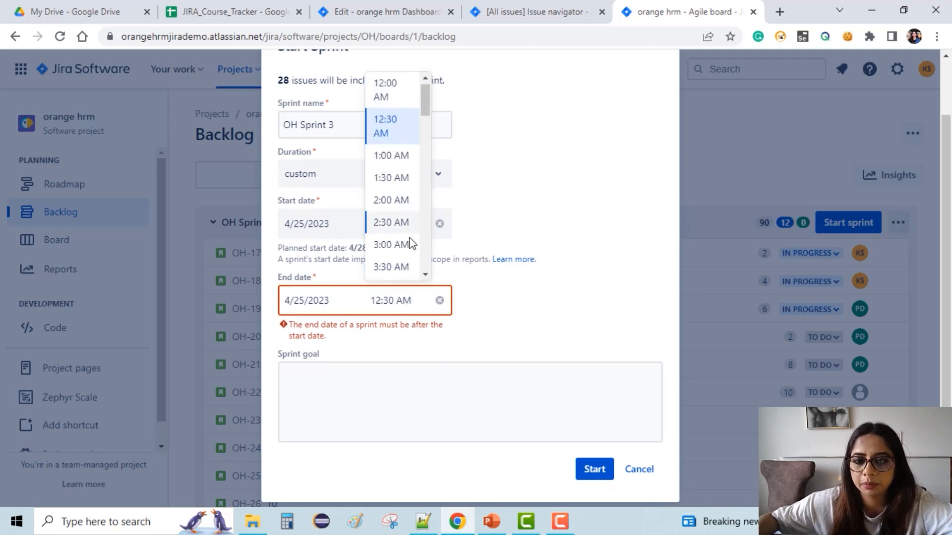
scroll(410, 243, "down", 15)
scroll(410, 243, "down", 2)
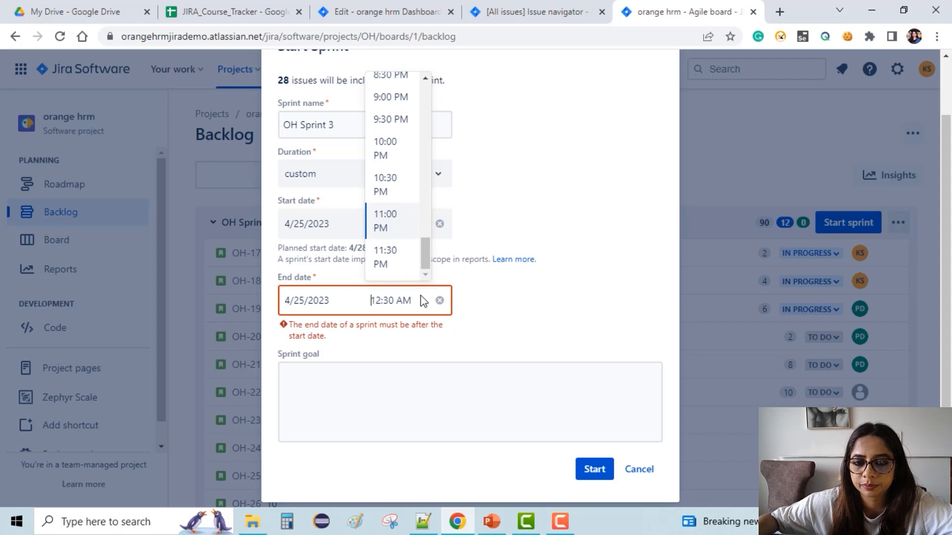
left_click(395, 264)
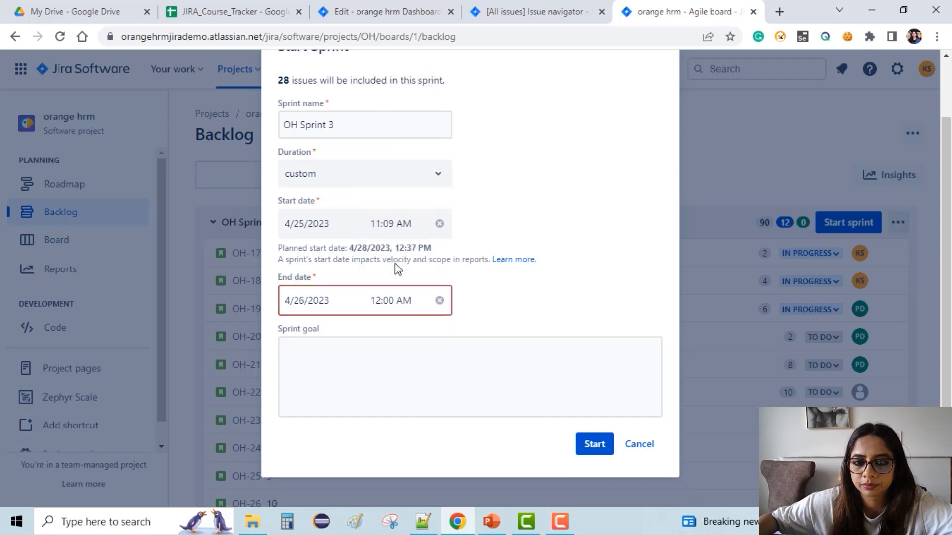
left_click(405, 307)
left_click_drag(426, 100, 416, 290)
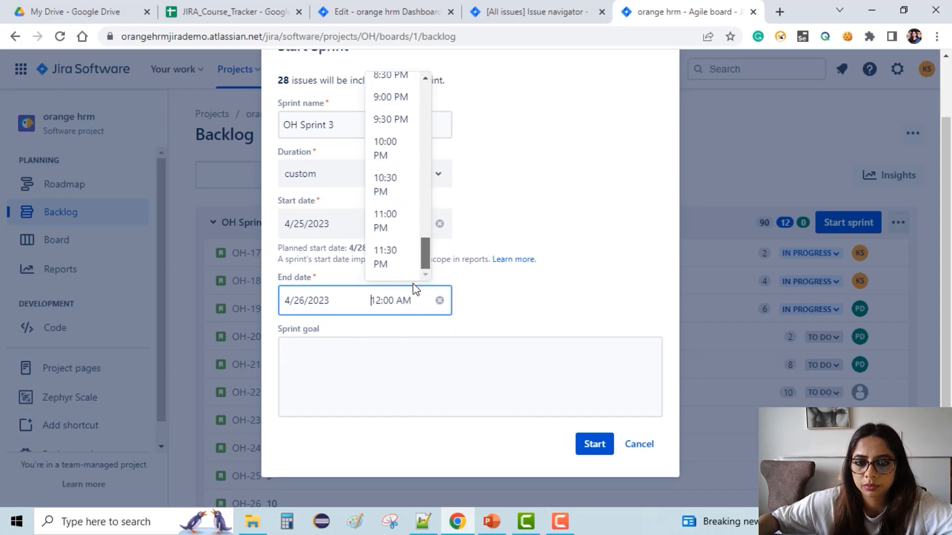
double_click(388, 254)
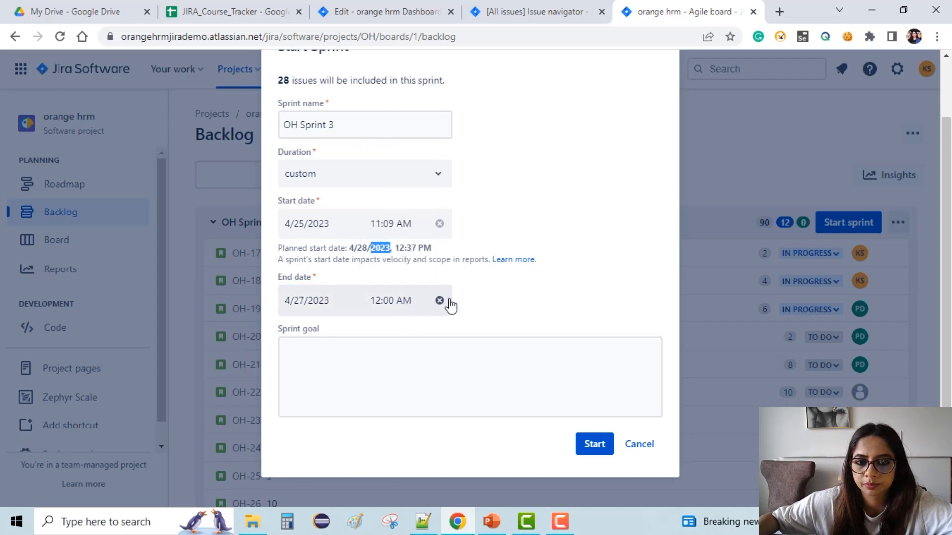
Set the sprint's end date and time to 4/26/2023 12:00 AM.
left_click(355, 299)
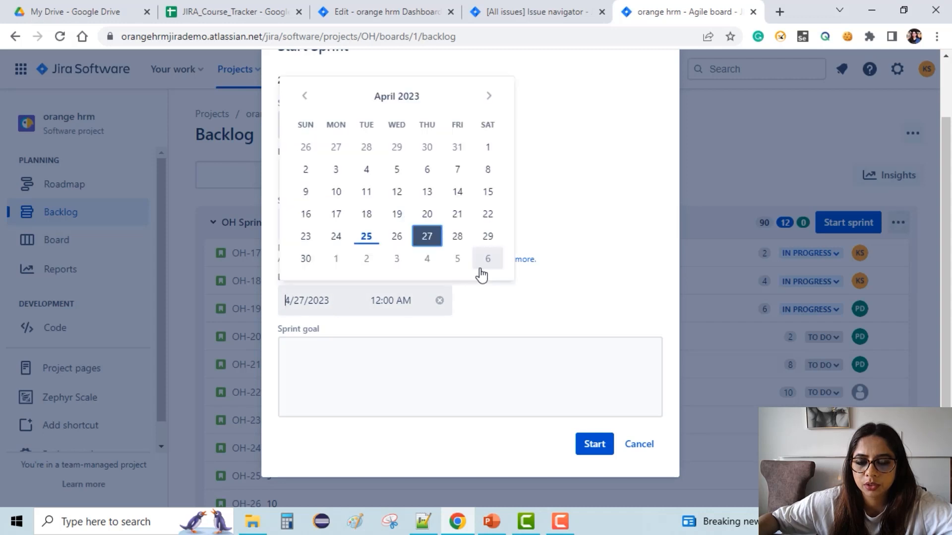
left_click(367, 239)
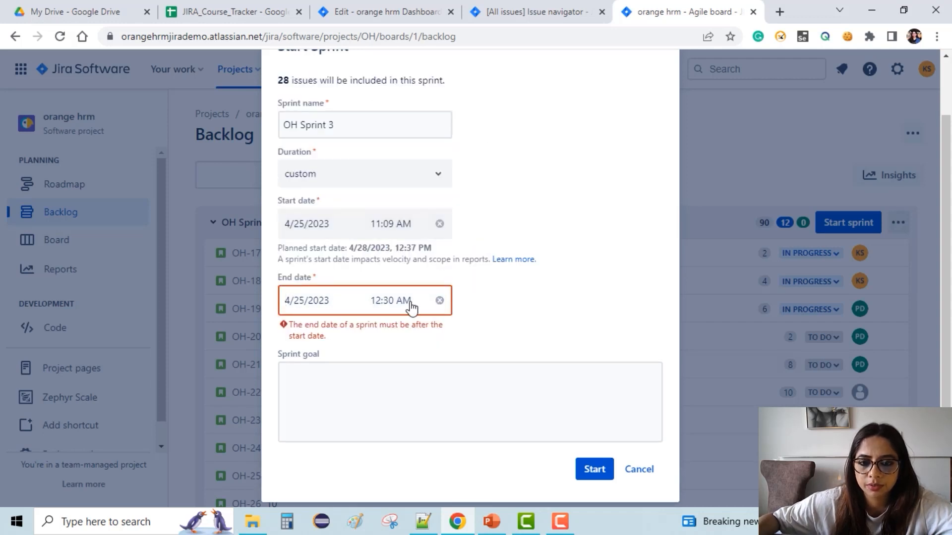
left_click(411, 301)
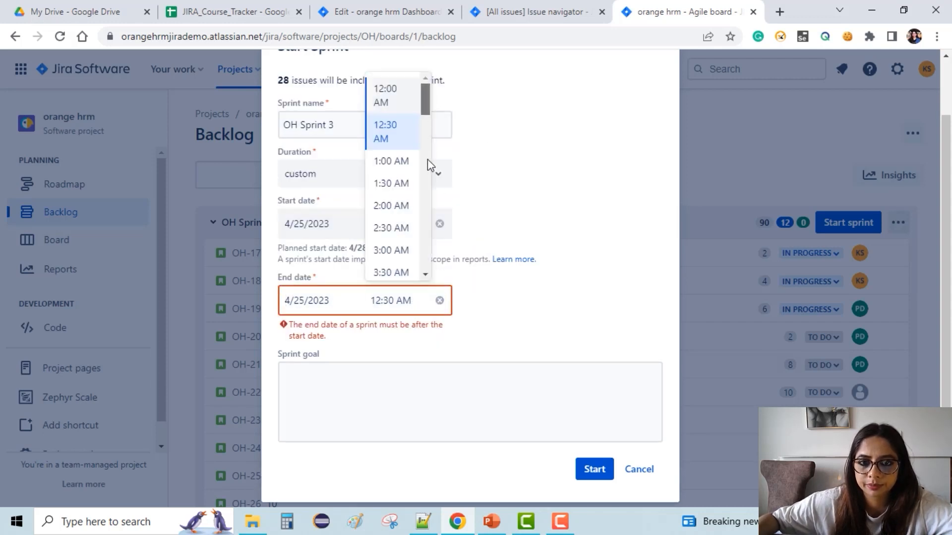
scroll(429, 139, "down", 15)
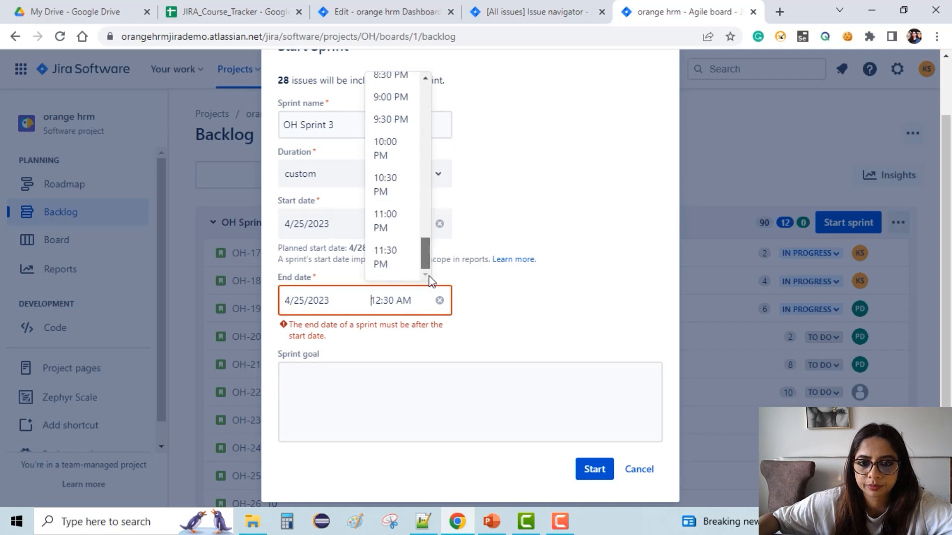
left_click(384, 257)
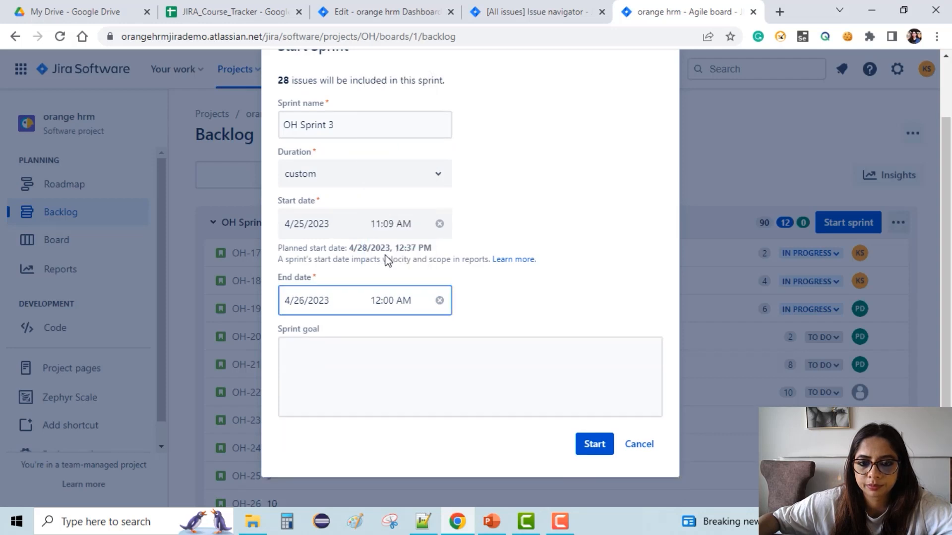
Set the sprint's end date and time to 4/25/2023 12:30 PM.
left_click(320, 304)
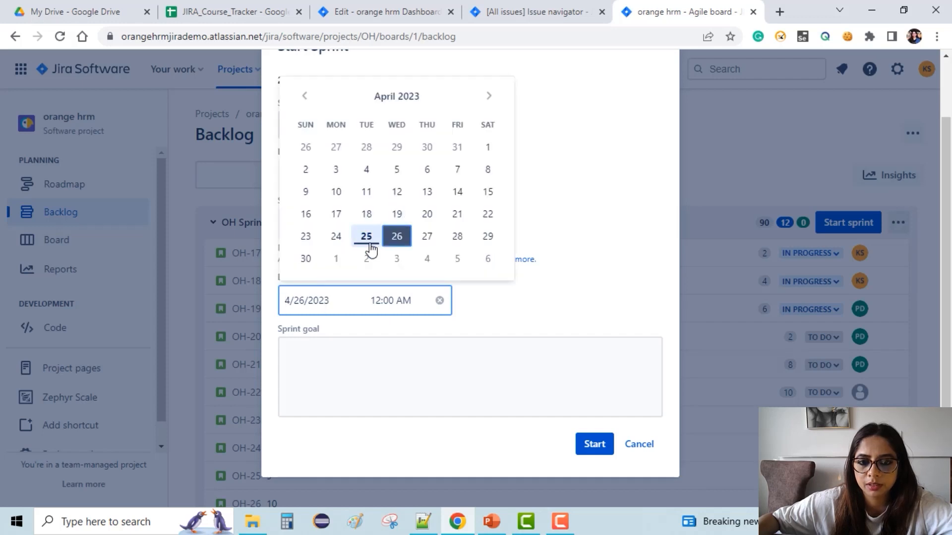
left_click(367, 238)
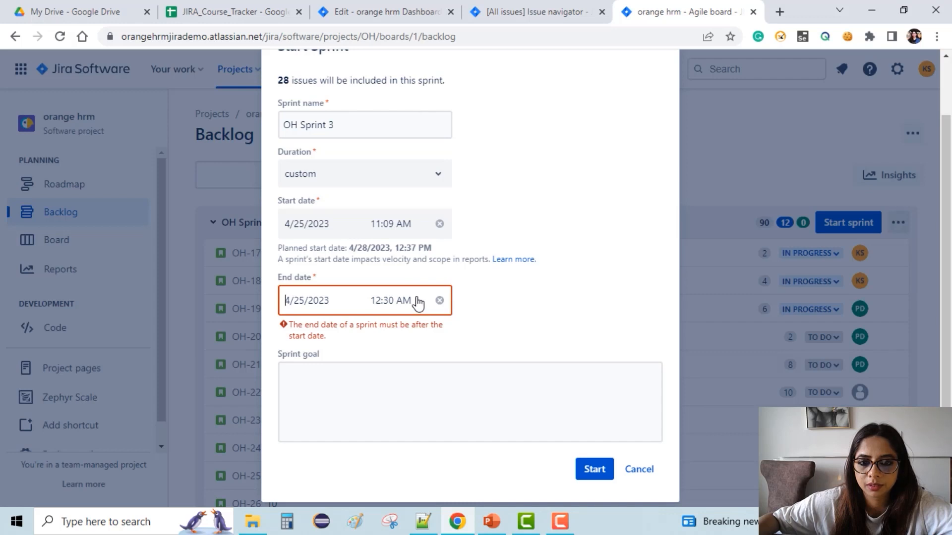
left_click(418, 303)
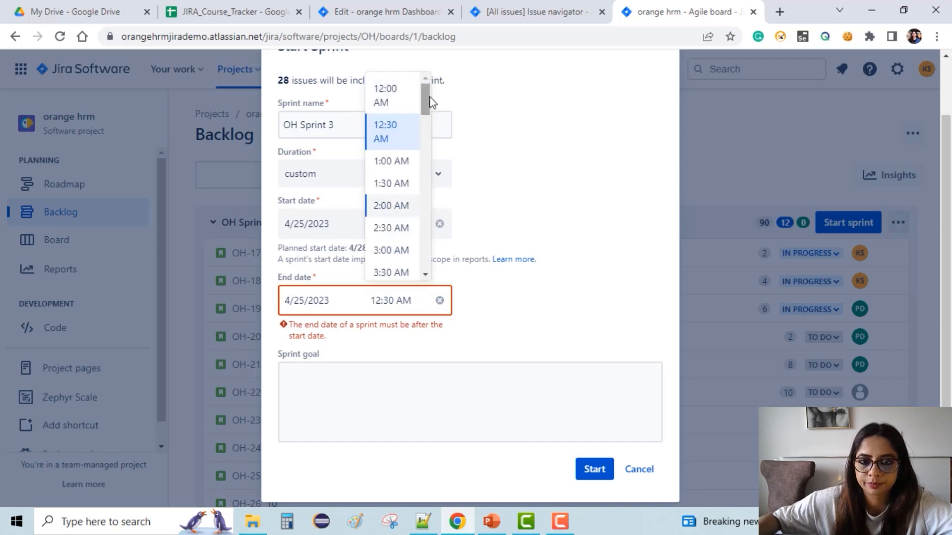
left_click_drag(427, 131, 425, 204)
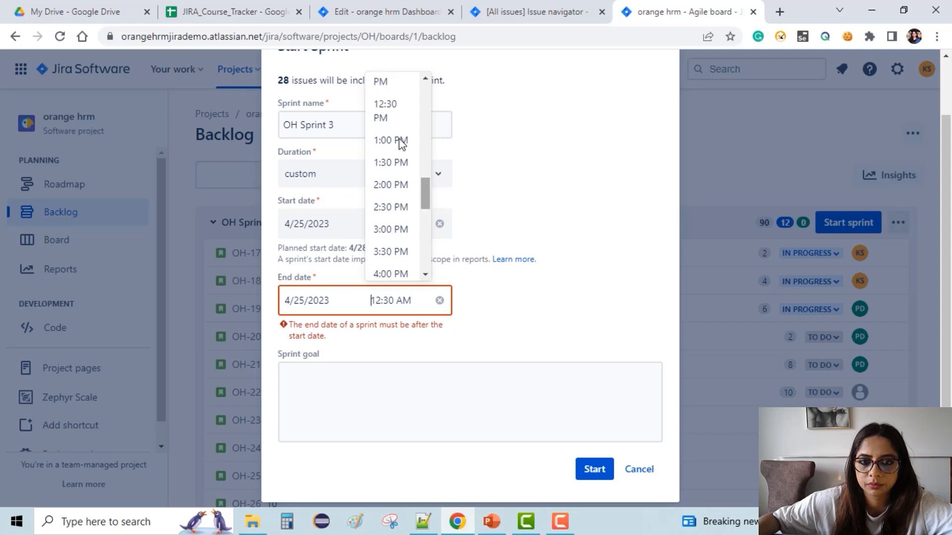
left_click(389, 97)
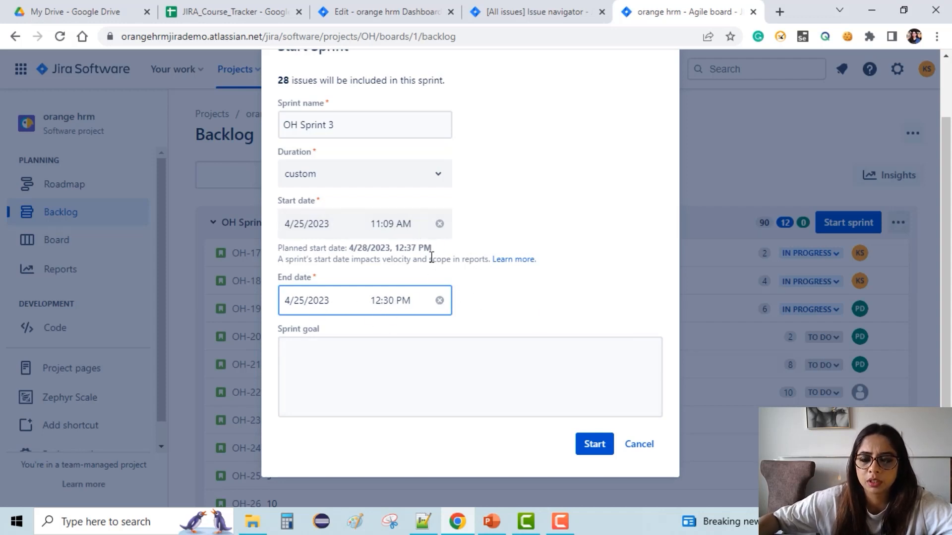
Enter test as the sprint goal, start the sprint, and move OH-17 to Done on the board.
left_click(411, 355)
type("test")
left_click(594, 444)
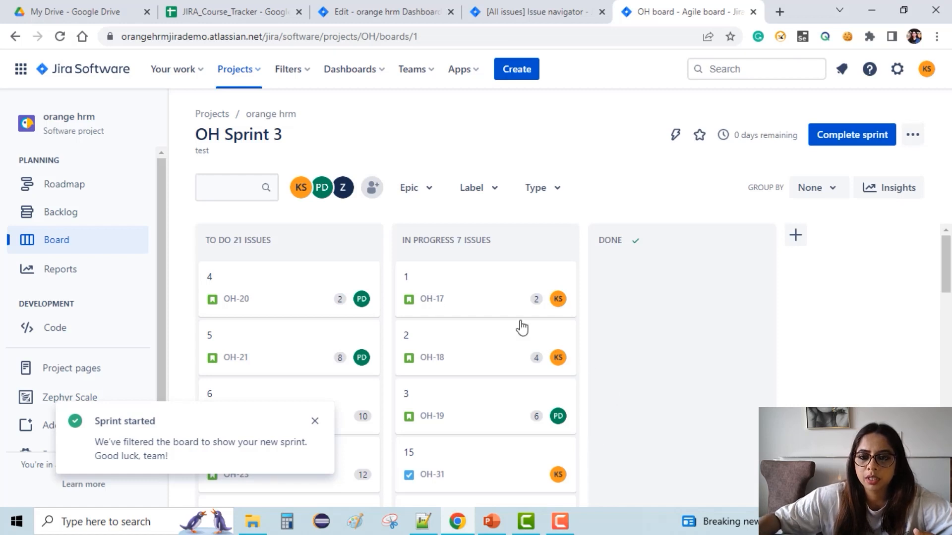
left_click_drag(444, 304, 692, 308)
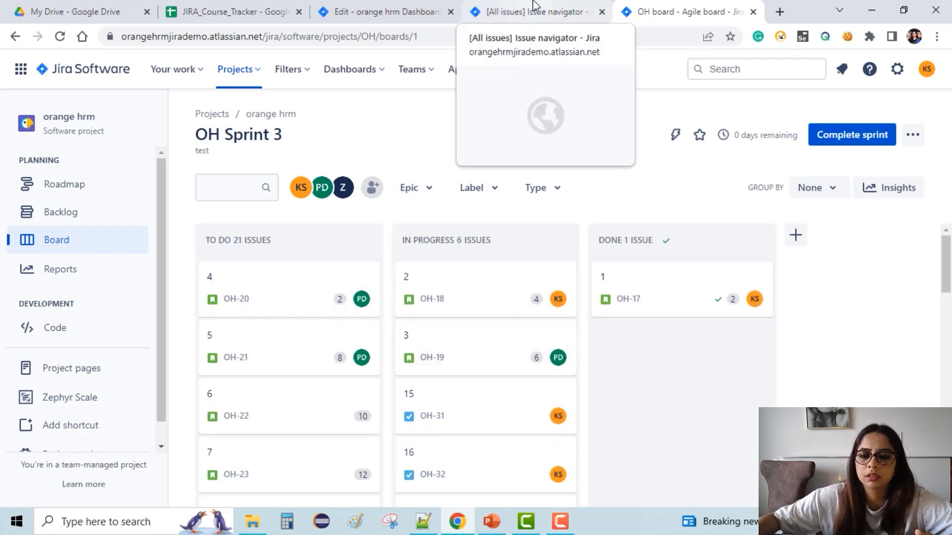
Configure the Sprint Burndown Gadget for OH board and OH Sprint 3, refreshing every 15 minutes, and save it.
left_click(347, 10)
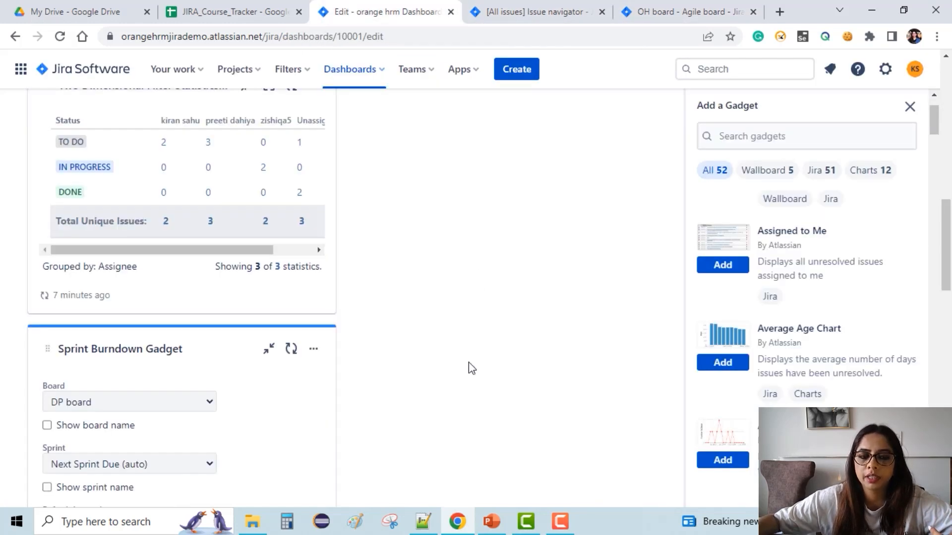
scroll(474, 367, "down", 3)
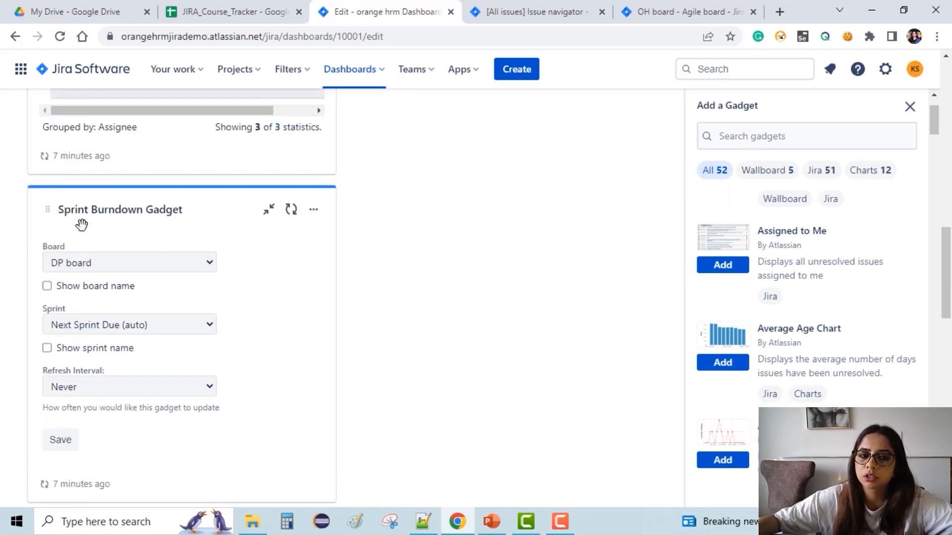
left_click(175, 263)
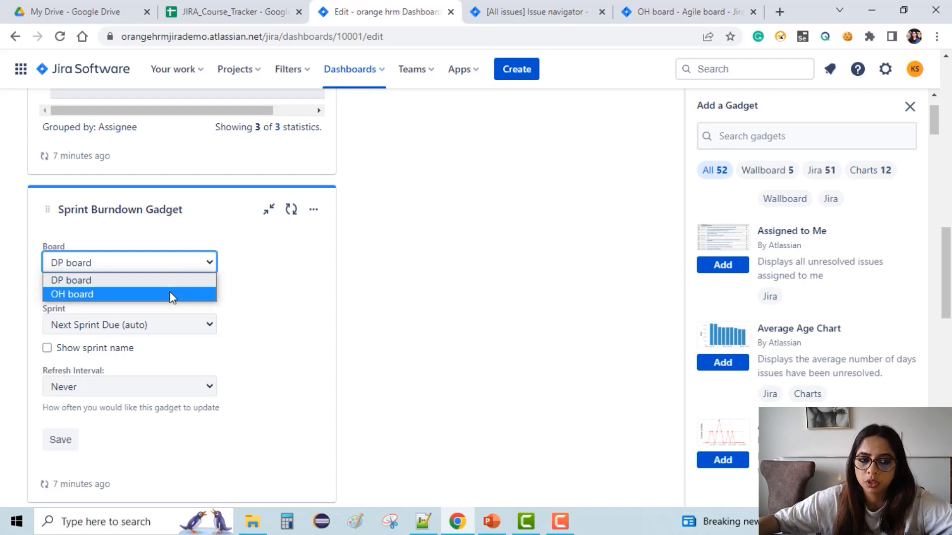
left_click(170, 293)
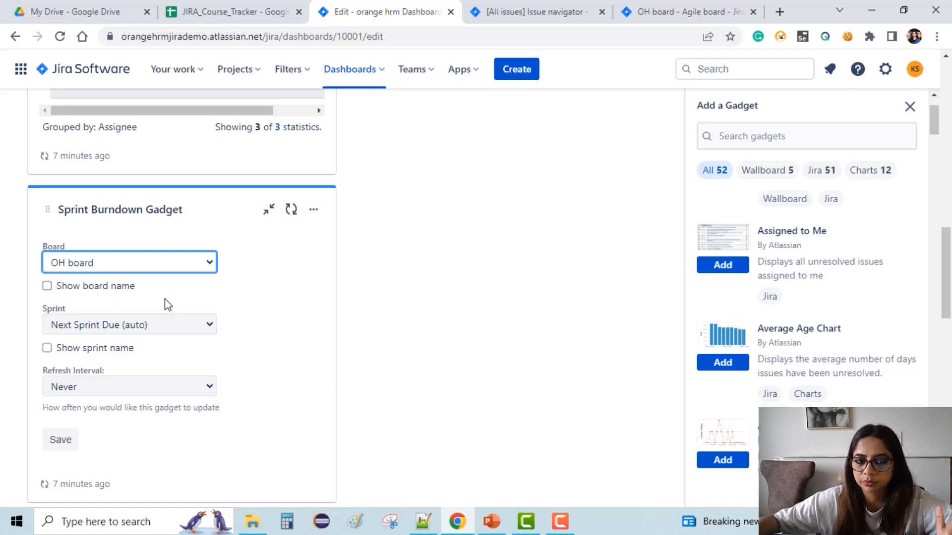
left_click(168, 327)
left_click(159, 357)
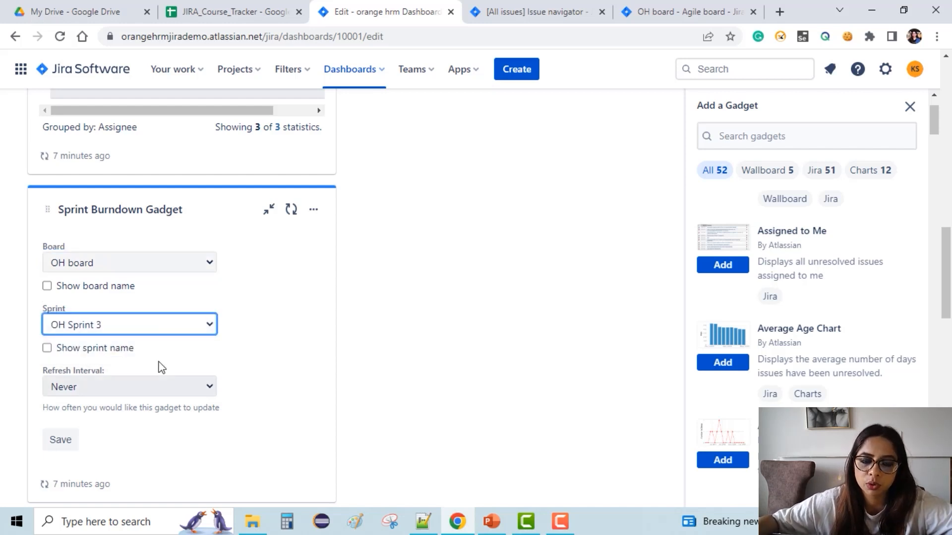
left_click(138, 384)
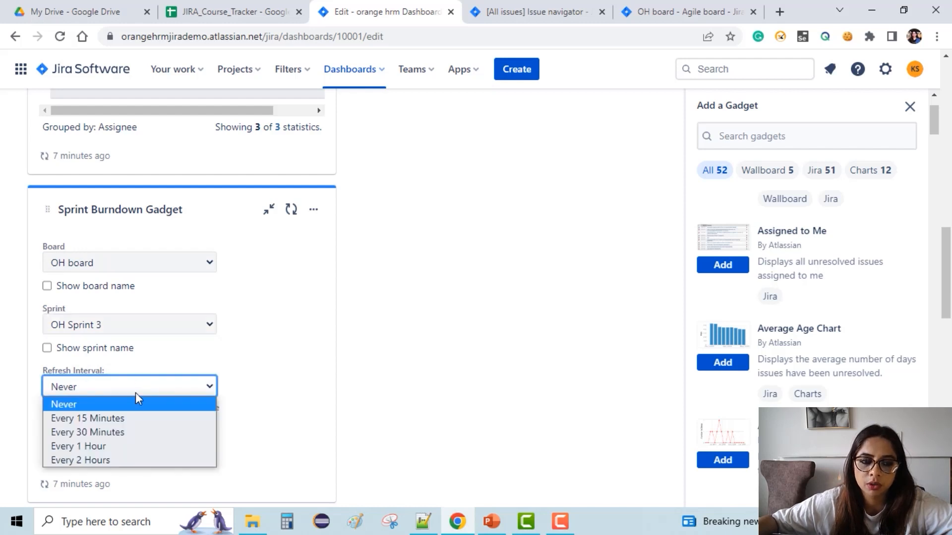
left_click(135, 421)
left_click(61, 449)
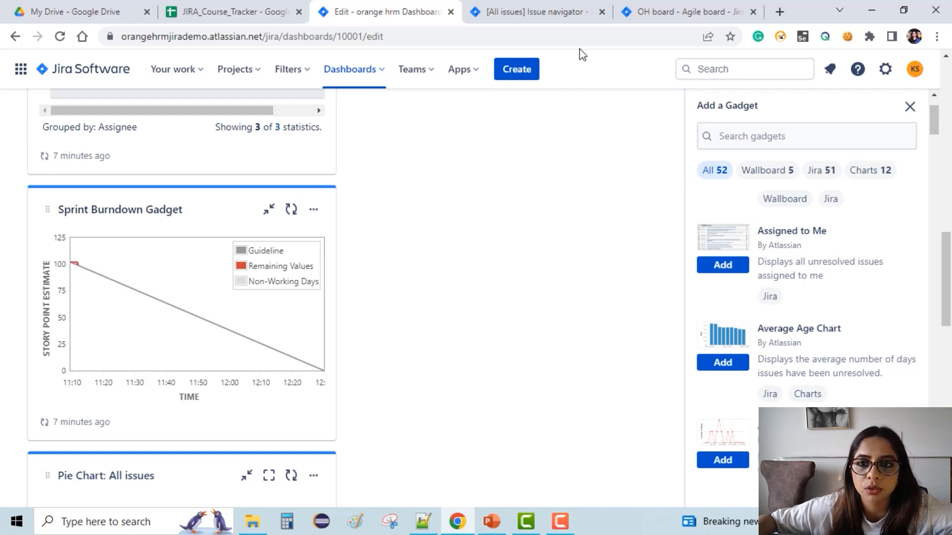
Move OH-18, OH-31 and OH-42 to Done and OH-22 to In Progress on the sprint board.
left_click(673, 11)
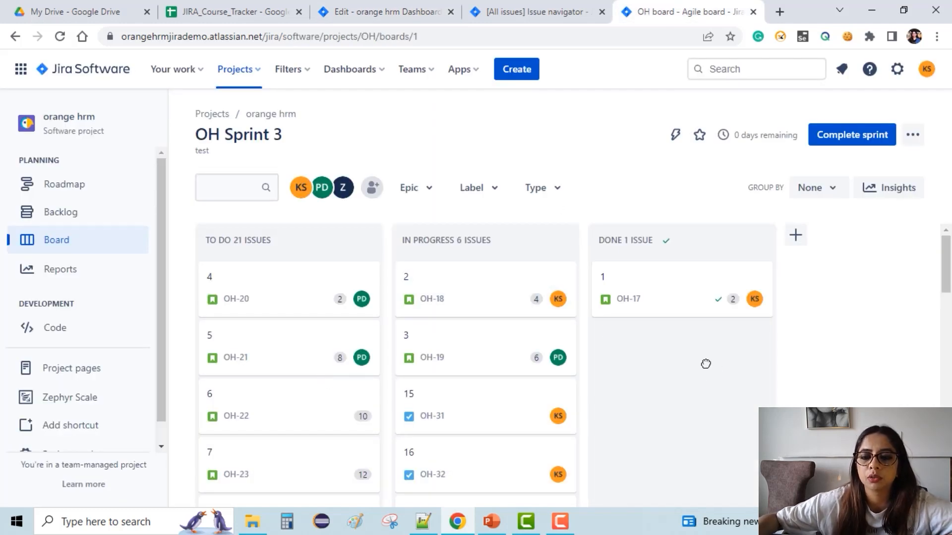
left_click_drag(459, 299, 690, 362)
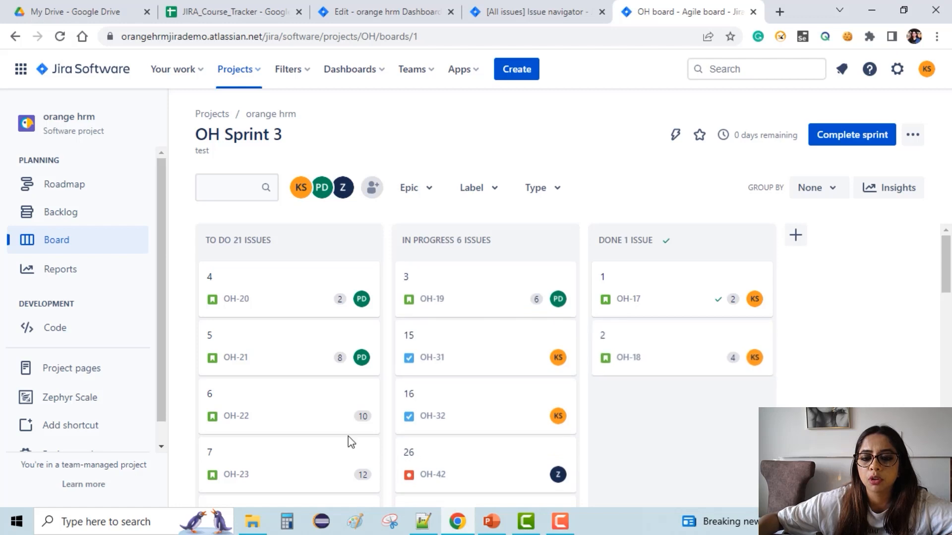
left_click_drag(283, 410, 506, 406)
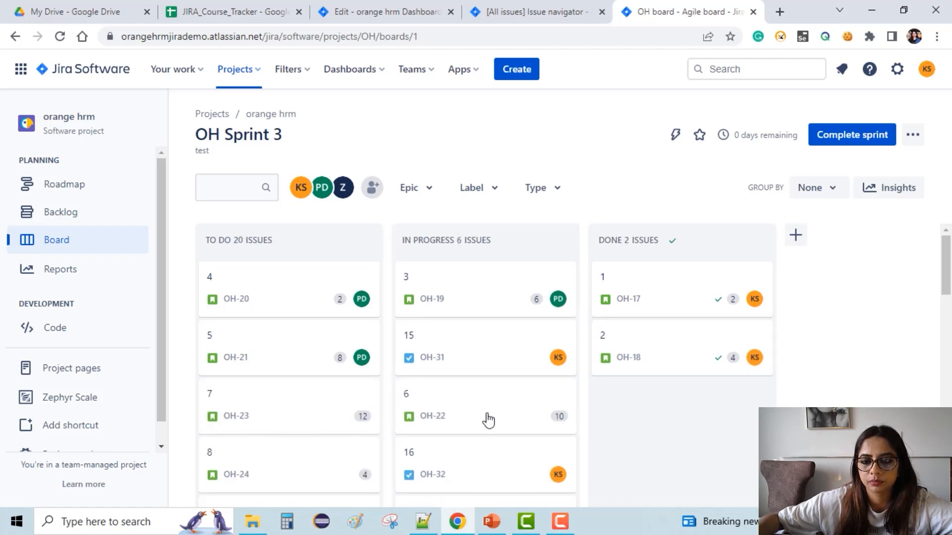
left_click_drag(605, 434, 645, 461)
left_click_drag(504, 469, 729, 471)
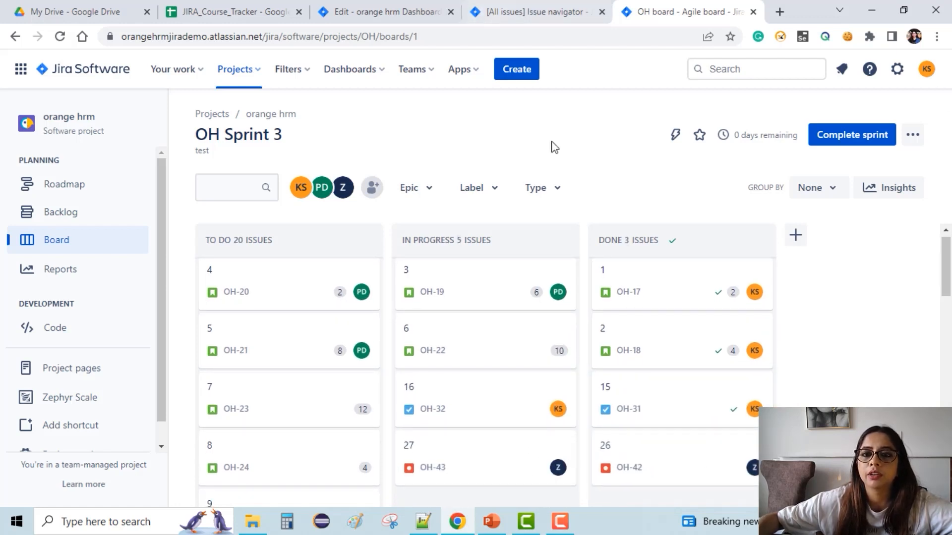
Refresh the Sprint Burndown Gadget on the dashboard.
left_click(376, 11)
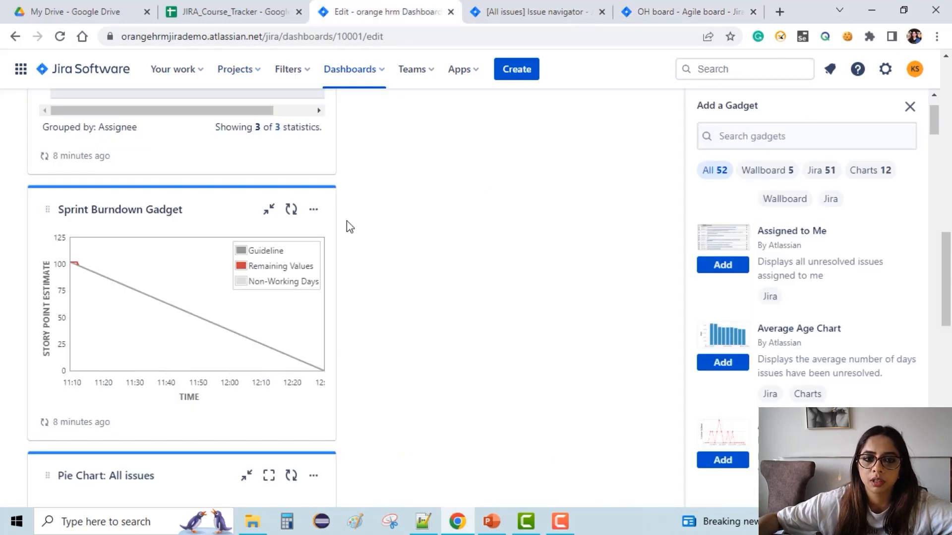
left_click(296, 205)
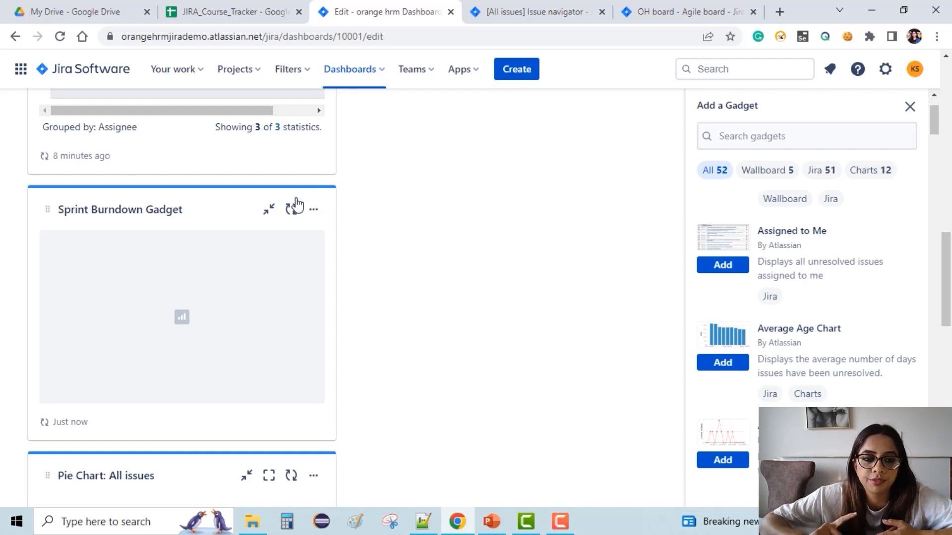
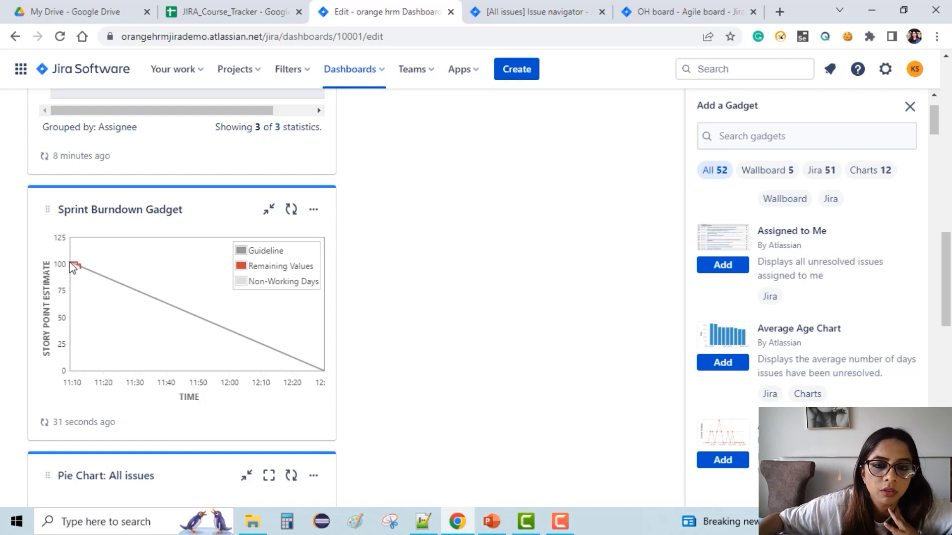
Open the OH board in a new browser tab and switch it to the Backlog view.
left_click(694, 12)
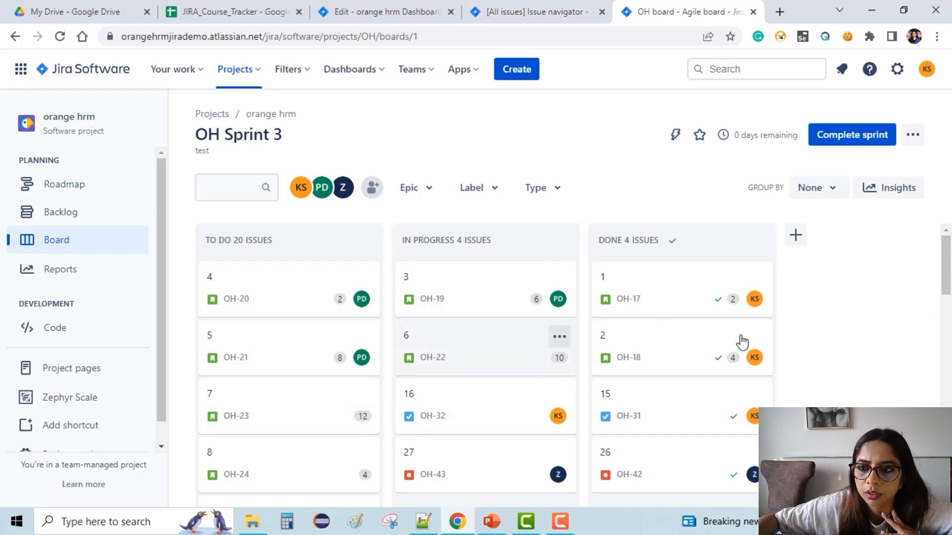
scroll(580, 357, "down", 6)
scroll(645, 347, "down", 8)
scroll(621, 344, "up", 15)
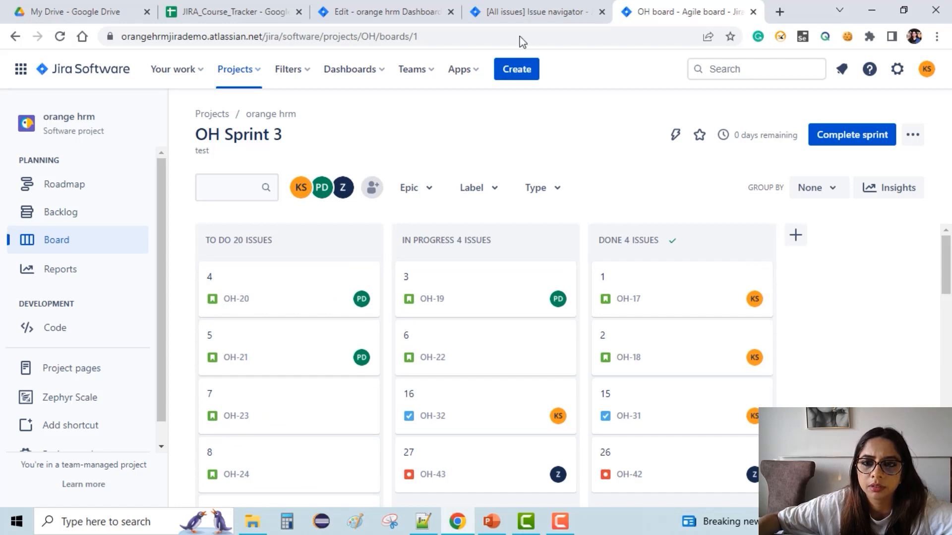
left_click(545, 11)
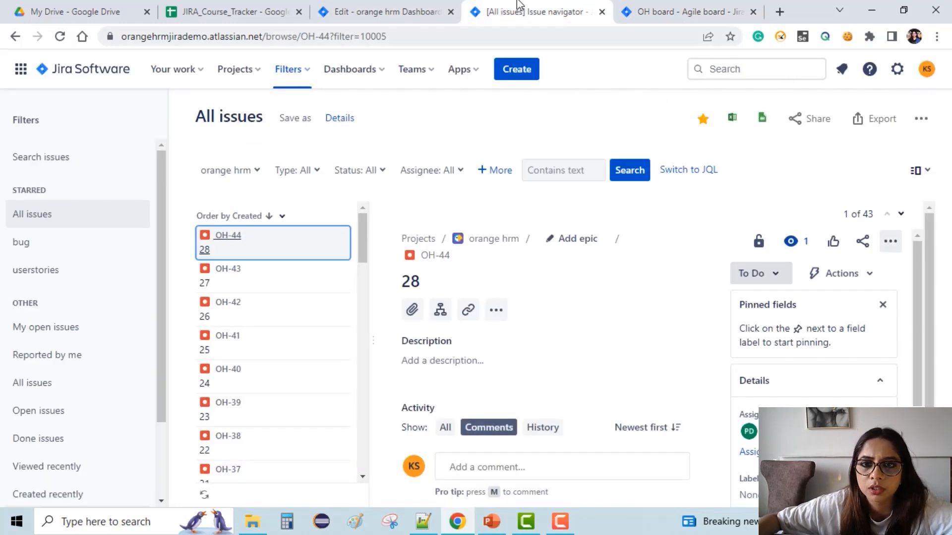
left_click(673, 11)
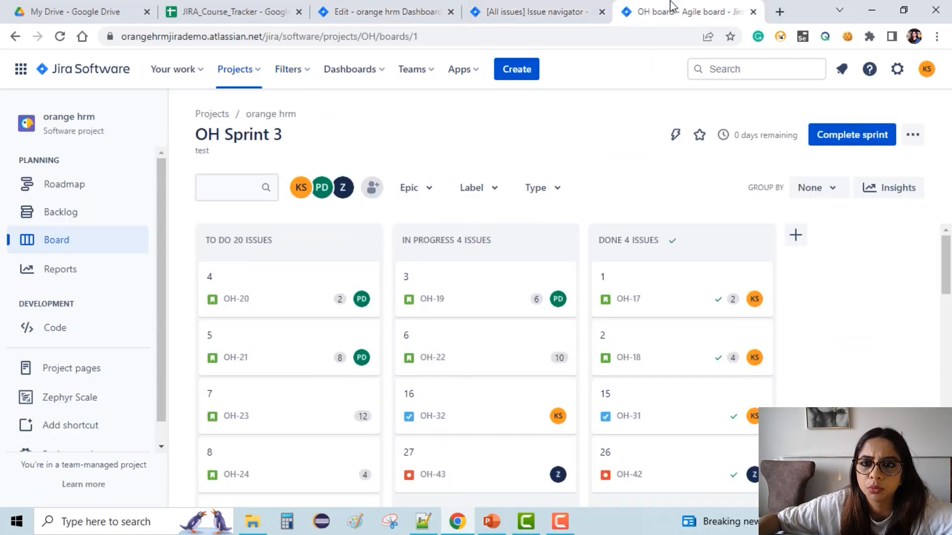
right_click(55, 239)
left_click(90, 249)
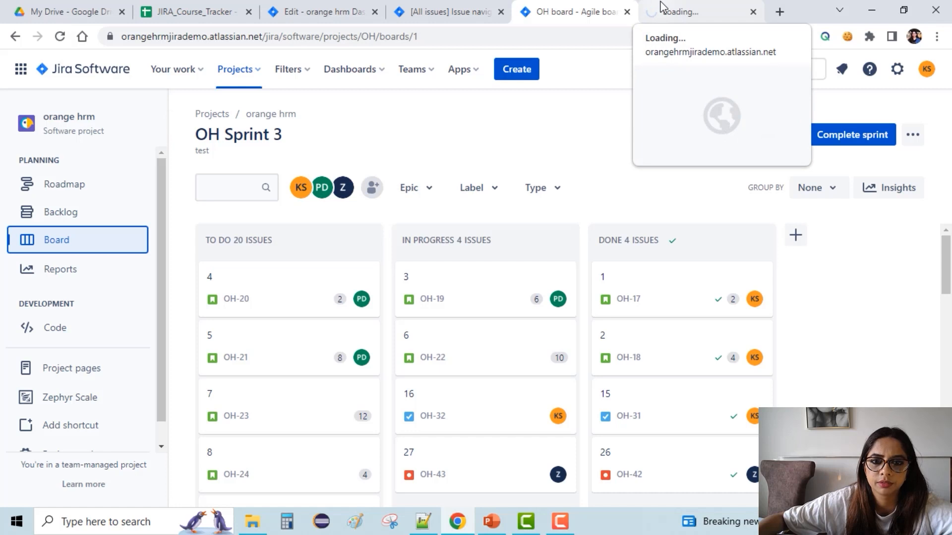
left_click(688, 3)
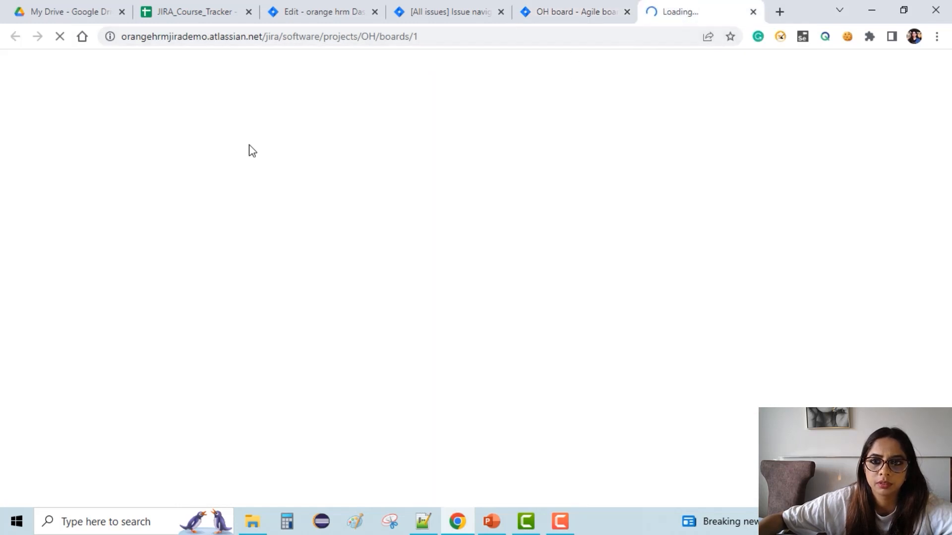
left_click(600, 6)
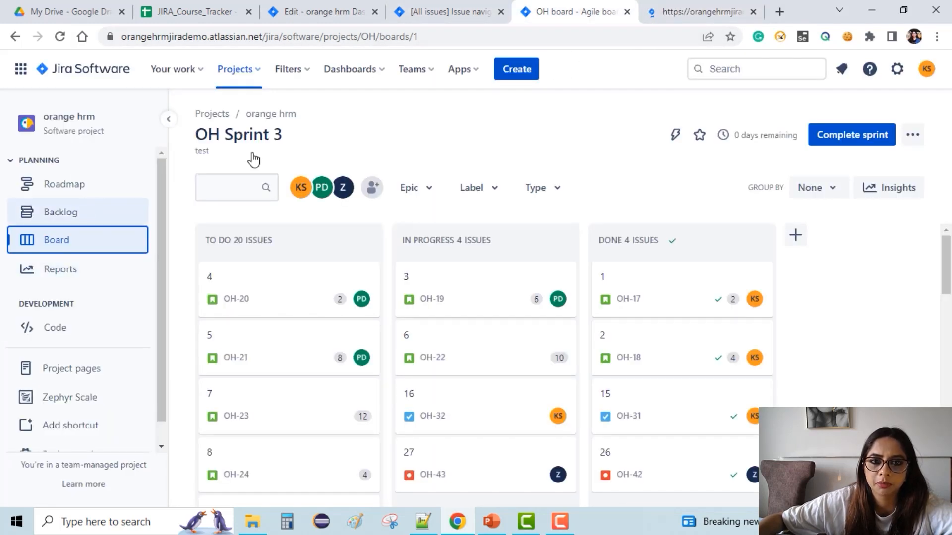
left_click(669, 10)
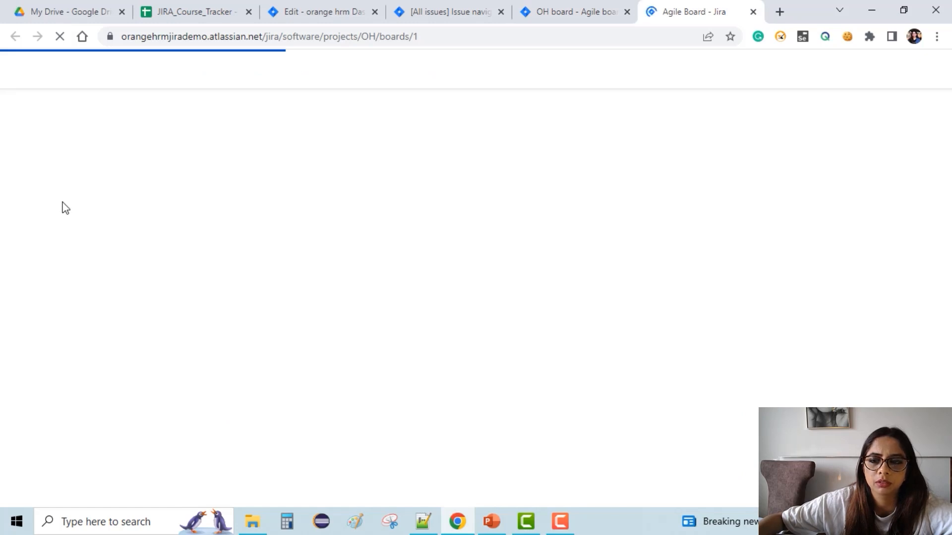
left_click(68, 217)
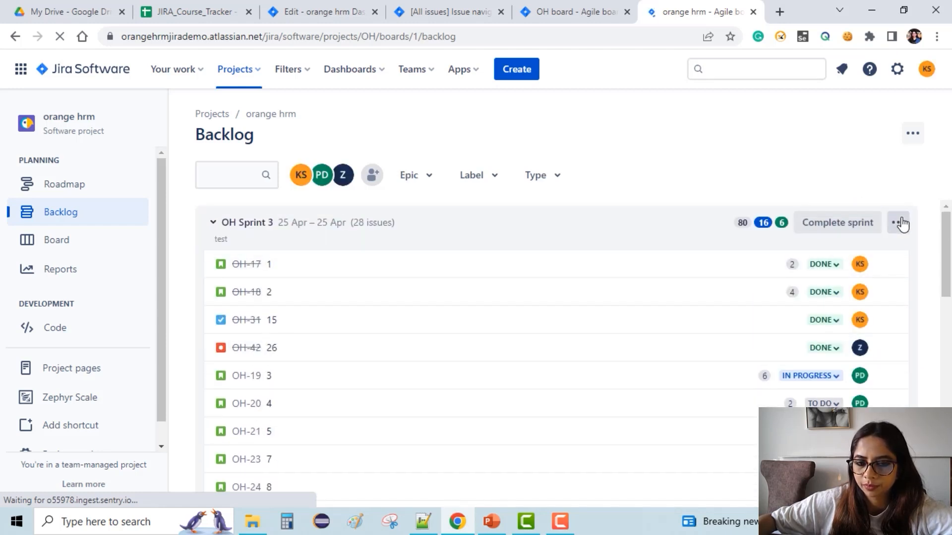
Open the OH Sprint 3 options menu, then display the Backlog insights panel for the sprint.
left_click(899, 223)
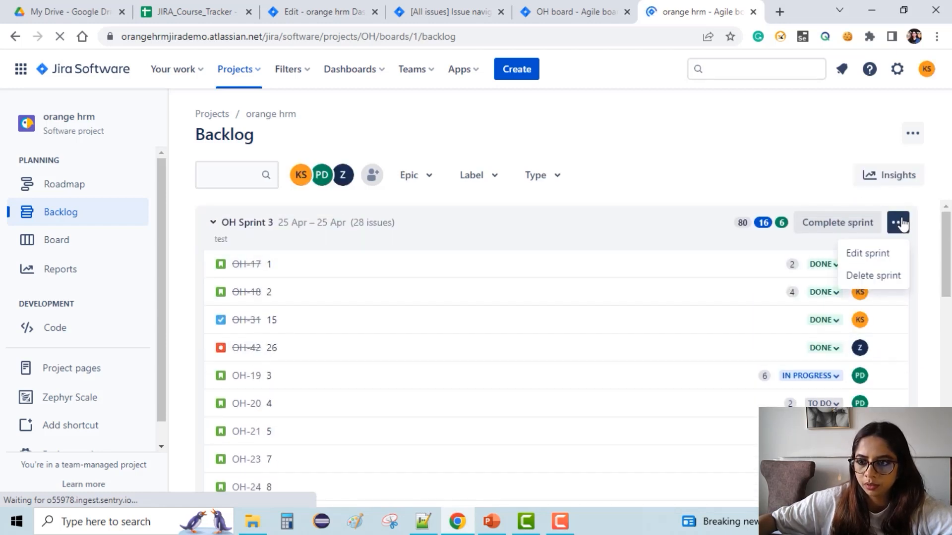
left_click(900, 223)
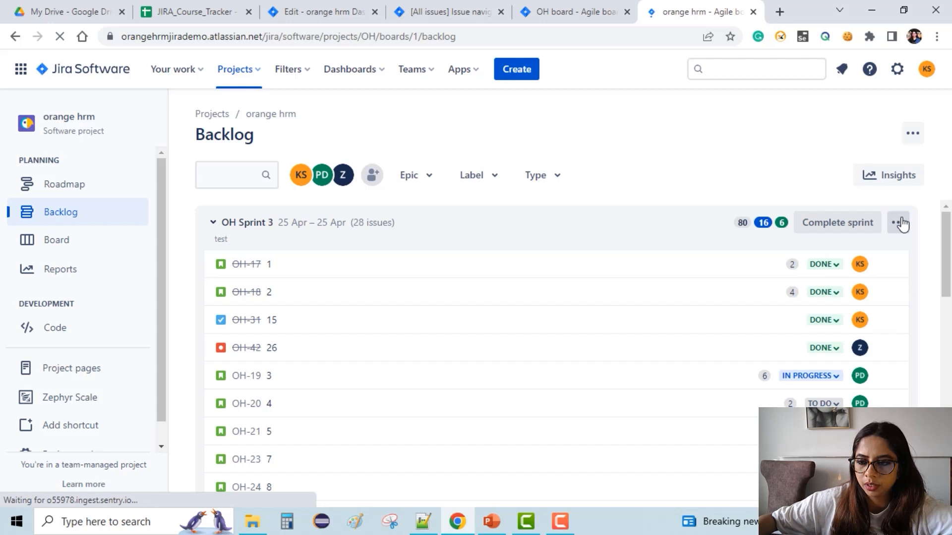
left_click(901, 176)
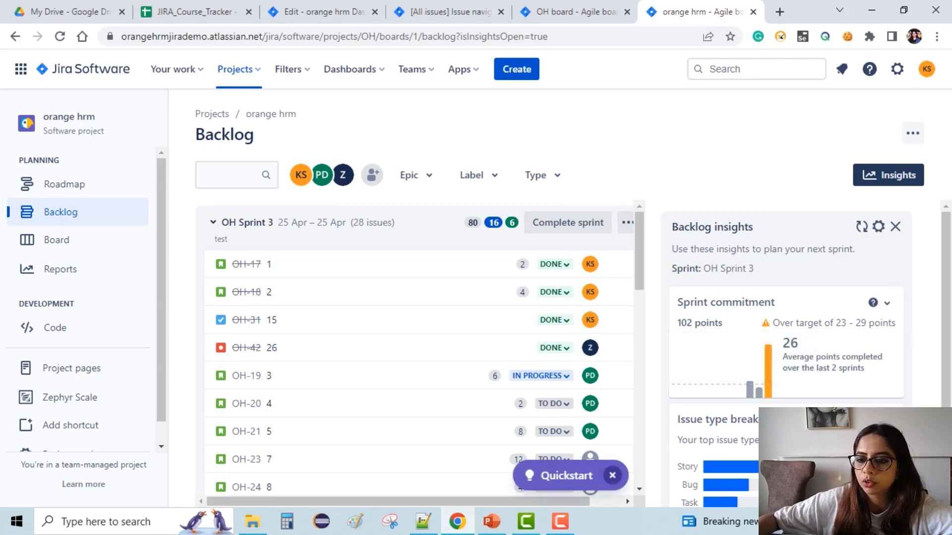
scroll(793, 347, "down", 1)
scroll(715, 398, "down", 2)
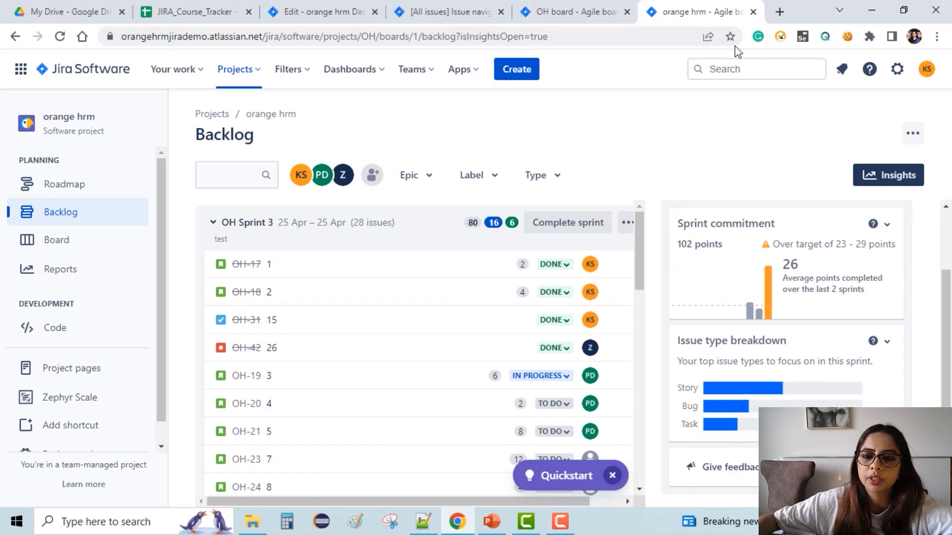
left_click(577, 11)
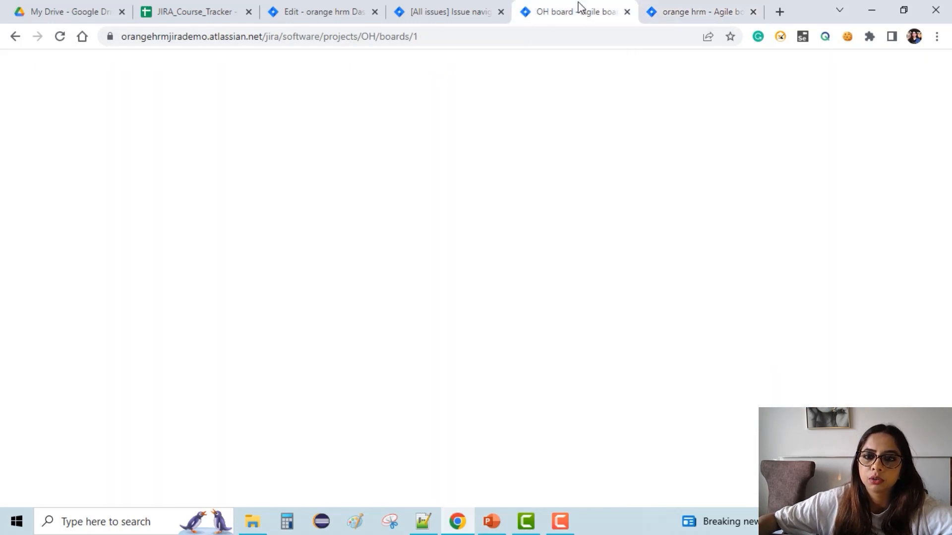
left_click(431, 12)
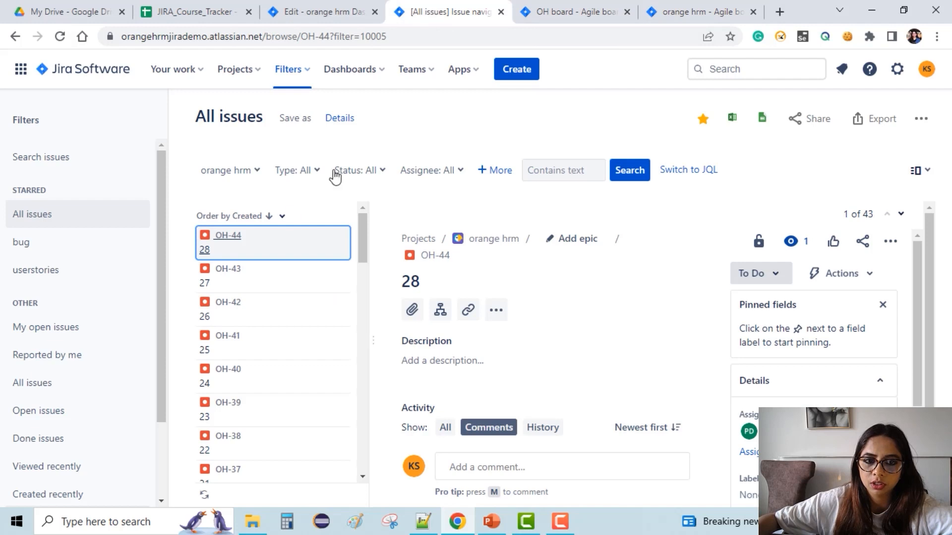
left_click(355, 17)
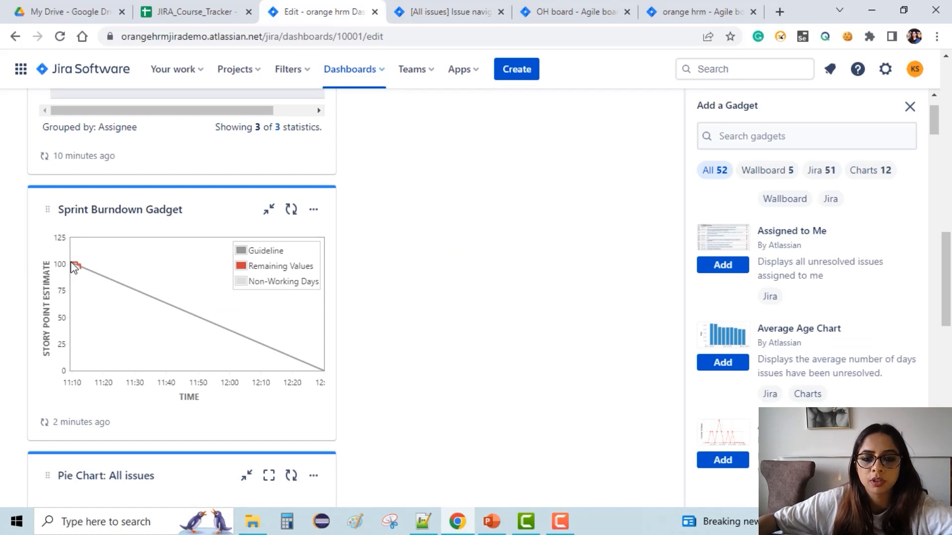
left_click(699, 6)
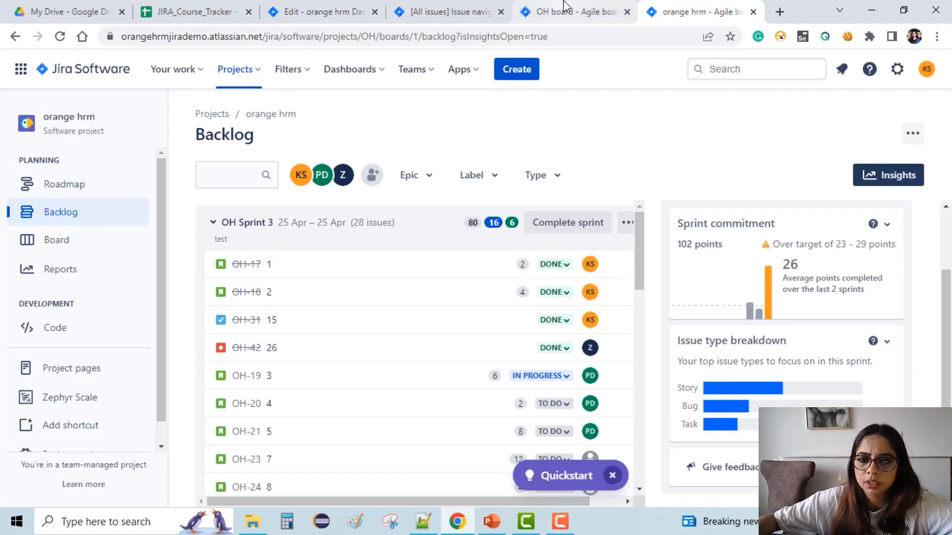
Move OH-19, OH-21, OH-23 and OH-32 to Done on the OH Sprint 3 board.
left_click(564, 6)
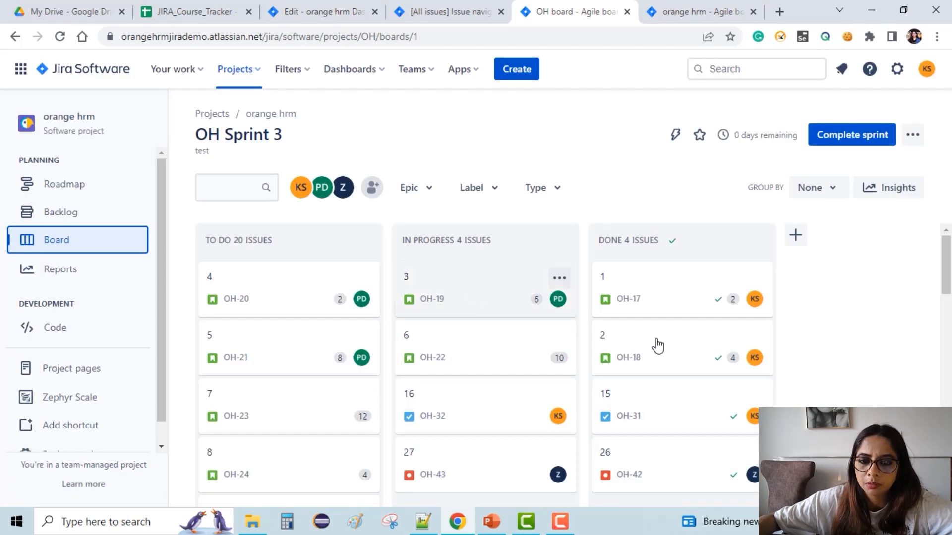
left_click_drag(658, 346, 676, 350)
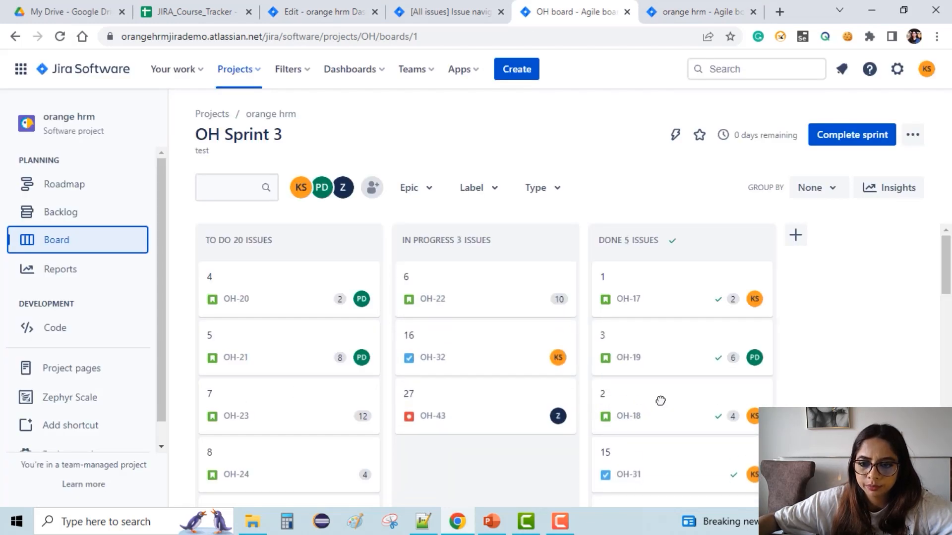
left_click_drag(211, 346, 662, 349)
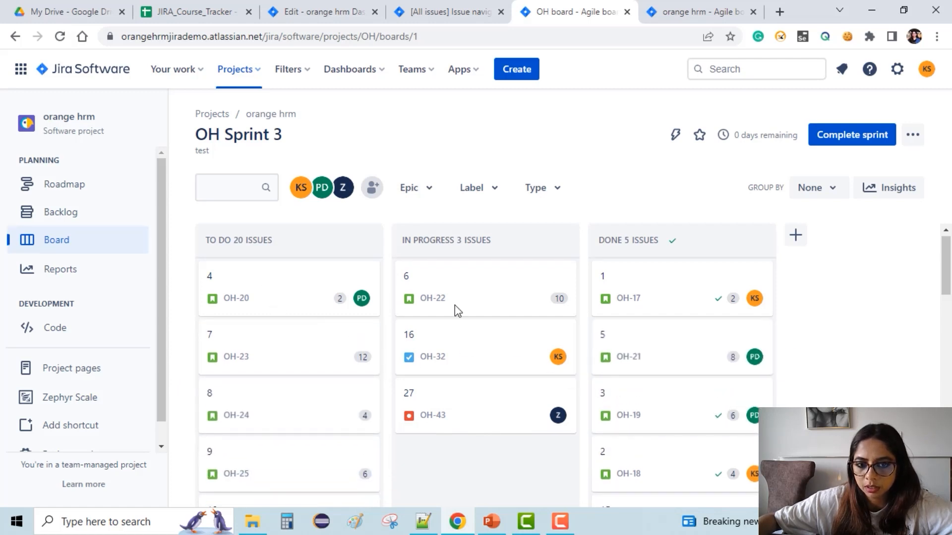
left_click_drag(314, 372, 659, 397)
left_click_drag(547, 367, 680, 395)
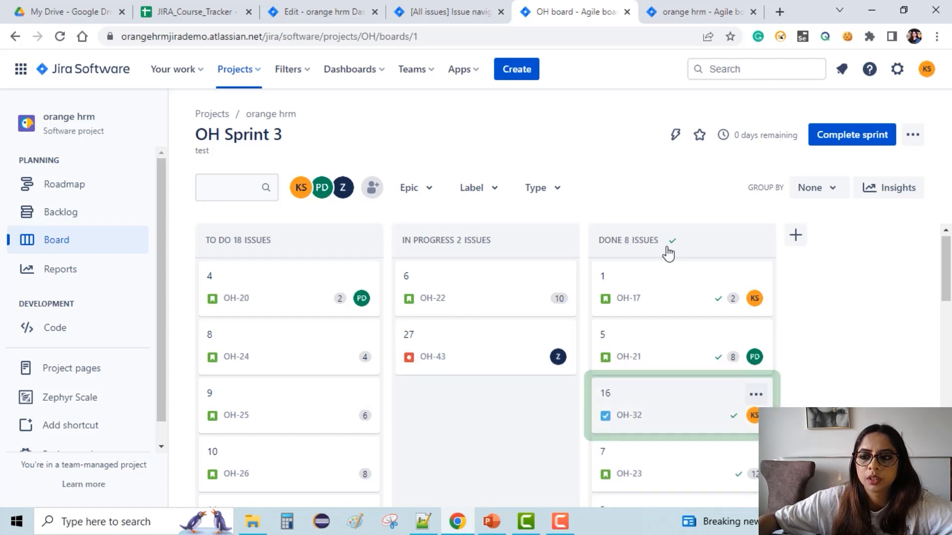
Refresh the Sprint Burndown Gadget on the dashboard and finish editing the orange hrm Dashboard.
left_click(323, 11)
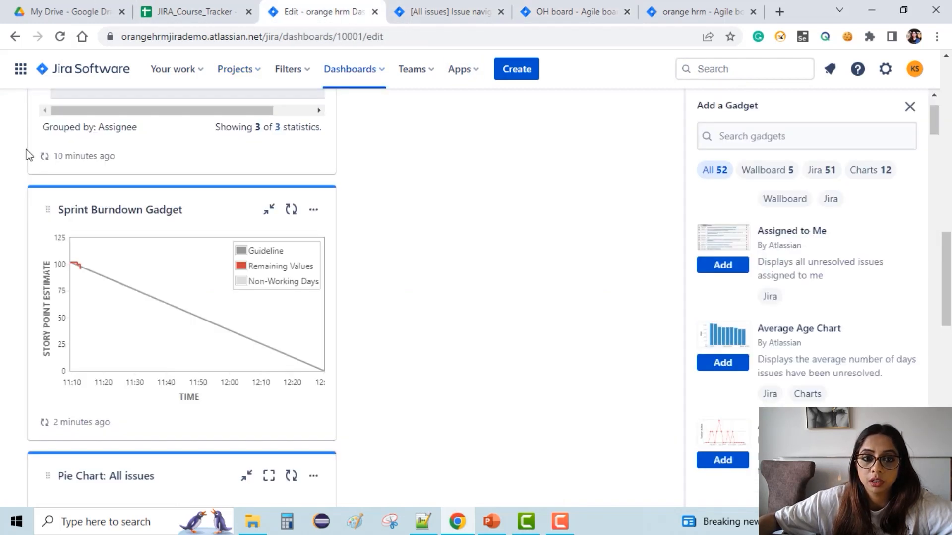
left_click(294, 210)
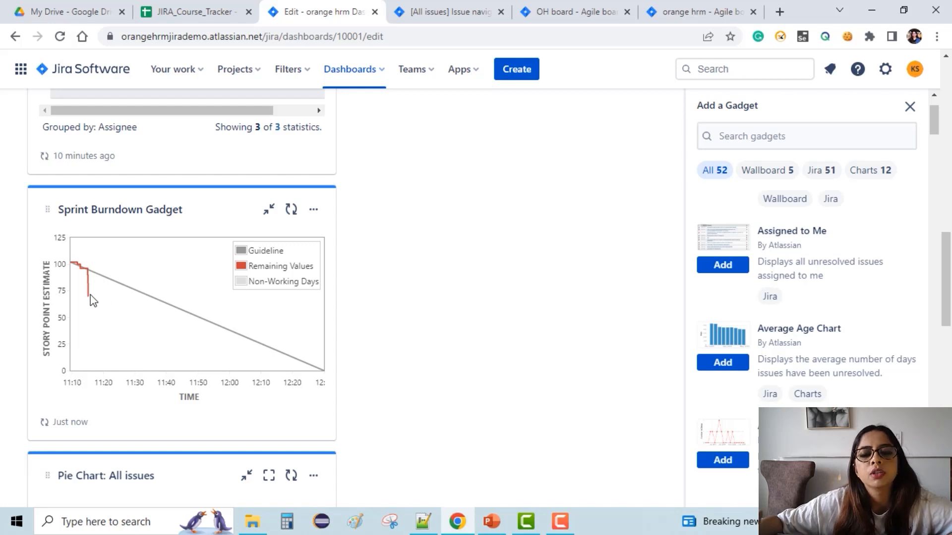
scroll(207, 239, "up", 12)
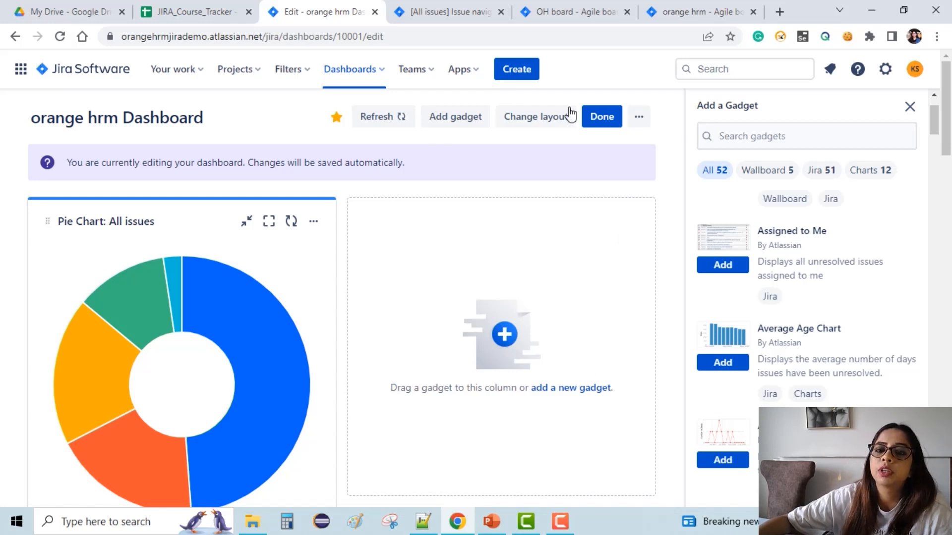
left_click(604, 120)
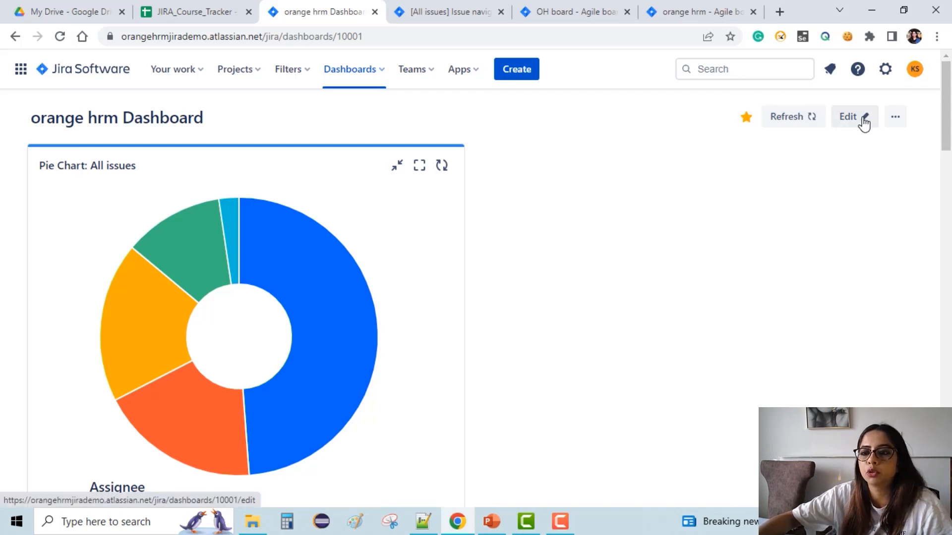
Try to share the orange hrm Dashboard with Project viewers and save the share settings.
left_click(895, 117)
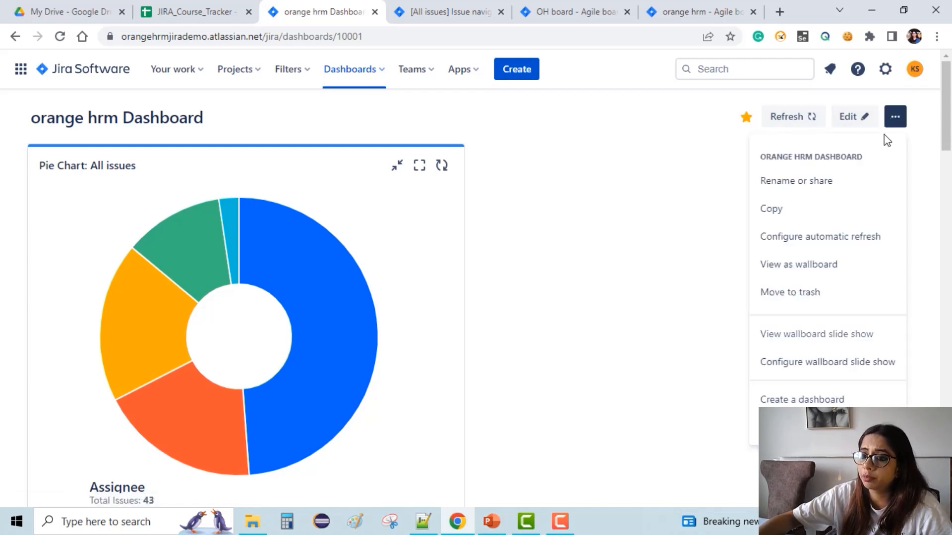
left_click(825, 183)
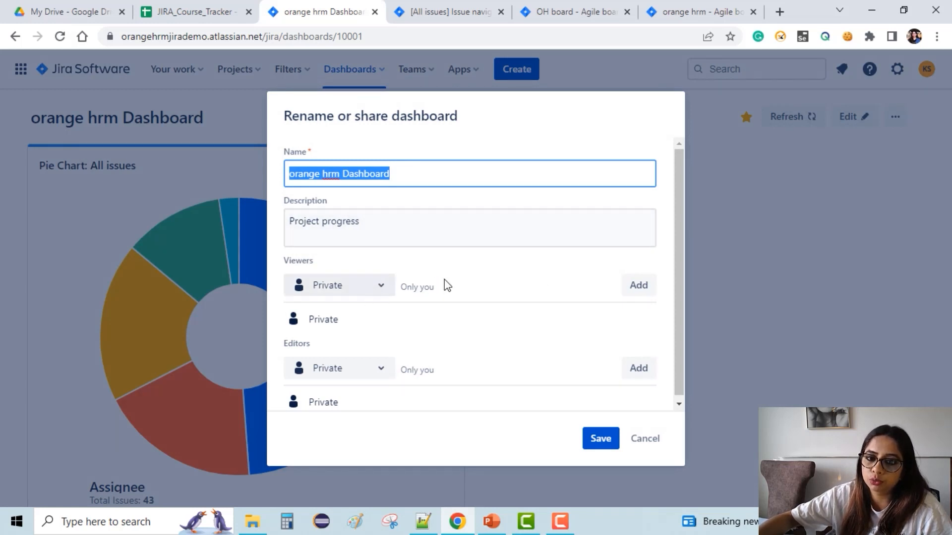
scroll(442, 371, "down", 1)
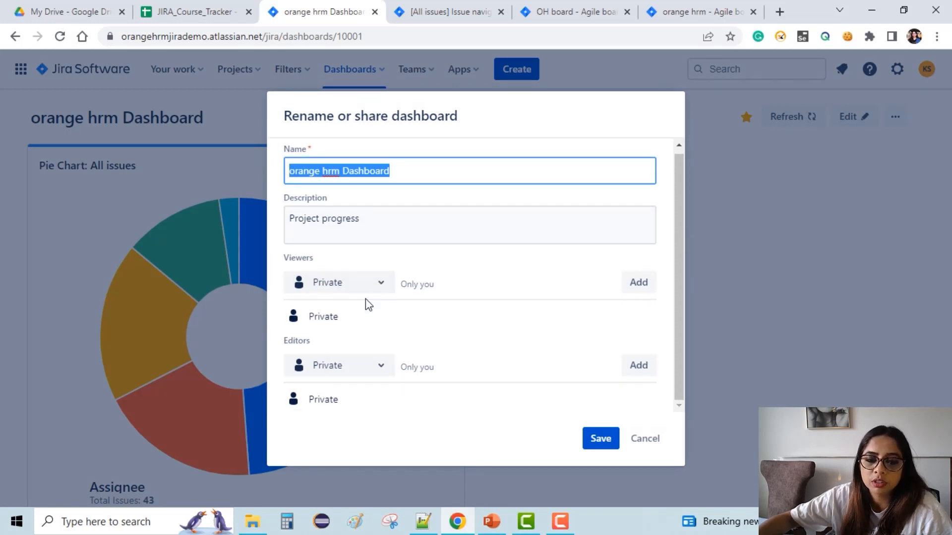
left_click(373, 287)
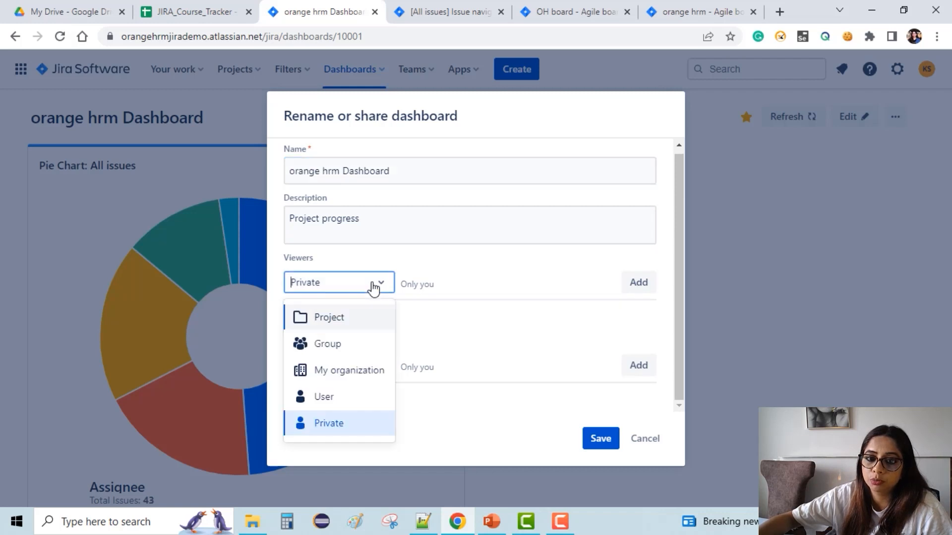
left_click(333, 323)
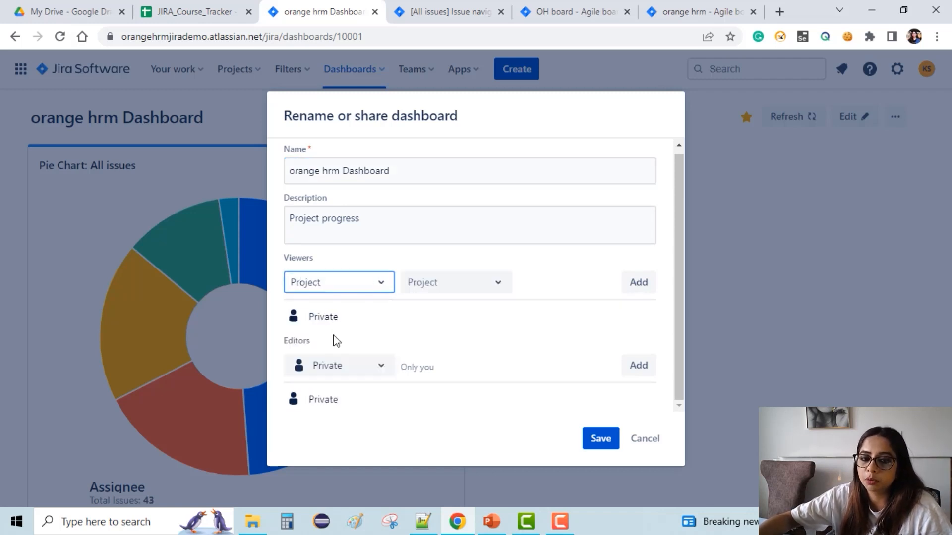
left_click(601, 439)
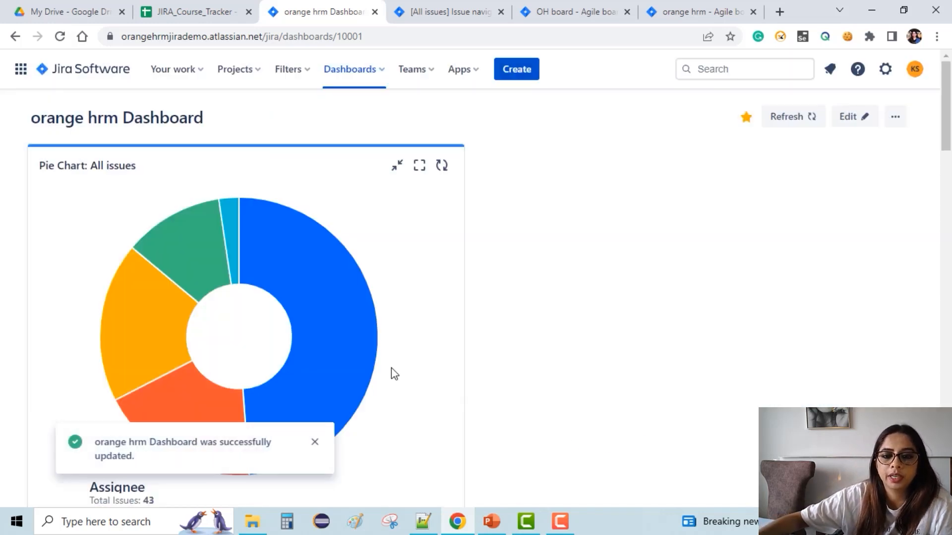
Try to share the orange hrm Dashboard with viewers from the orange hrm project's Administrator role and save.
left_click(893, 118)
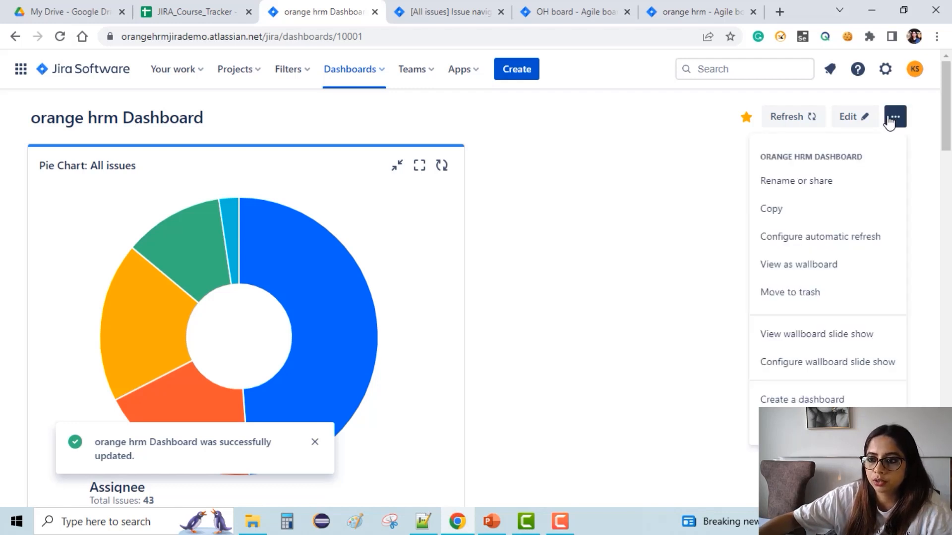
left_click(828, 185)
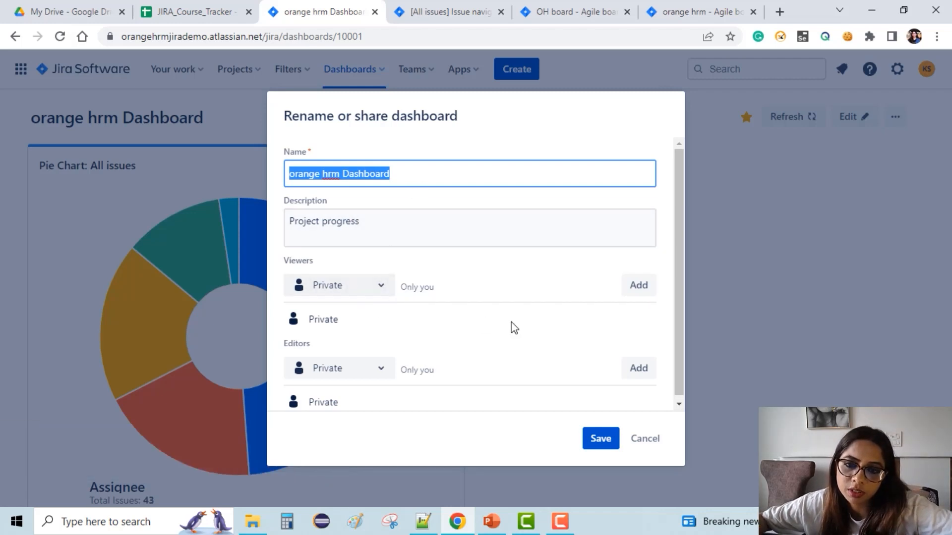
scroll(369, 347, "down", 1)
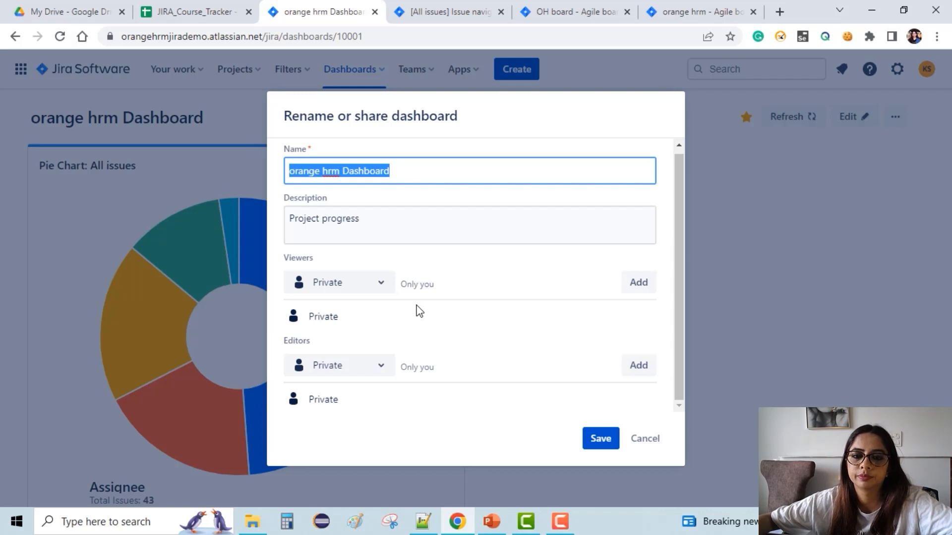
left_click(379, 287)
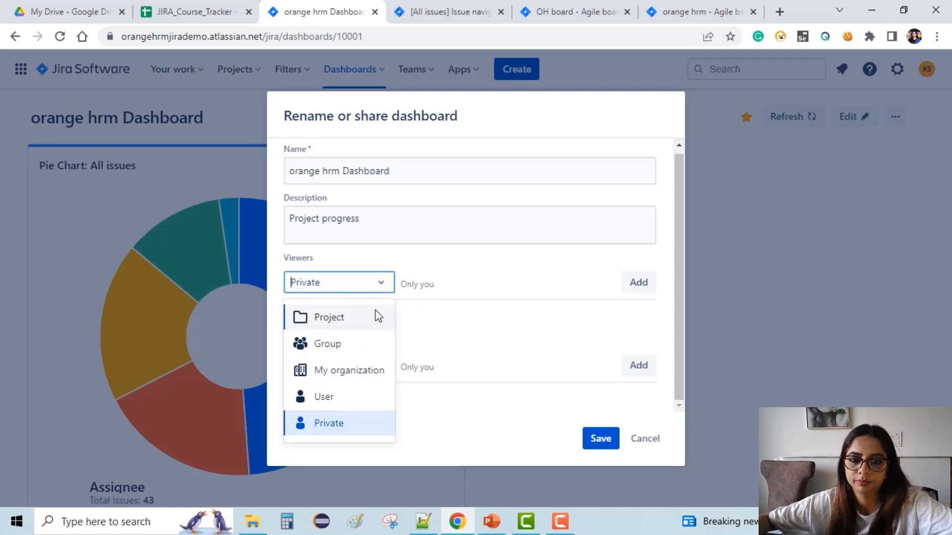
left_click(329, 322)
left_click(475, 284)
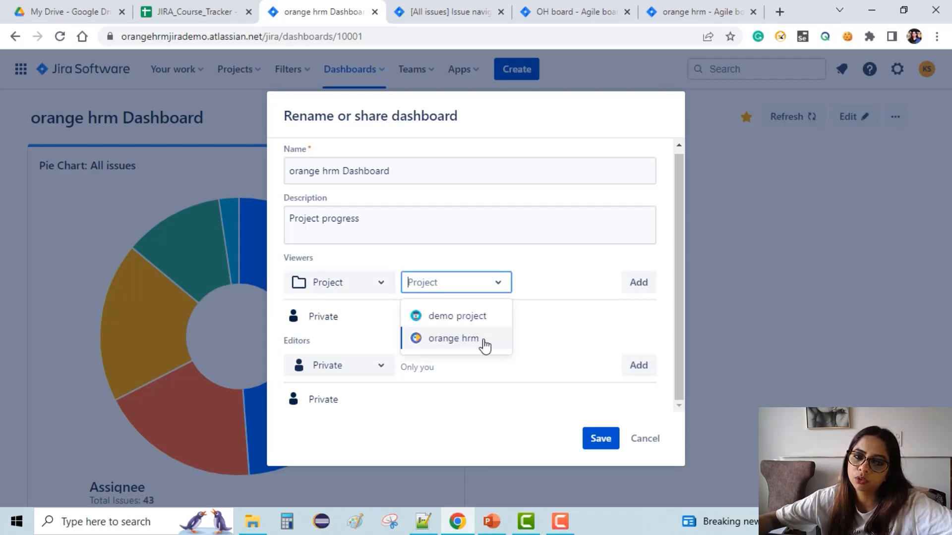
left_click(479, 340)
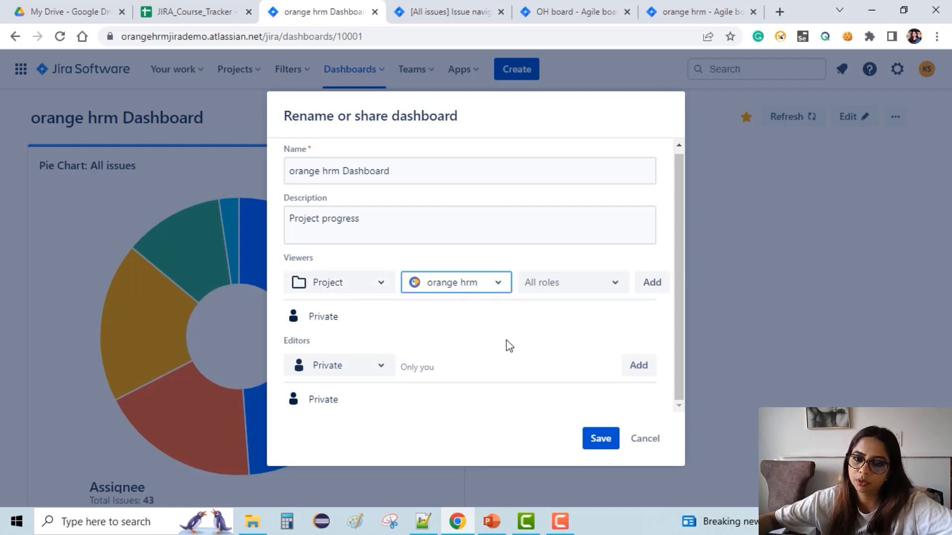
left_click(609, 284)
left_click(609, 316)
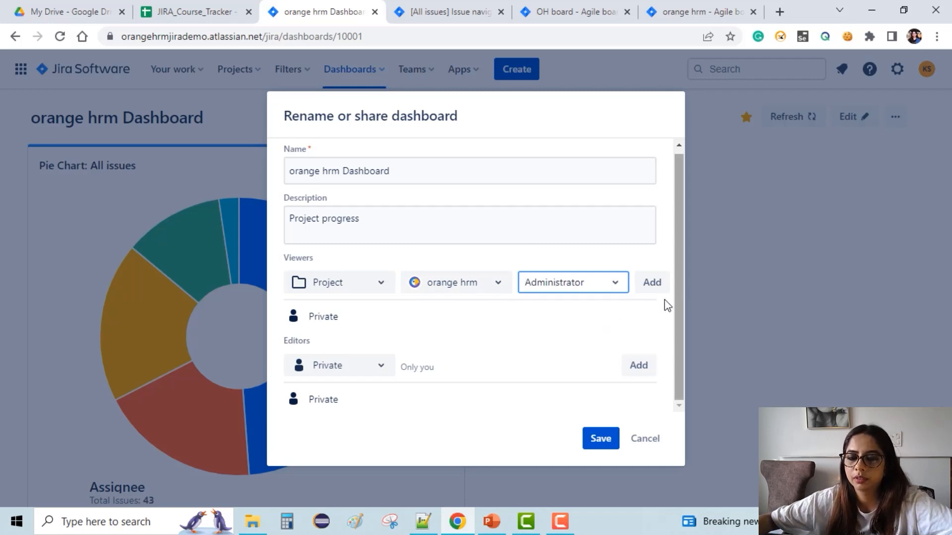
left_click(598, 442)
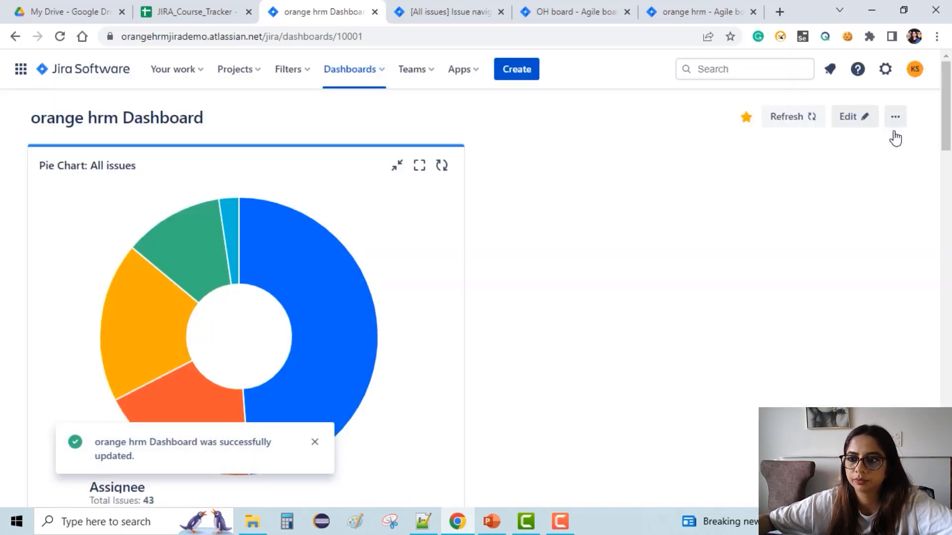
Try to give the orange hrm project edit access to the dashboard through a project role and save.
left_click(895, 122)
left_click(809, 183)
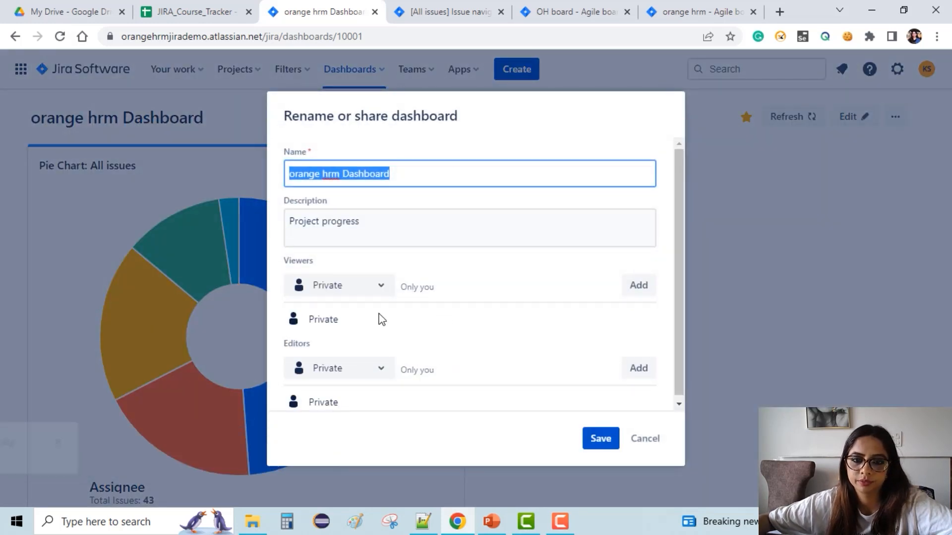
left_click(370, 376)
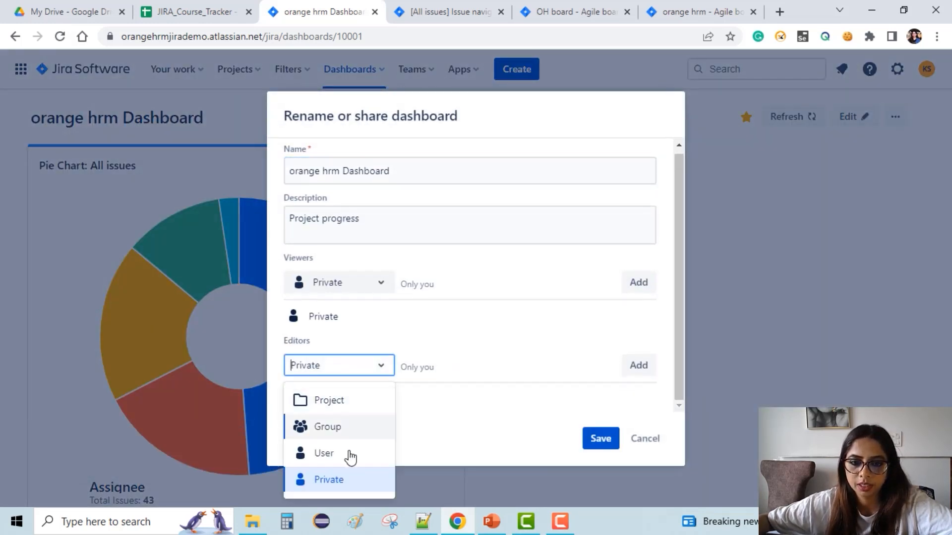
left_click(350, 401)
left_click(454, 378)
left_click(459, 418)
left_click(618, 370)
left_click(588, 408)
left_click(597, 437)
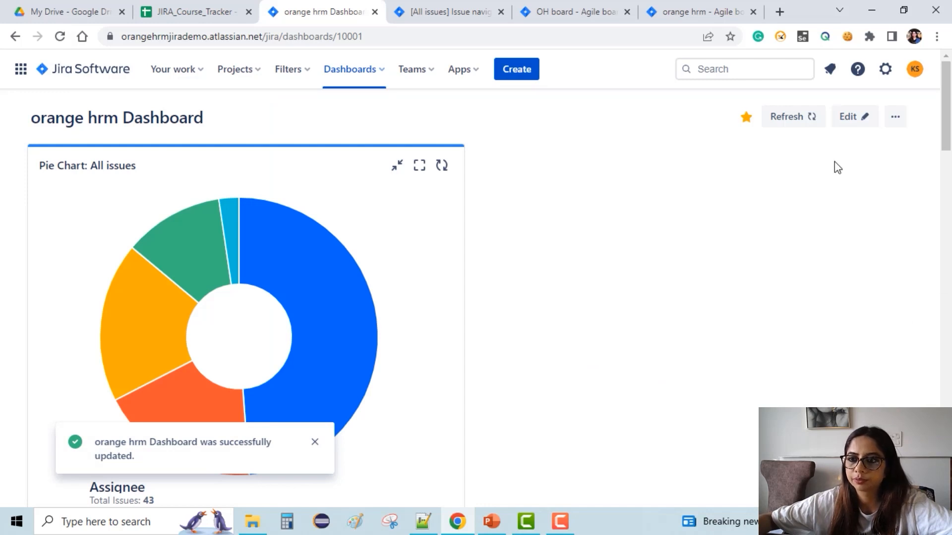
Scroll through the dashboard to review the Pie Chart, Two Dimensional Filter Statistics and Sprint Burndown gadgets.
scroll(438, 242, "down", 1)
scroll(438, 243, "up", 1)
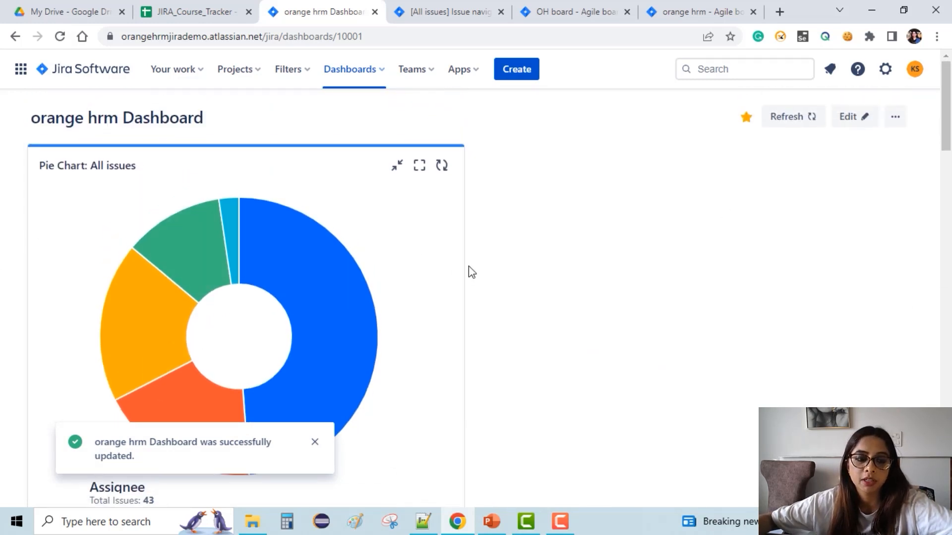
scroll(330, 283, "down", 3)
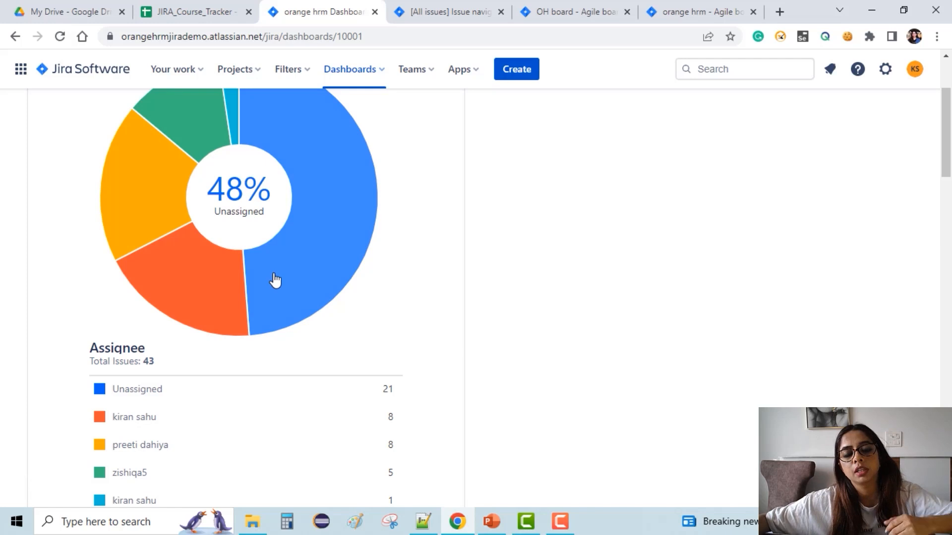
scroll(288, 280, "down", 3)
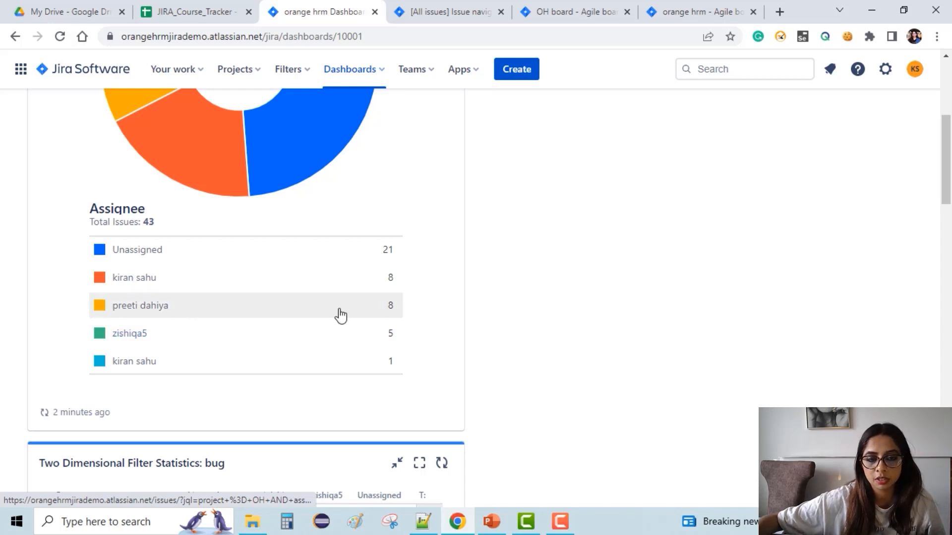
scroll(273, 319, "up", 4)
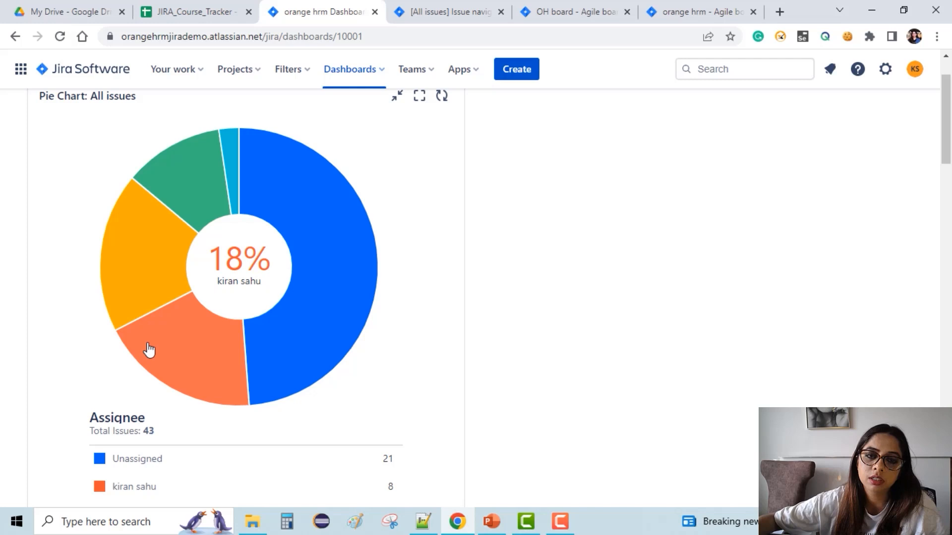
scroll(199, 353, "down", 4)
scroll(197, 355, "up", 3)
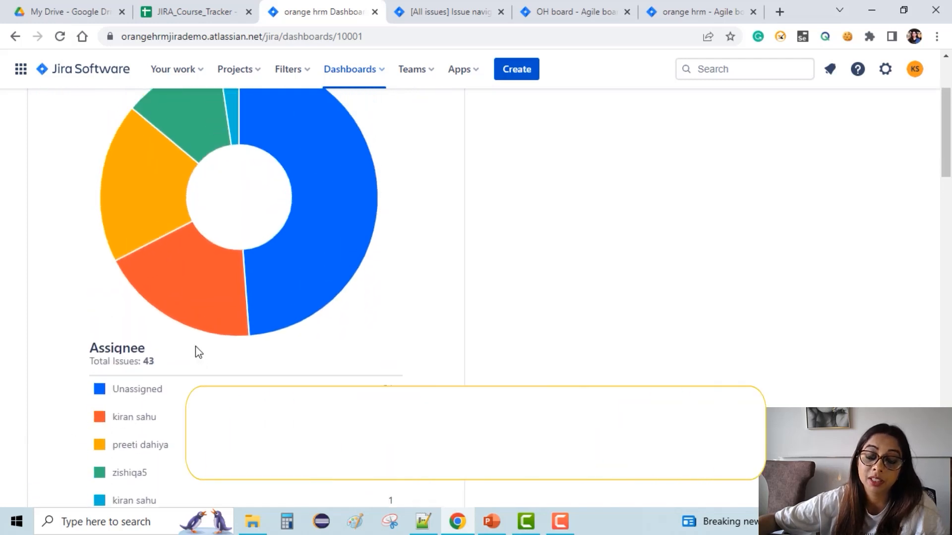
scroll(197, 351, "down", 3)
scroll(196, 347, "down", 5)
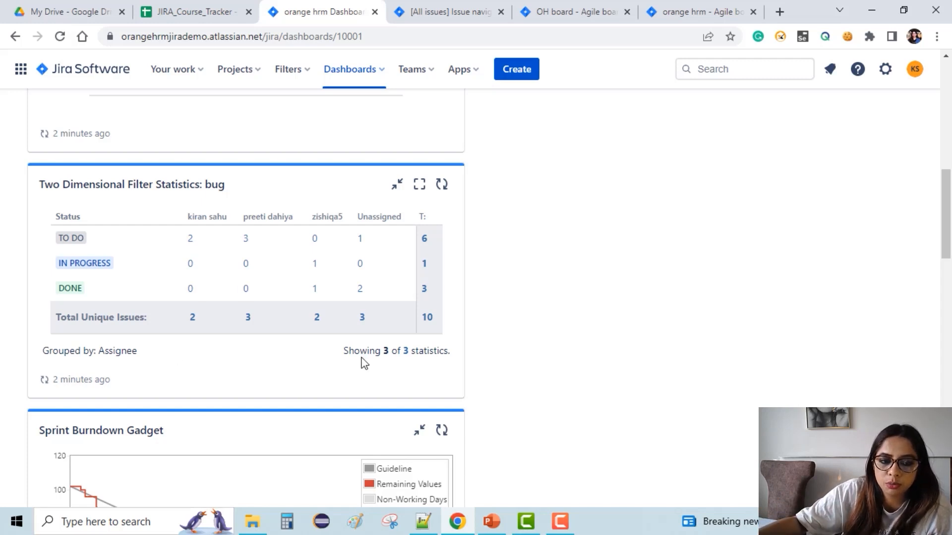
scroll(265, 359, "down", 3)
scroll(350, 385, "down", 7)
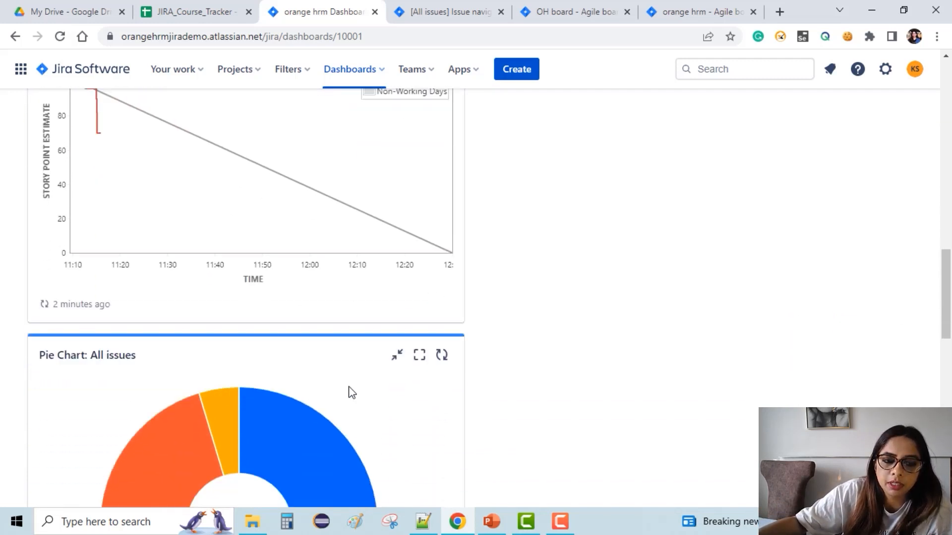
scroll(69, 316, "down", 3)
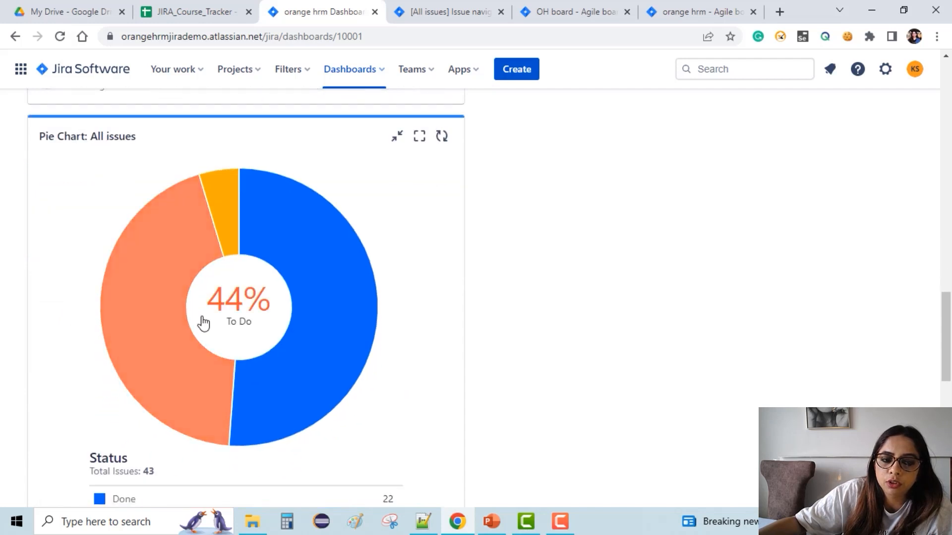
scroll(145, 310, "down", 1)
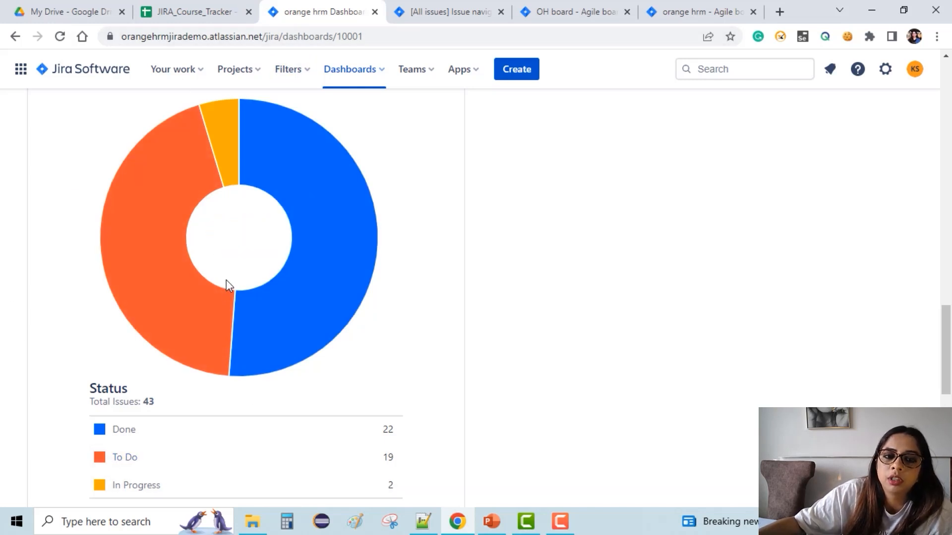
scroll(226, 279, "down", 2)
scroll(224, 280, "up", 2)
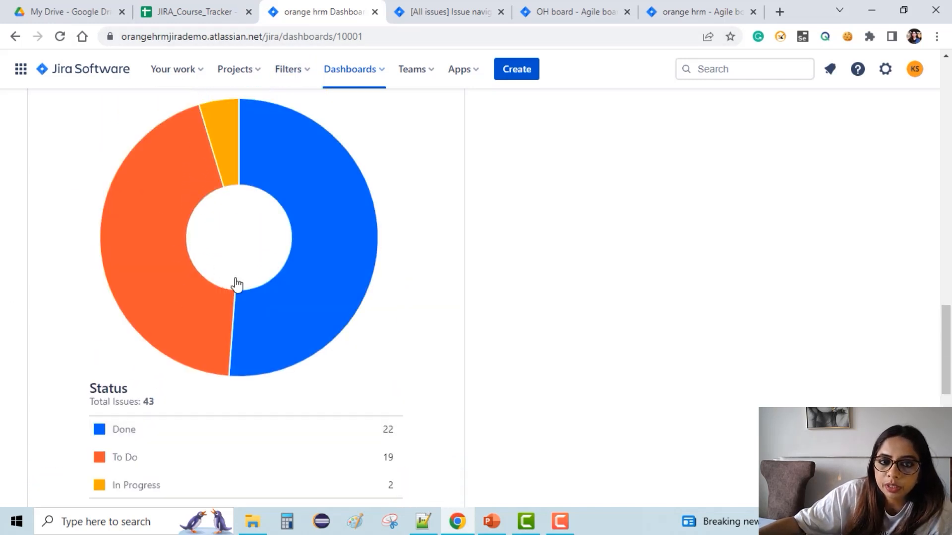
scroll(225, 279, "down", 4)
scroll(237, 282, "down", 6)
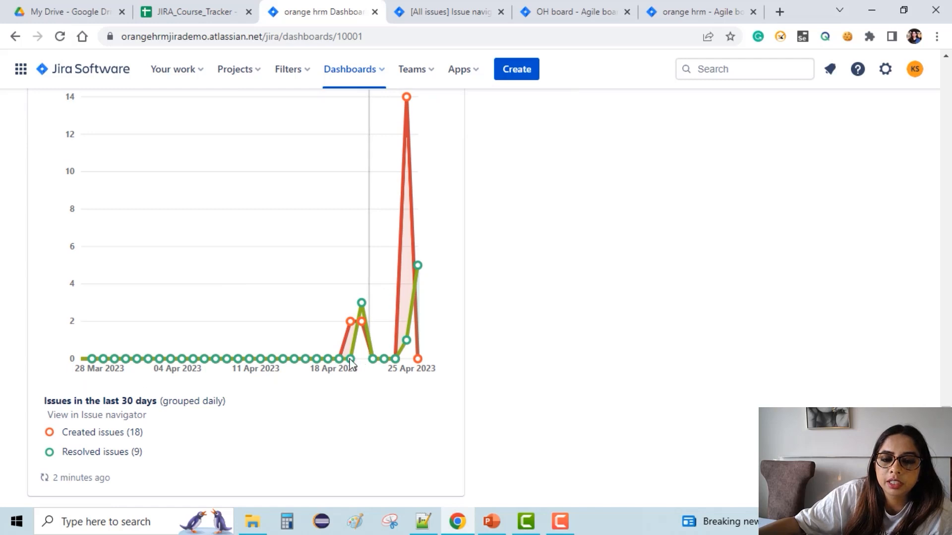
scroll(117, 332, "up", 3)
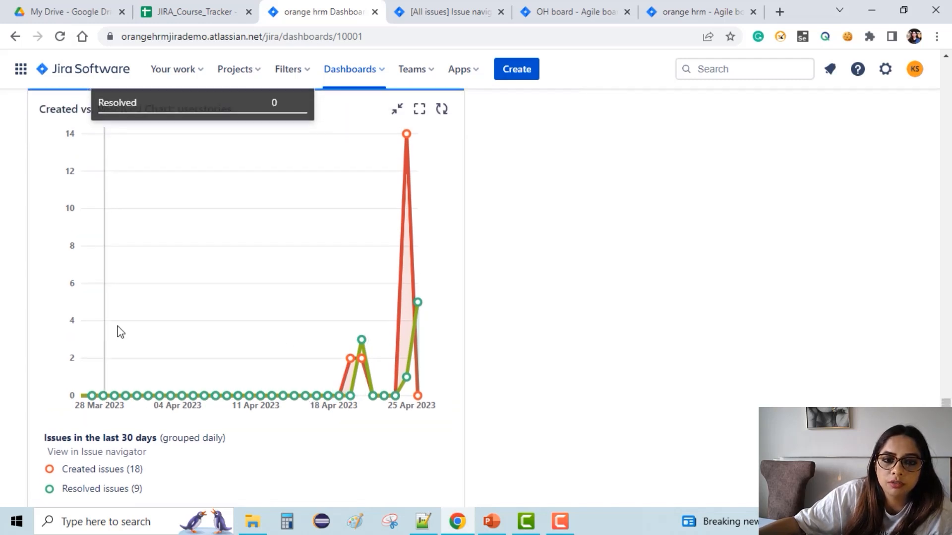
Refresh the Created vs. Resolved Chart: userstories gadget and review the dashboard gadgets again.
left_click(441, 214)
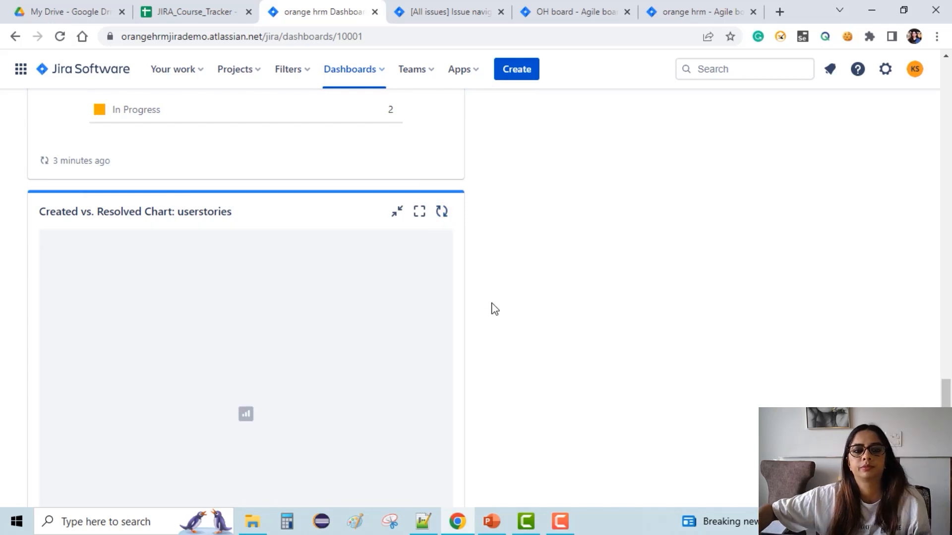
scroll(198, 373, "down", 3)
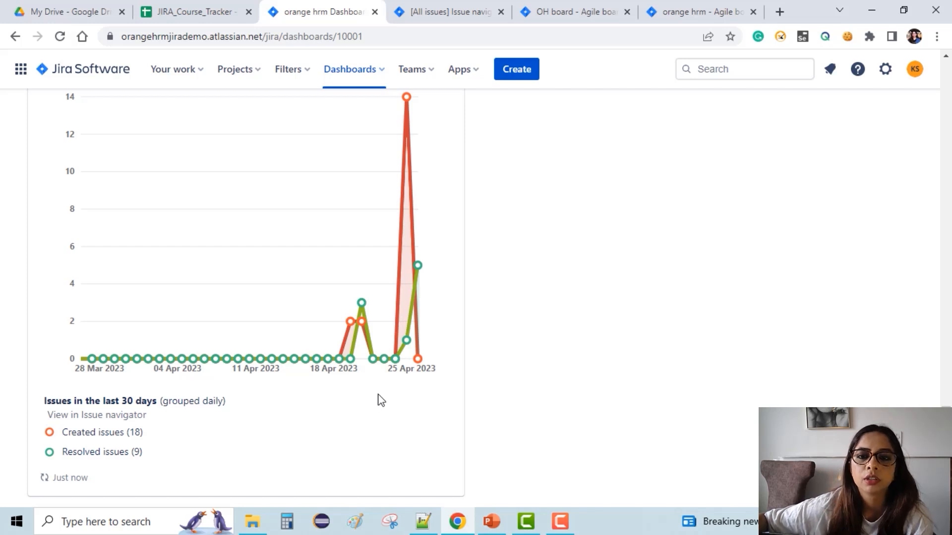
scroll(375, 397, "up", 10)
scroll(386, 390, "up", 10)
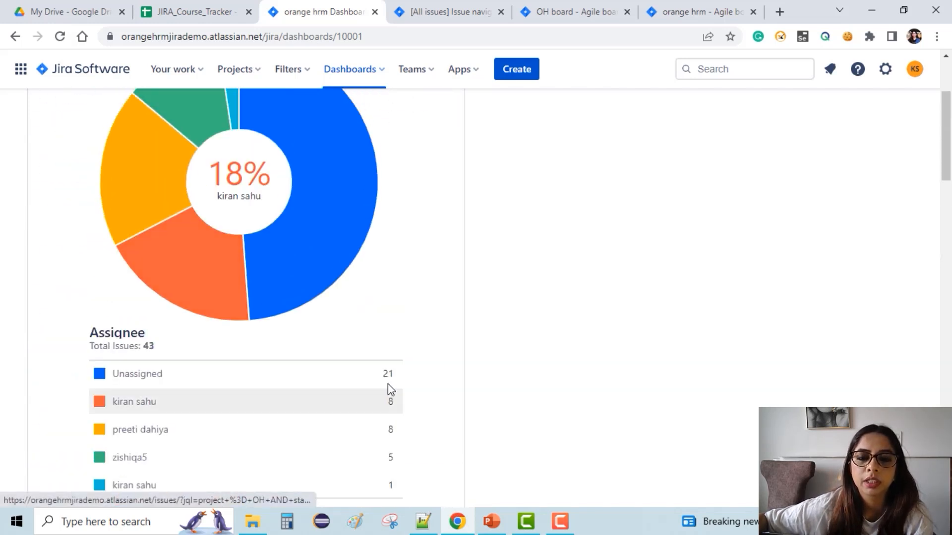